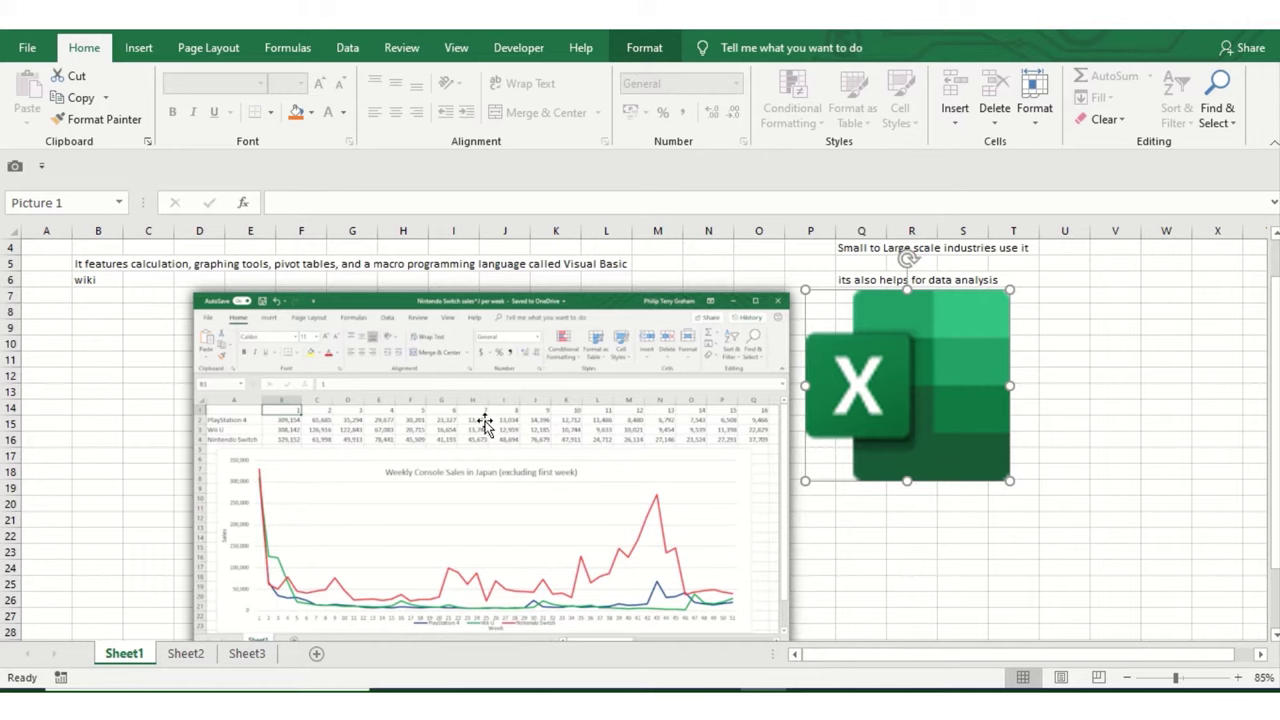
Browse the Insert, Page Layout and Formulas ribbon commands, then return to Home.
{"action": "left_click", "coordinate": [148, 50]}
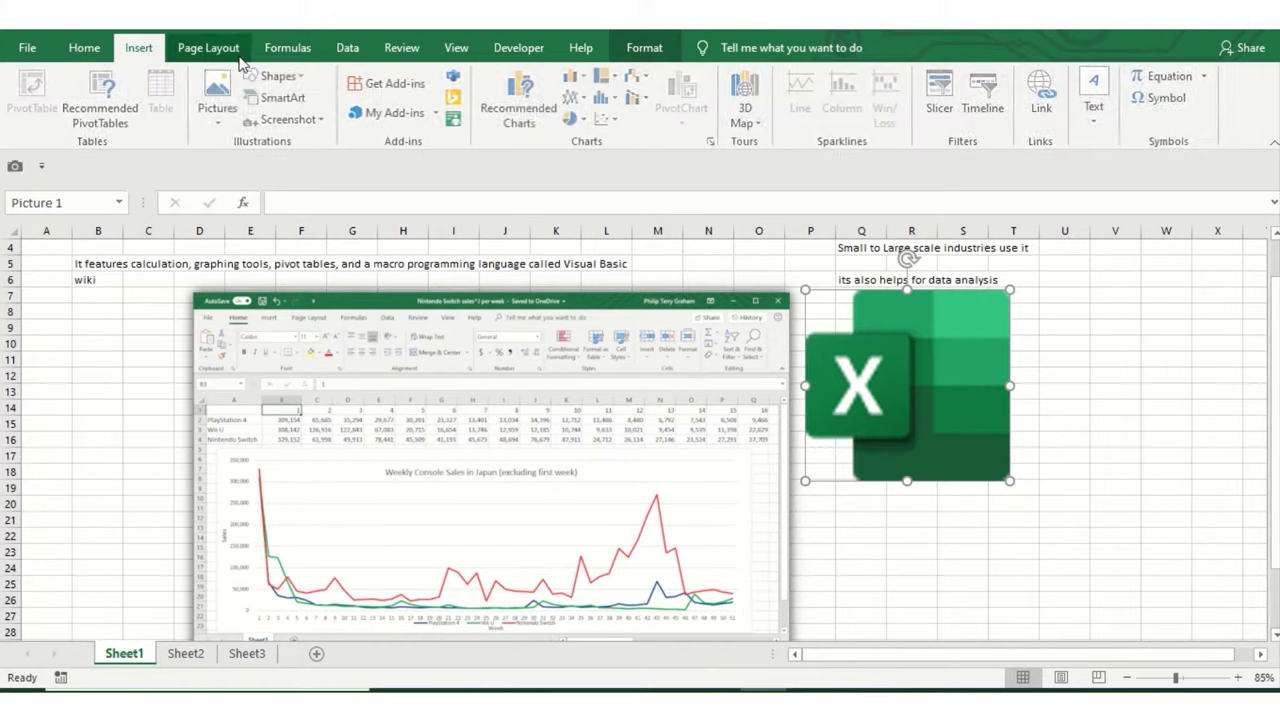
{"action": "left_click", "coordinate": [208, 47]}
{"action": "left_click", "coordinate": [288, 47]}
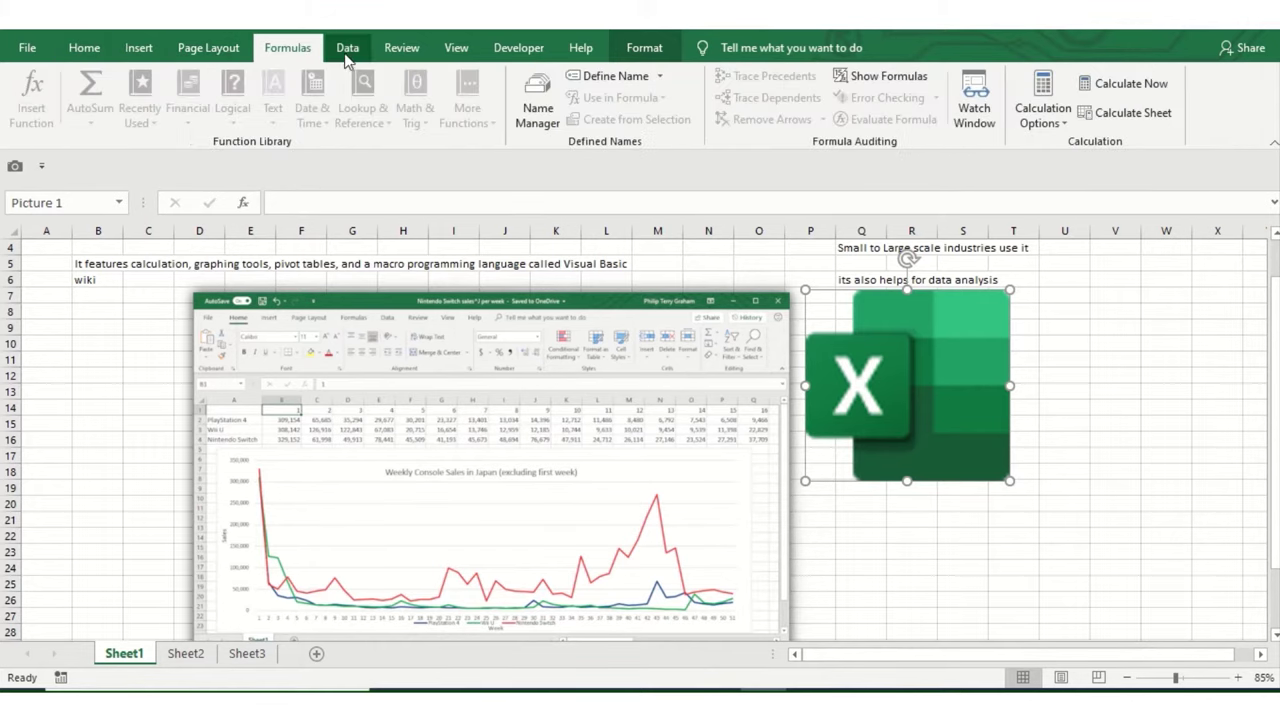
{"action": "left_click", "coordinate": [82, 48]}
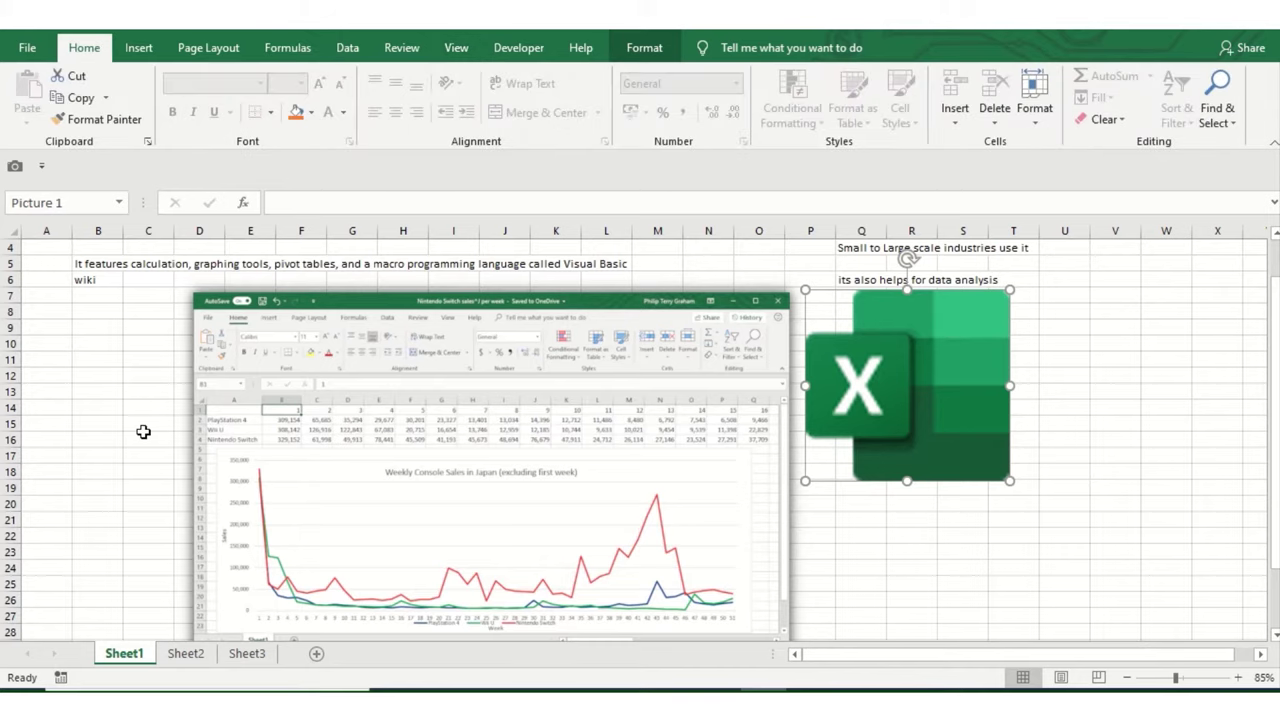
Jump from B10 to the last row of column B and back to the sheet's top.
{"action": "left_click", "coordinate": [143, 431]}
{"action": "left_click", "coordinate": [108, 340]}
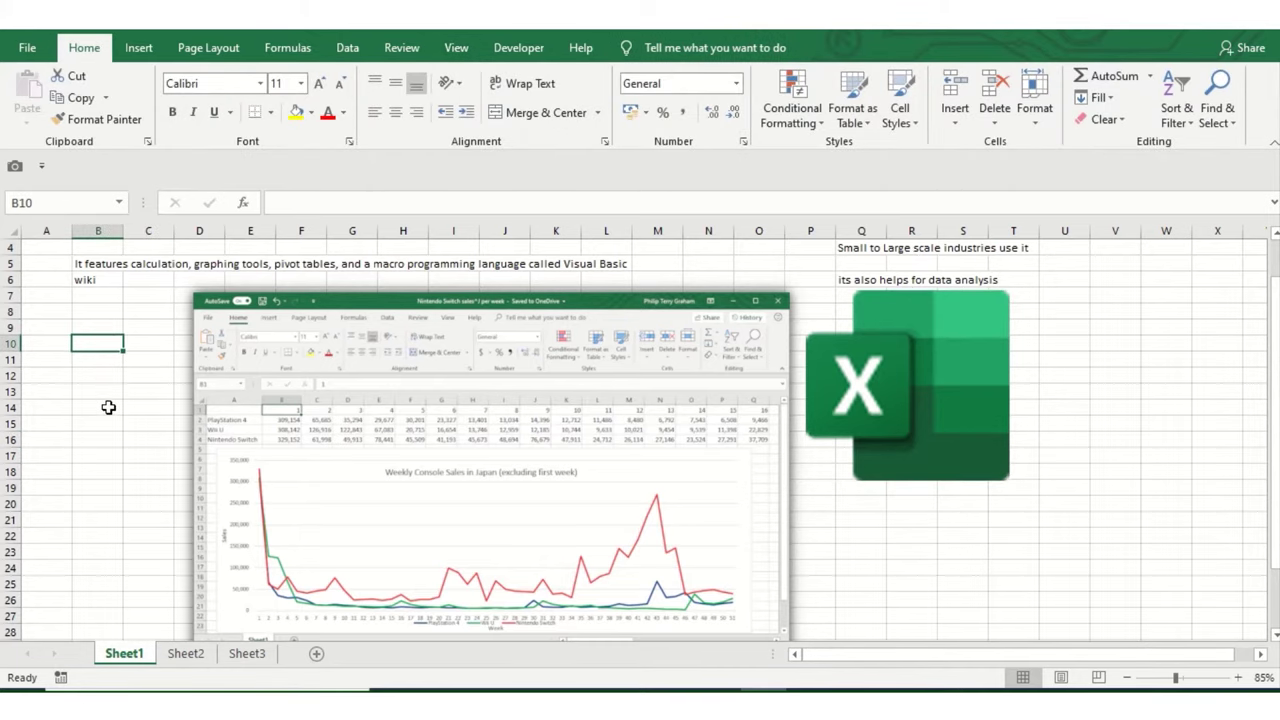
{"action": "scroll", "coordinate": [108, 413], "scroll_direction": "down", "scroll_amount": 2}
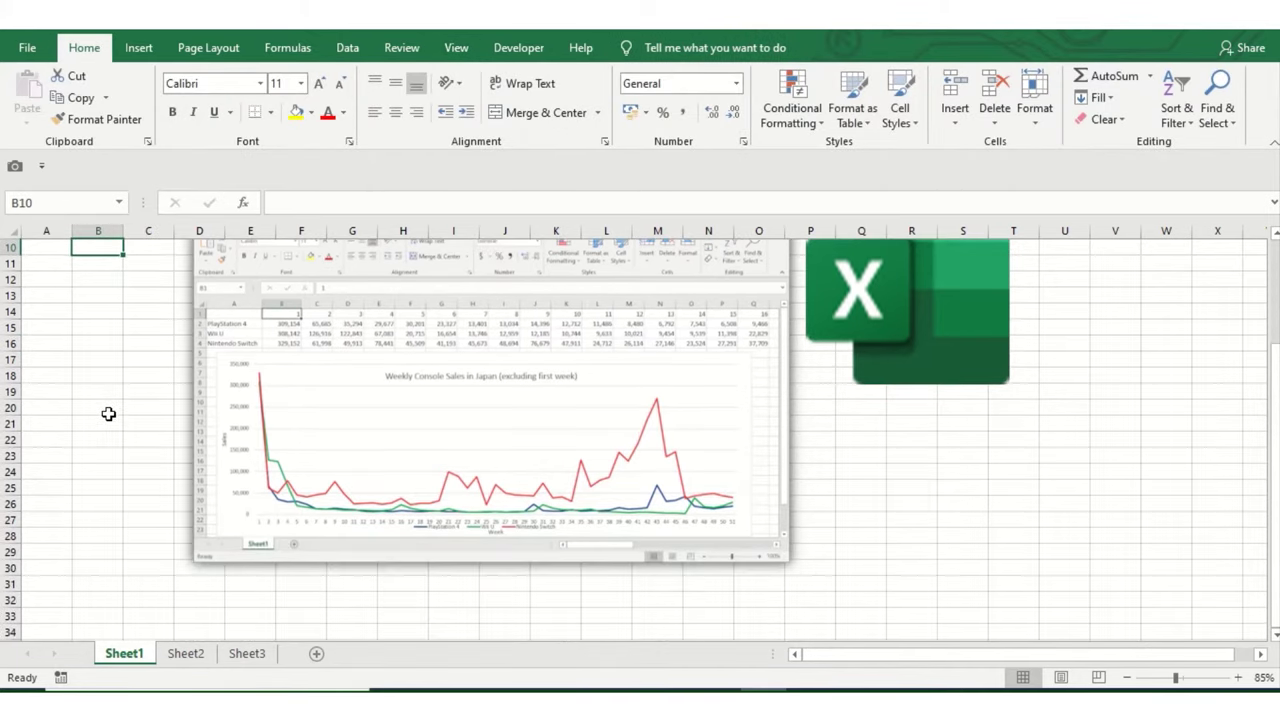
{"action": "key", "text": "ctrl+Down"}
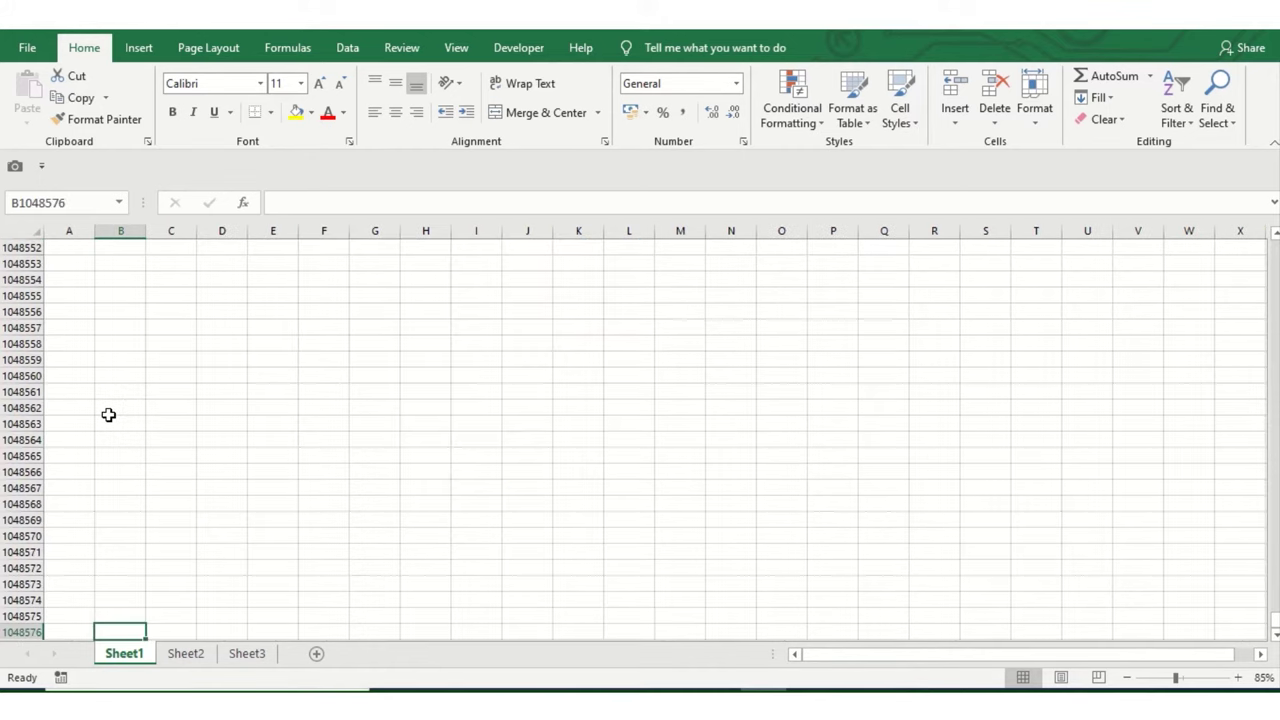
{"action": "key", "text": "ctrl+Home"}
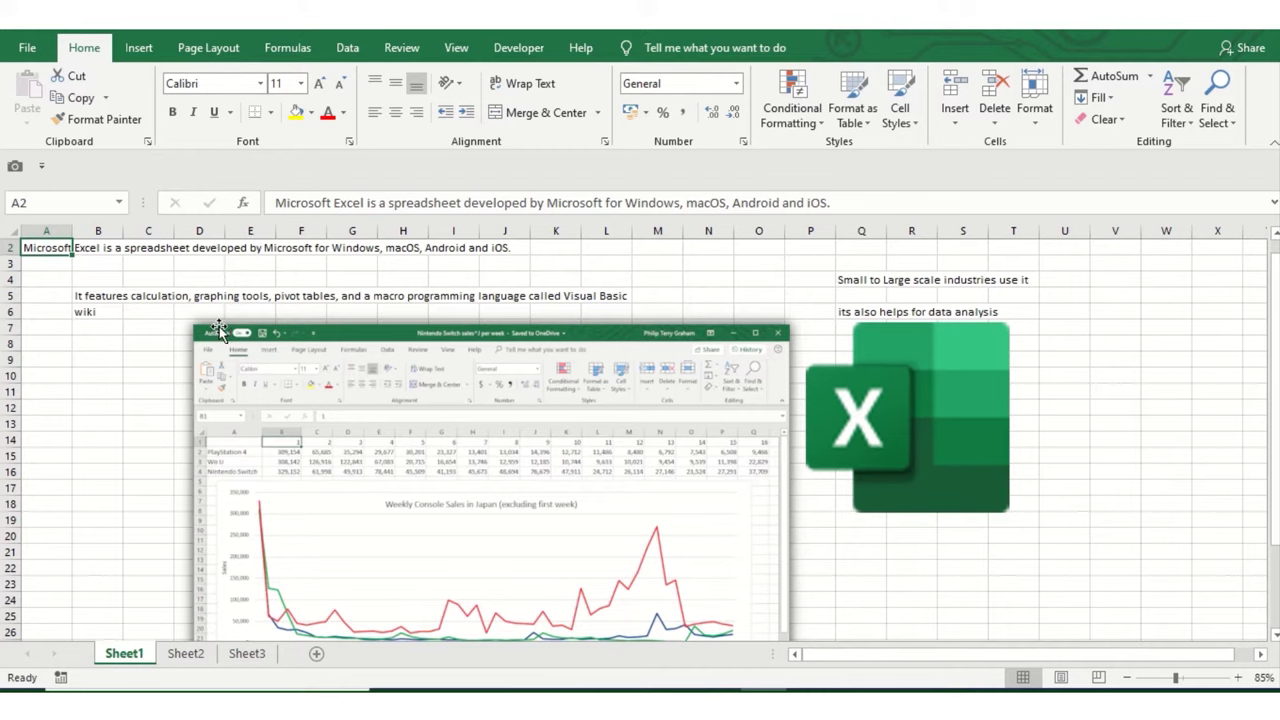
Wrap the long text in cells B5 and A2.
{"action": "left_click", "coordinate": [116, 302]}
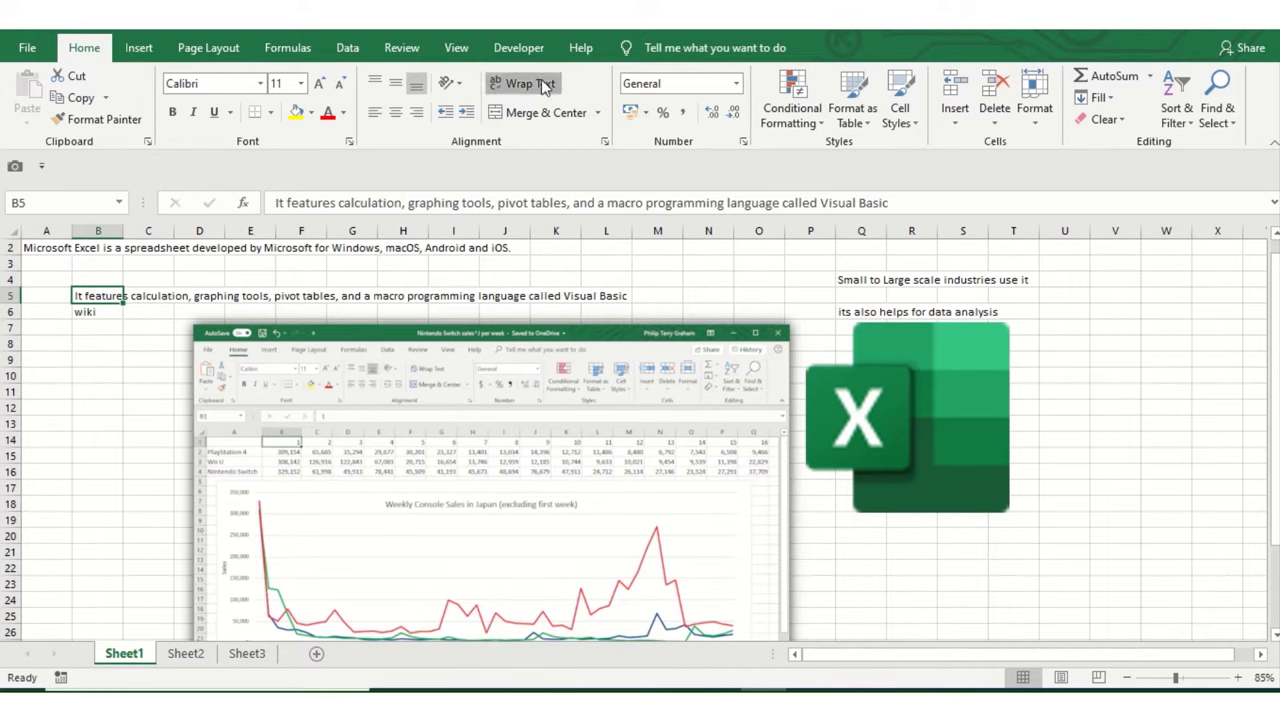
{"action": "left_click", "coordinate": [525, 83]}
{"action": "left_click", "coordinate": [53, 252]}
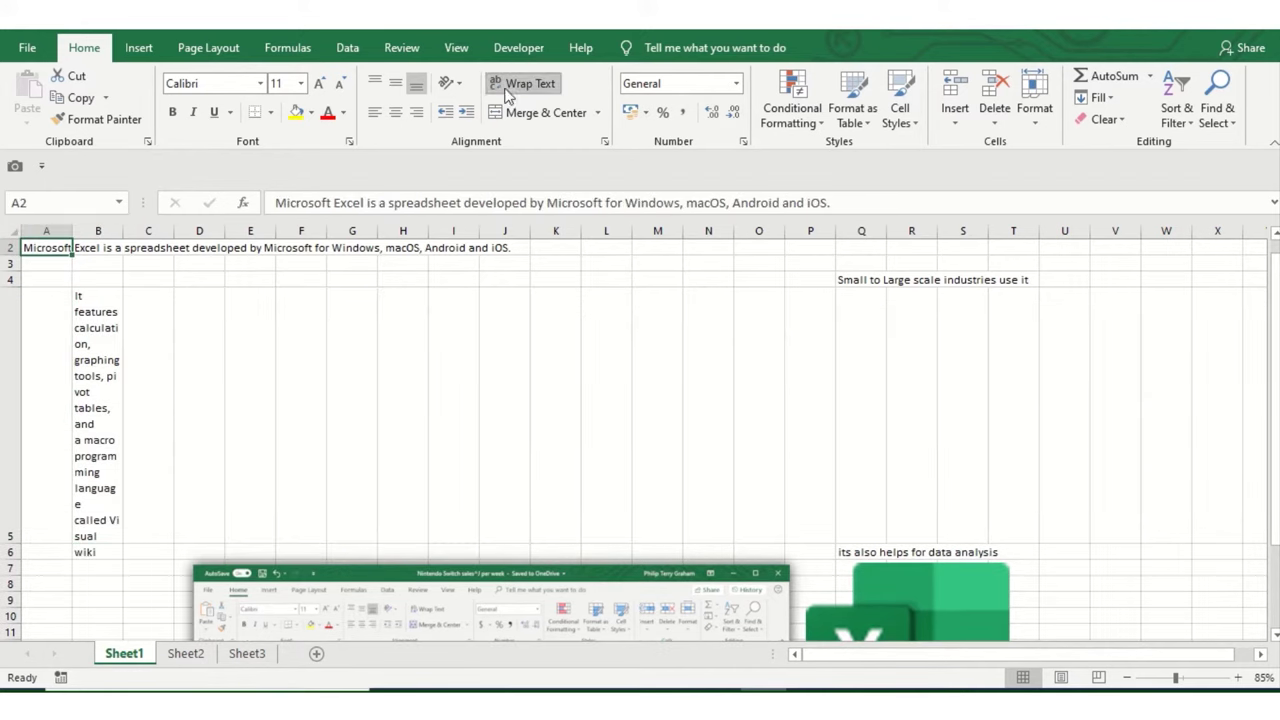
{"action": "left_click", "coordinate": [515, 84]}
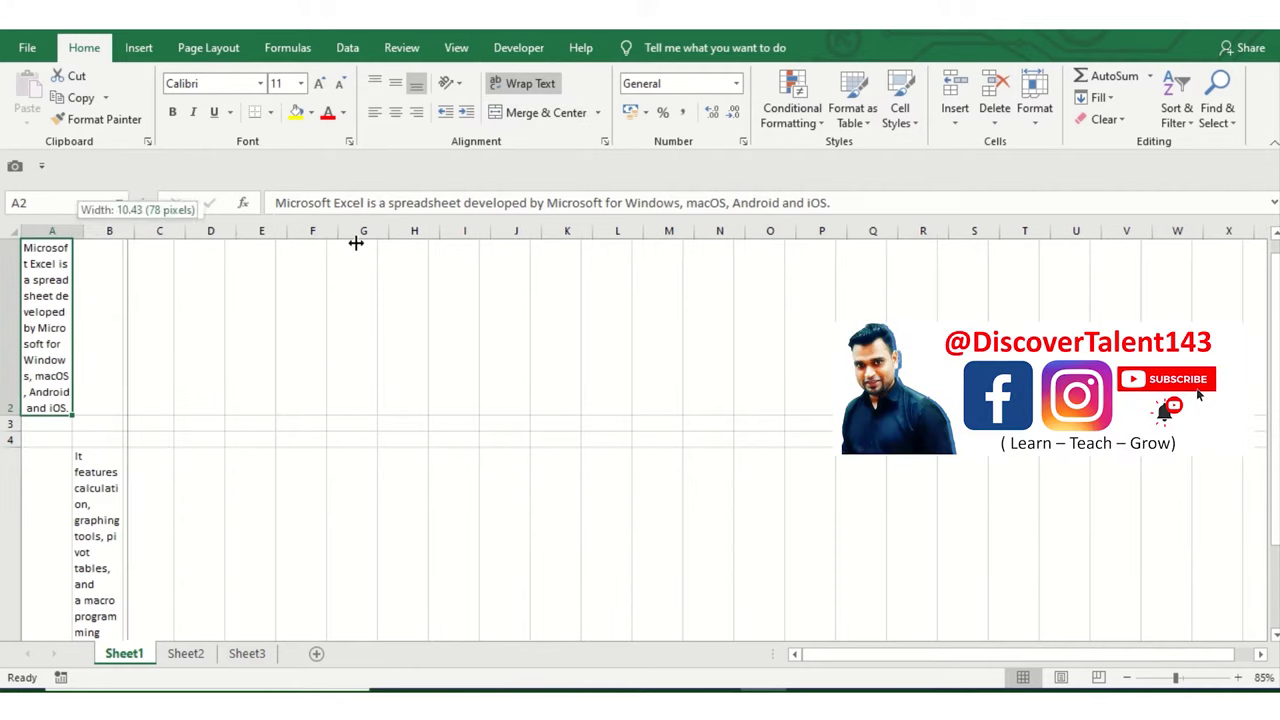
Widen column A so A2 fits two lines, and auto-fit every row height.
{"action": "left_click_drag", "start_coordinate": [90, 231], "coordinate": [357, 233]}
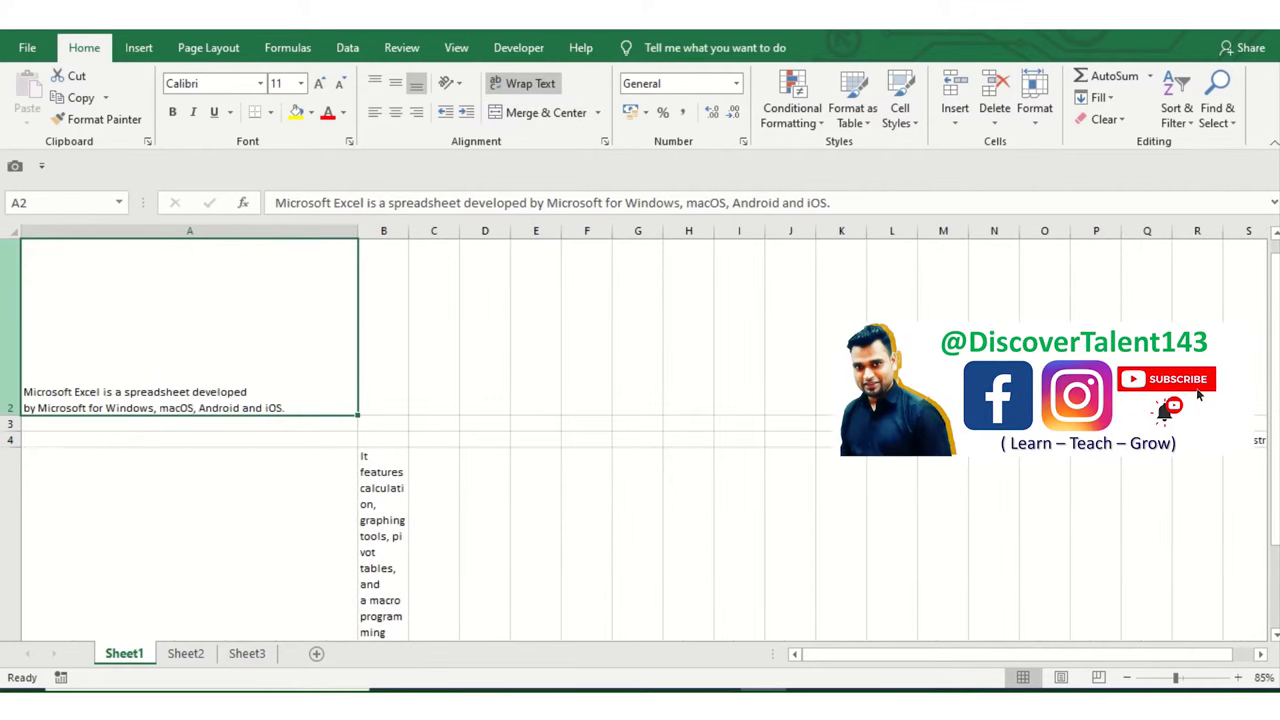
{"action": "left_click", "coordinate": [12, 231]}
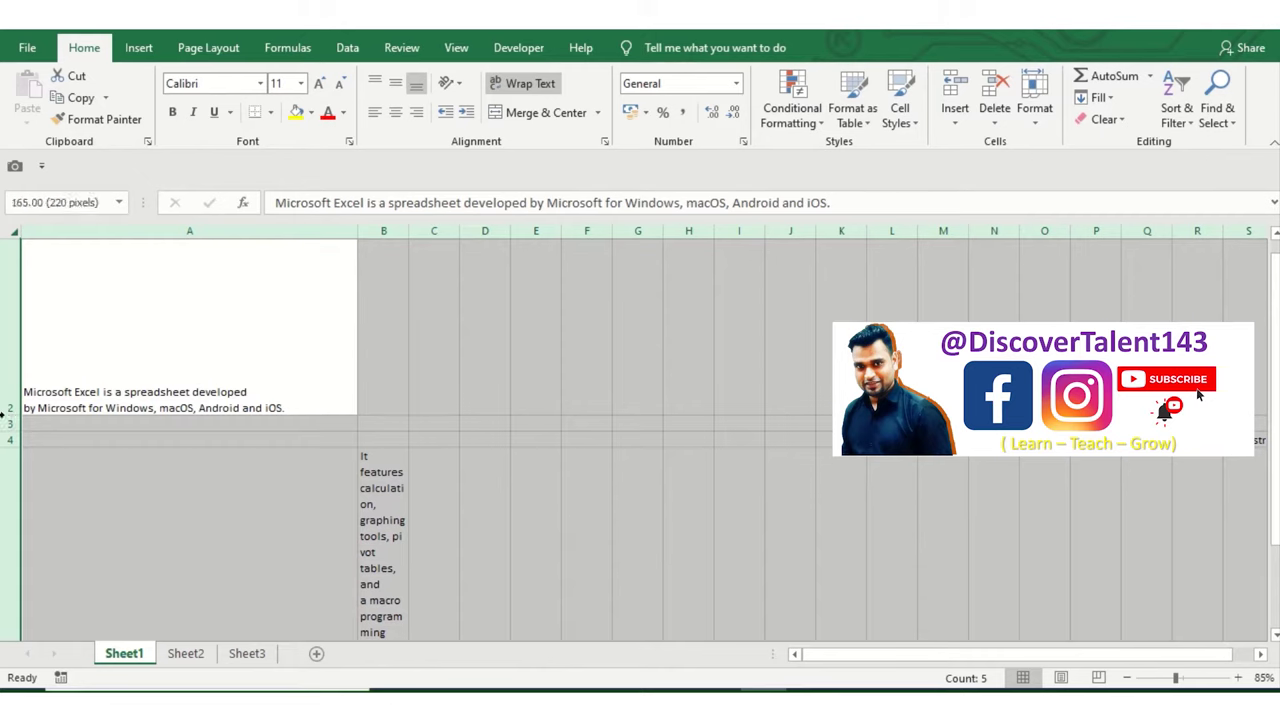
{"action": "double_click", "coordinate": [10, 416]}
{"action": "left_click", "coordinate": [94, 411]}
Widen column B so B5's feature text wraps onto fewer lines.
{"action": "left_click", "coordinate": [155, 263]}
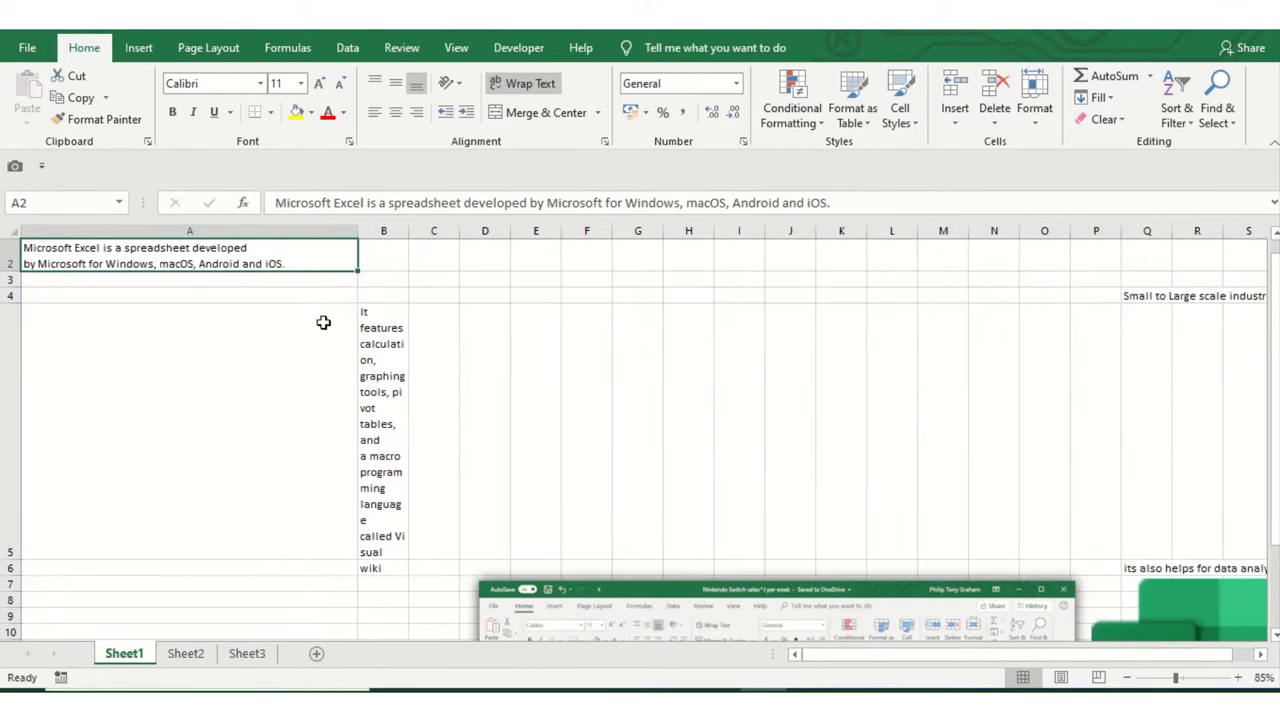
{"action": "left_click_drag", "start_coordinate": [408, 231], "coordinate": [551, 231]}
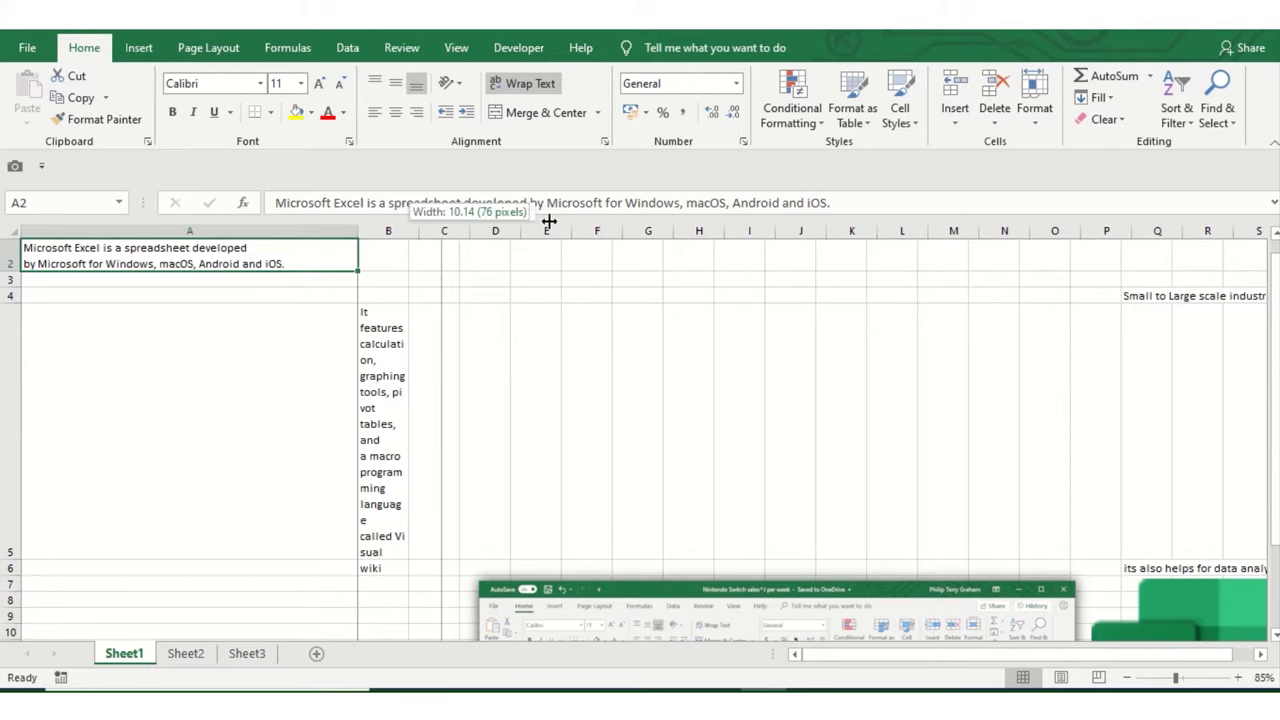
{"action": "left_click", "coordinate": [288, 310]}
{"action": "left_click", "coordinate": [186, 248]}
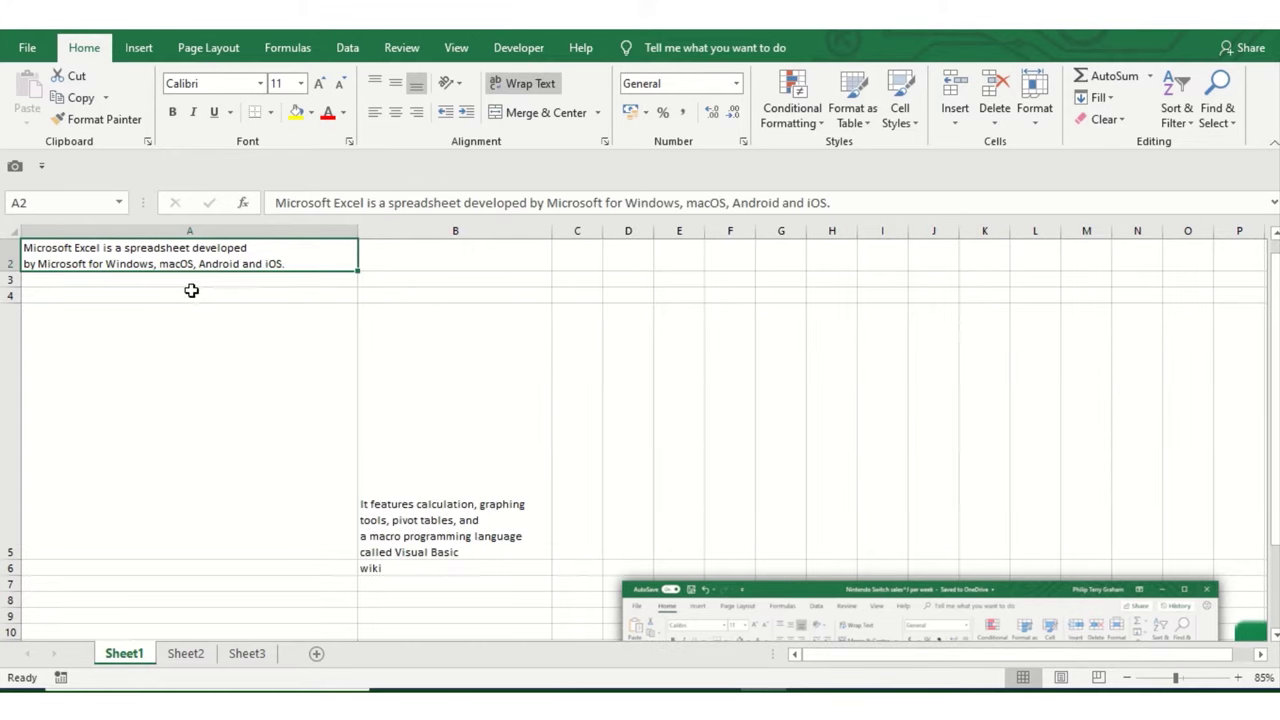
{"action": "scroll", "coordinate": [240, 355], "scroll_direction": "up", "scroll_amount": 4}
Ctrl+scroll to zoom the sheet from 160% down to 100%.
{"action": "scroll", "coordinate": [255, 362], "scroll_direction": "up", "scroll_amount": 1}
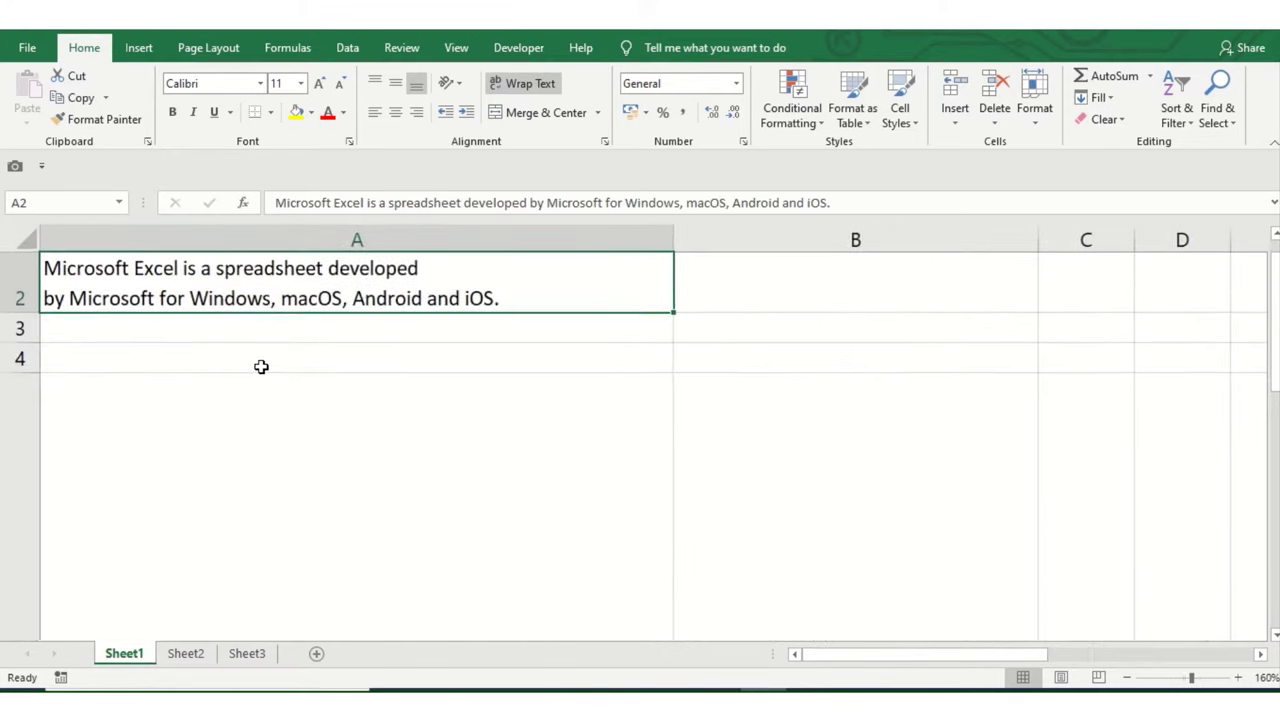
{"action": "scroll", "coordinate": [265, 365], "scroll_direction": "up", "scroll_amount": 1}
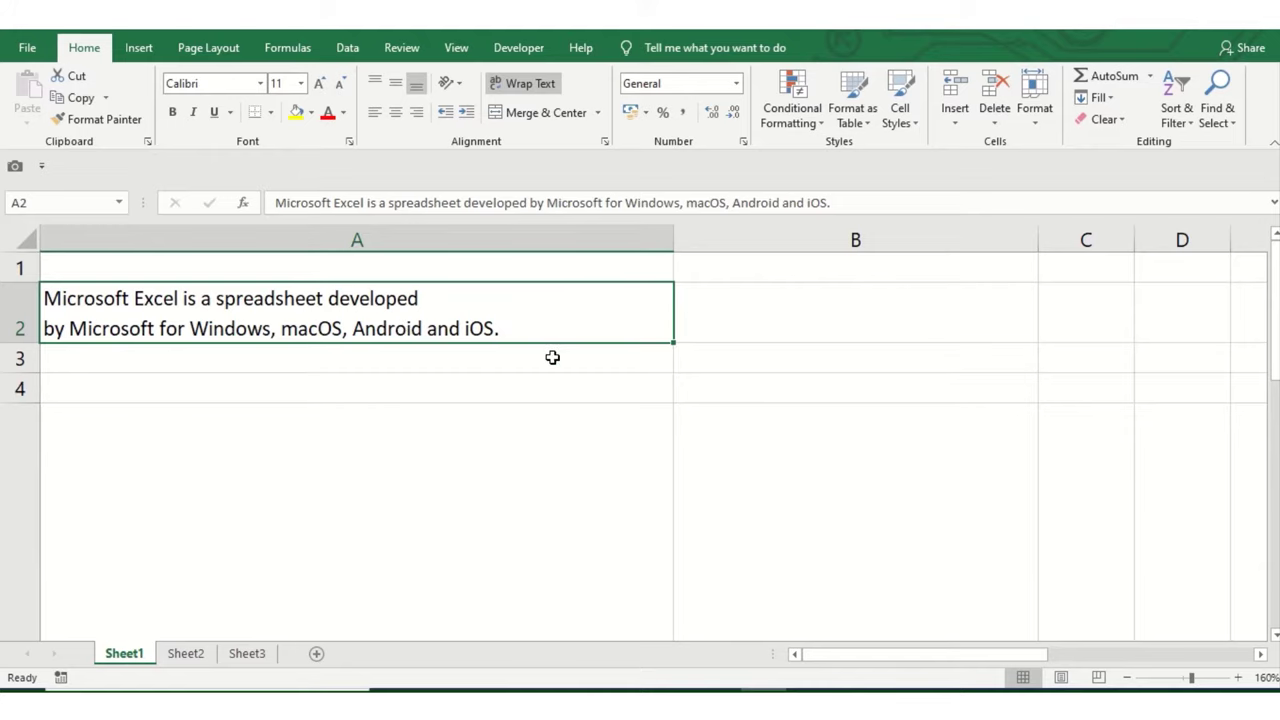
{"action": "scroll", "coordinate": [551, 358], "scroll_direction": "down", "scroll_amount": 1, "text": "ctrl"}
{"action": "scroll", "coordinate": [551, 358], "scroll_direction": "down", "scroll_amount": 1, "text": "ctrl"}
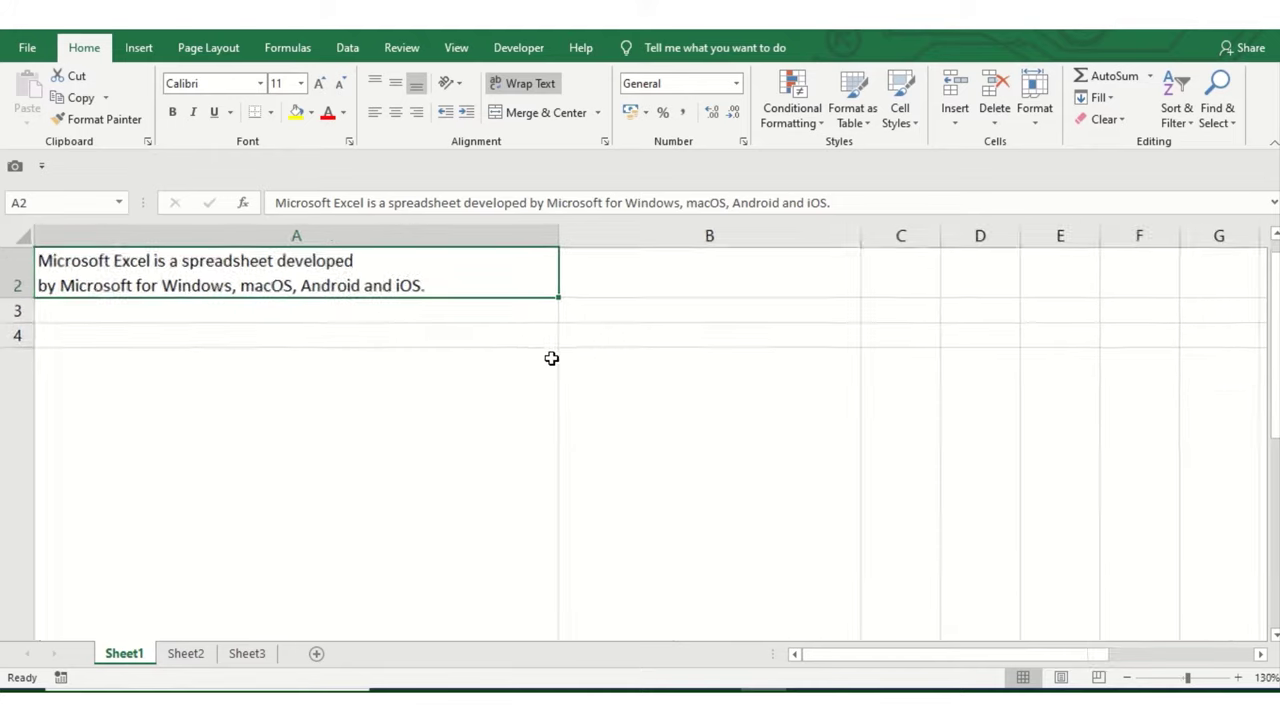
{"action": "scroll", "coordinate": [551, 358], "scroll_direction": "down", "scroll_amount": 2, "text": "ctrl"}
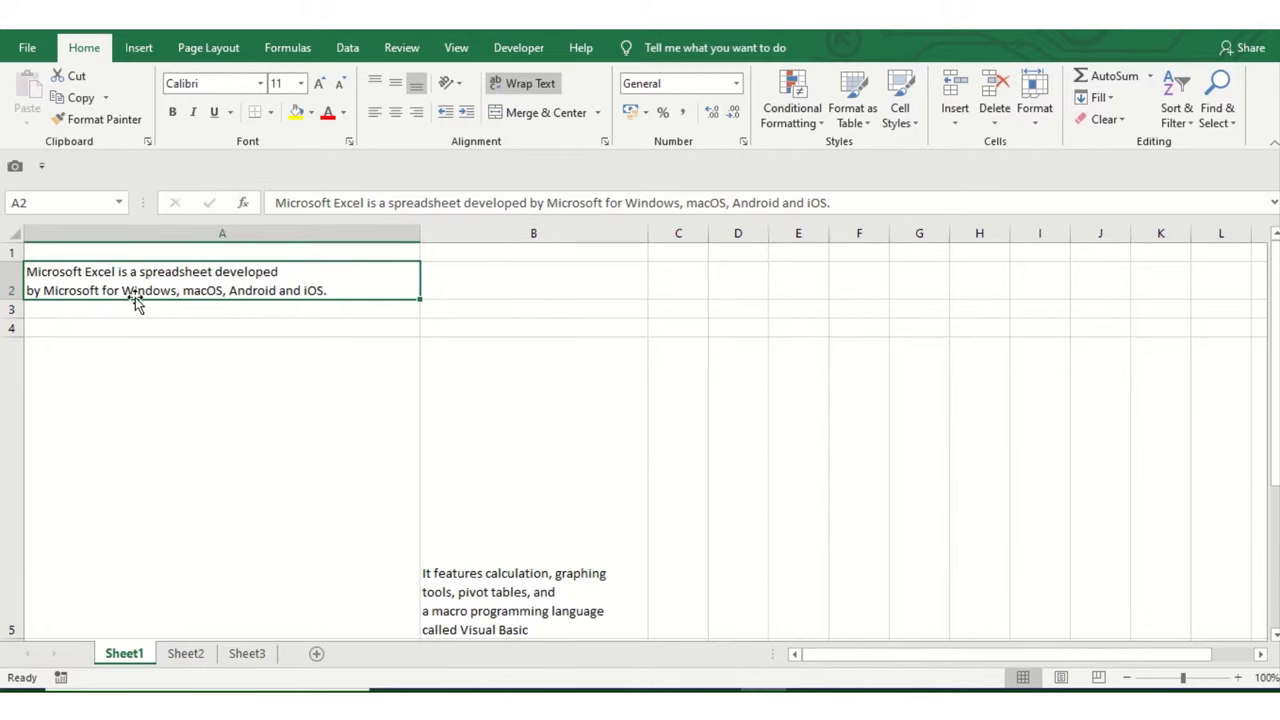
Select B5 and scroll around to inspect its oversized row.
{"action": "left_click", "coordinate": [480, 446]}
{"action": "scroll", "coordinate": [489, 449], "scroll_direction": "down", "scroll_amount": 1}
{"action": "scroll", "coordinate": [525, 474], "scroll_direction": "down", "scroll_amount": 2}
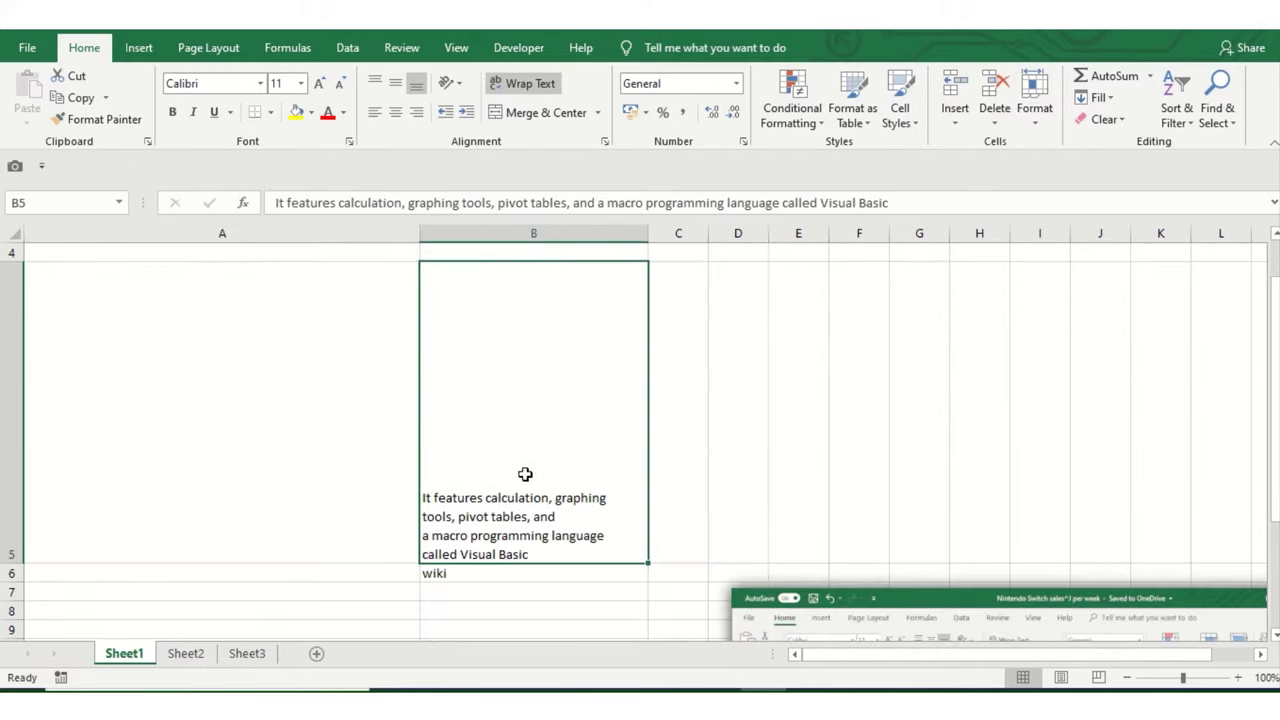
{"action": "scroll", "coordinate": [606, 523], "scroll_direction": "up", "scroll_amount": 3, "text": "ctrl"}
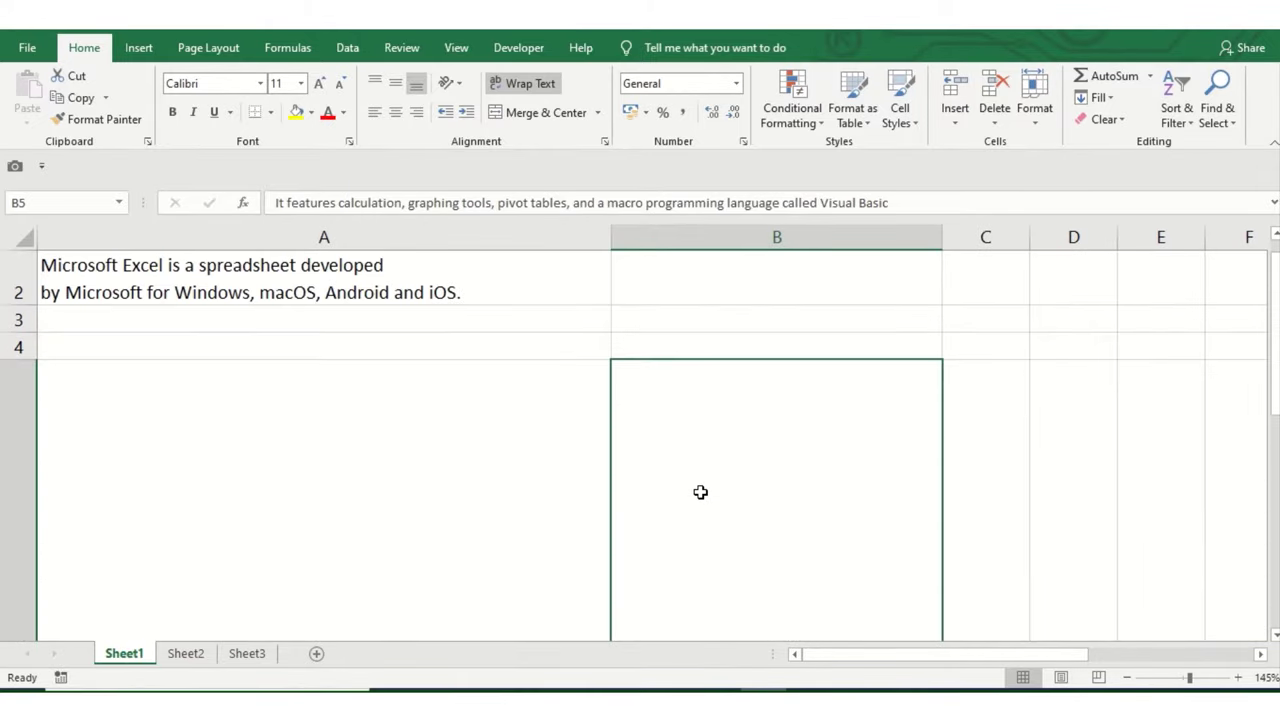
{"action": "scroll", "coordinate": [700, 492], "scroll_direction": "down", "scroll_amount": 1}
{"action": "scroll", "coordinate": [473, 395], "scroll_direction": "down", "scroll_amount": 1}
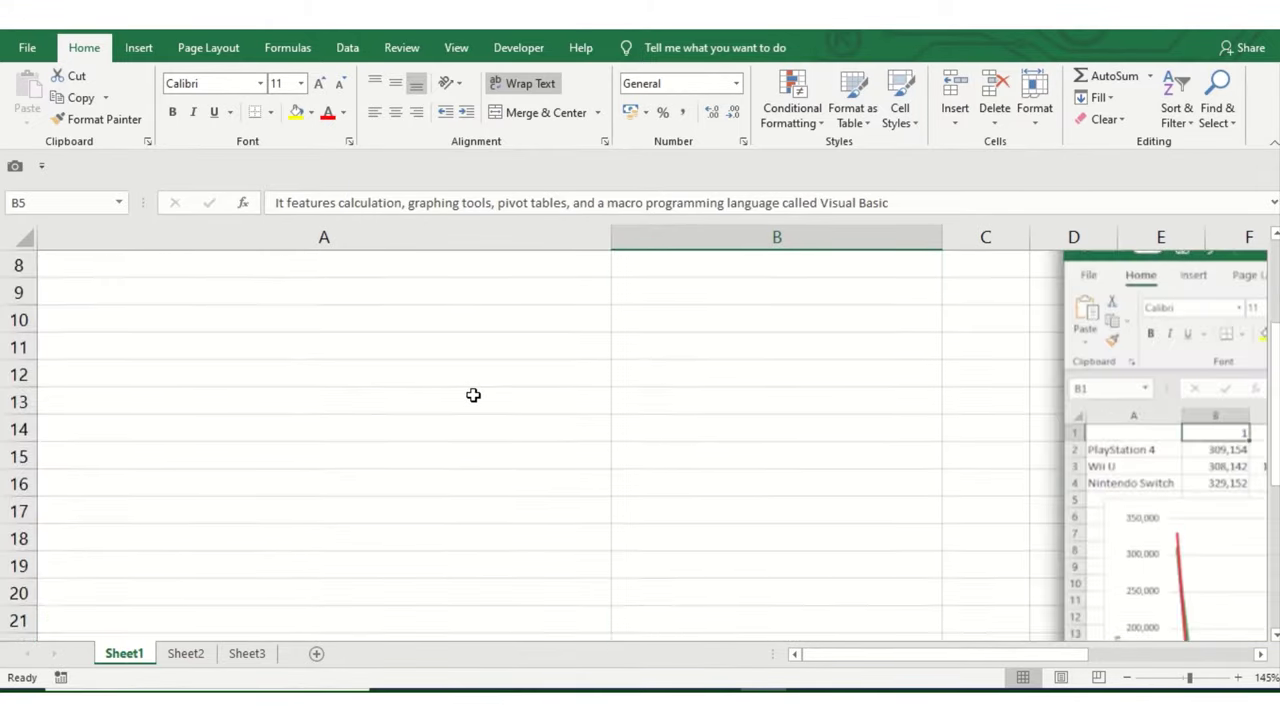
{"action": "scroll", "coordinate": [473, 395], "scroll_direction": "up", "scroll_amount": 1}
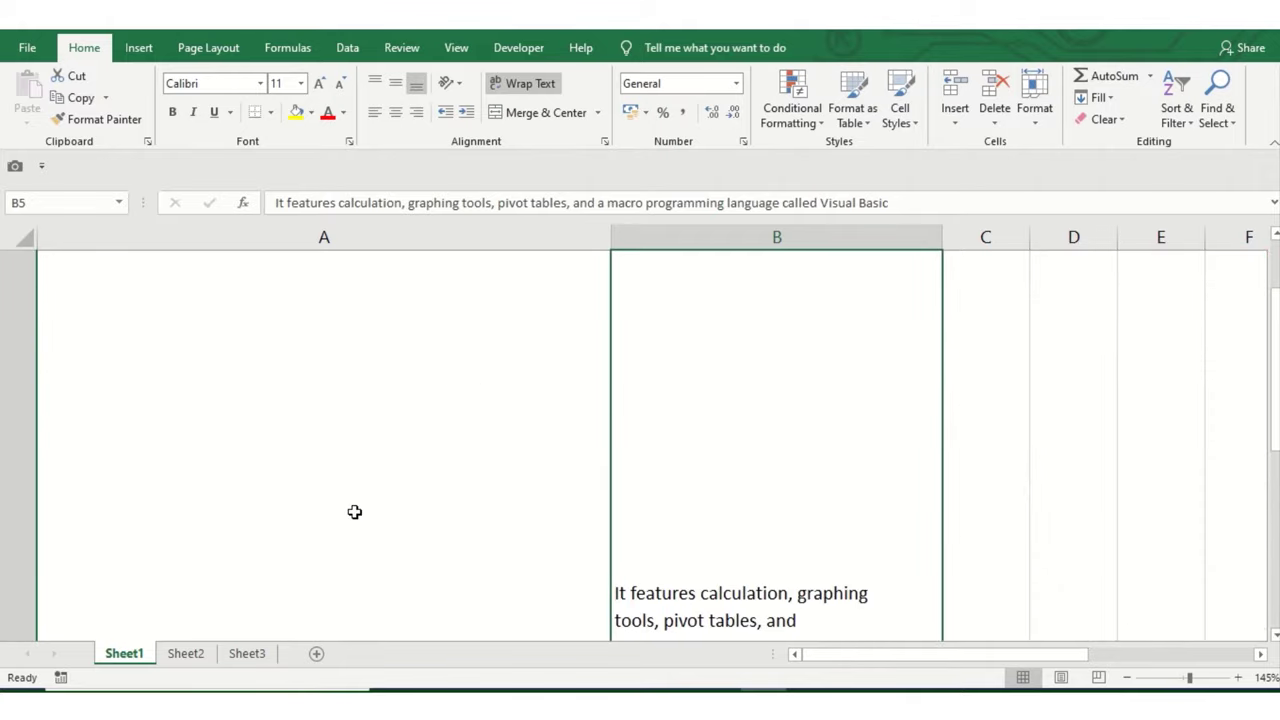
Select the whole sheet and auto-fit row heights so row 5 fits B5's four lines.
{"action": "left_click", "coordinate": [30, 238]}
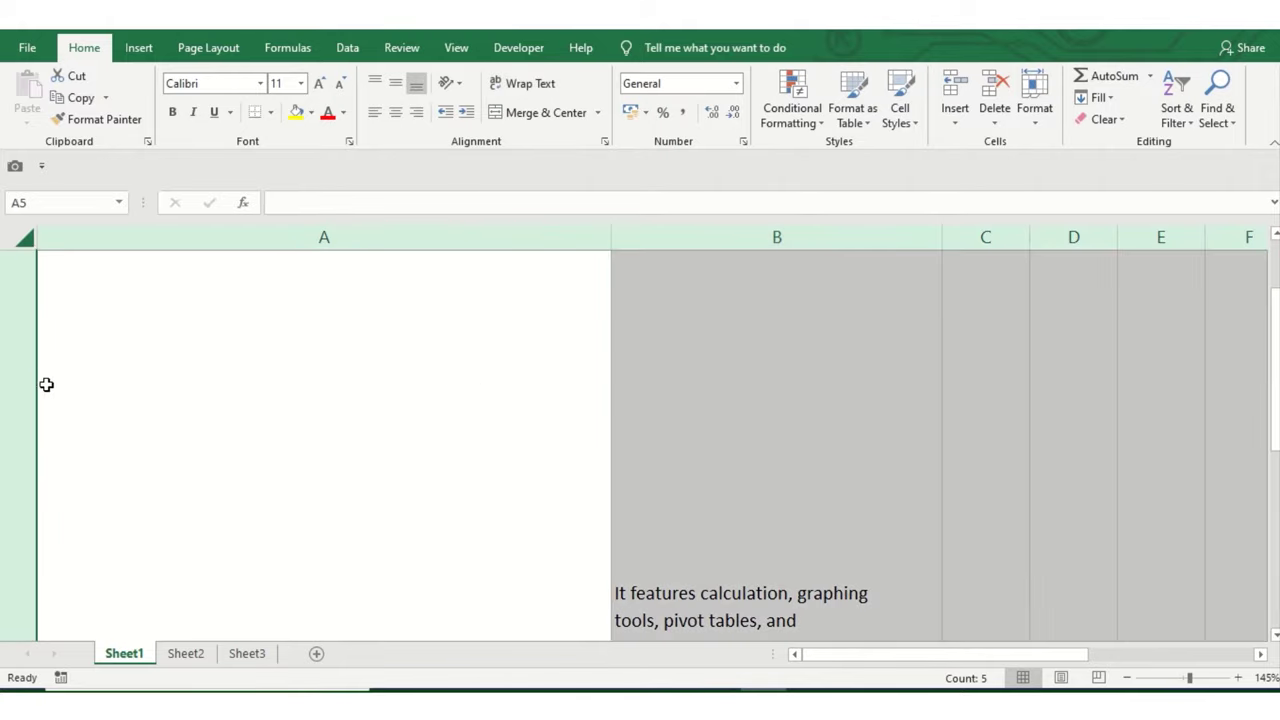
{"action": "scroll", "coordinate": [58, 385], "scroll_direction": "down", "scroll_amount": 2, "text": "ctrl"}
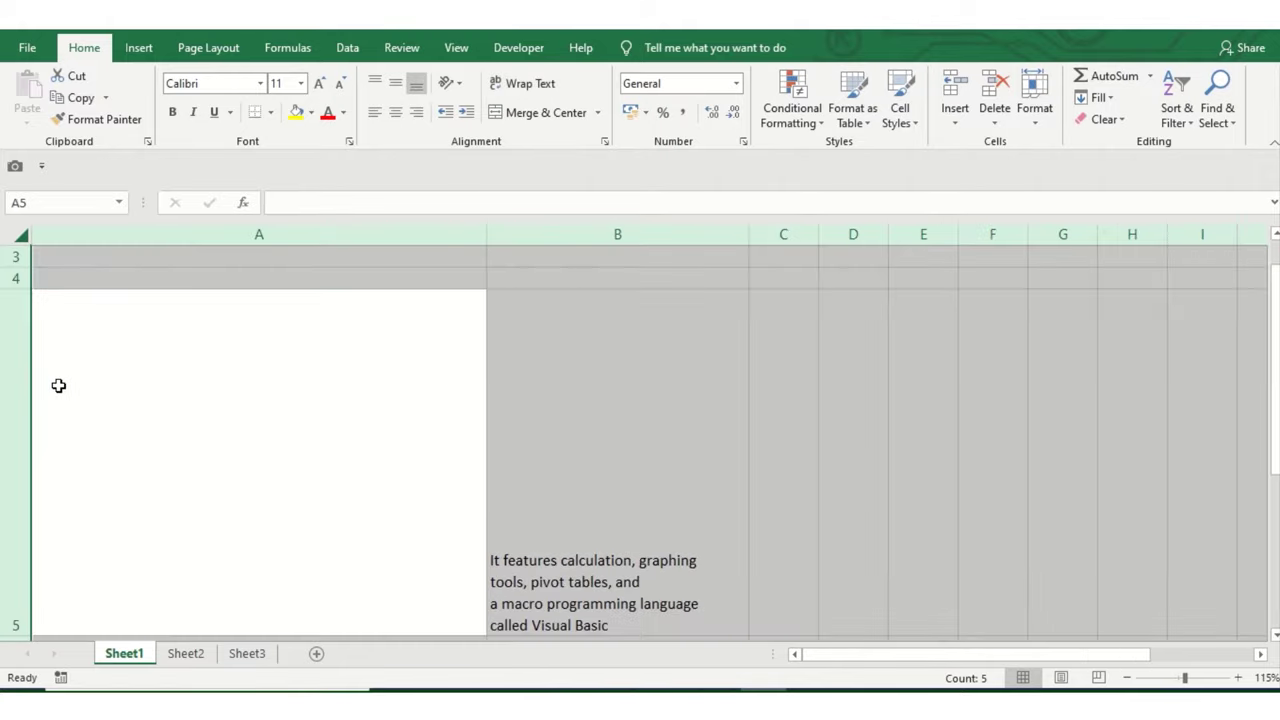
{"action": "double_click", "coordinate": [20, 289]}
{"action": "left_click", "coordinate": [609, 343]}
{"action": "scroll", "coordinate": [834, 422], "scroll_direction": "up", "scroll_amount": 3, "text": "ctrl"}
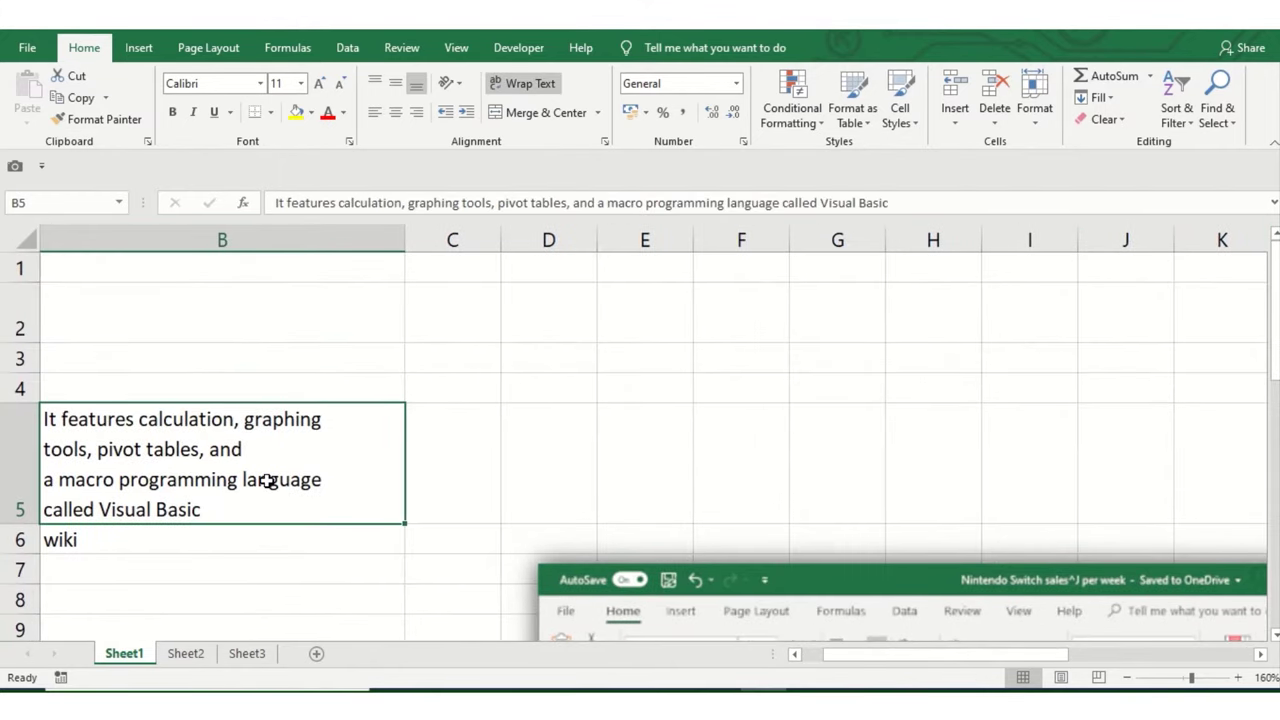
{"action": "scroll", "coordinate": [263, 480], "scroll_direction": "left", "scroll_amount": 1}
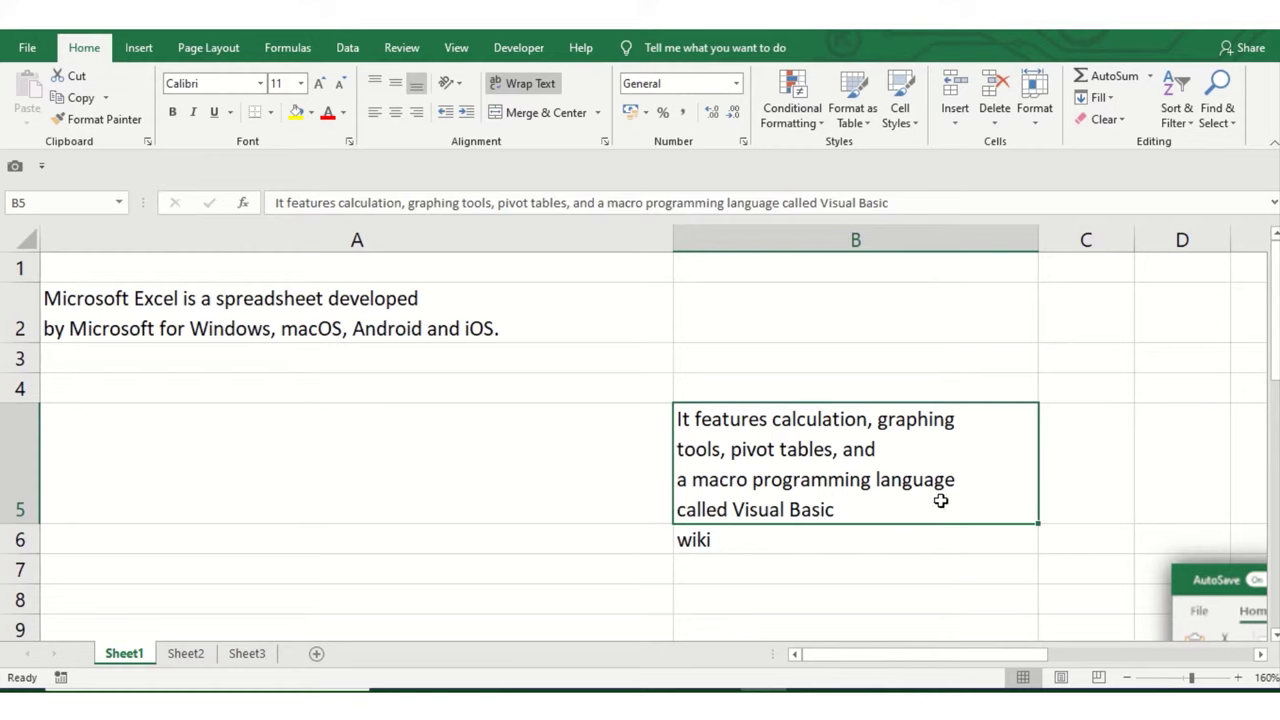
{"action": "left_click", "coordinate": [832, 535]}
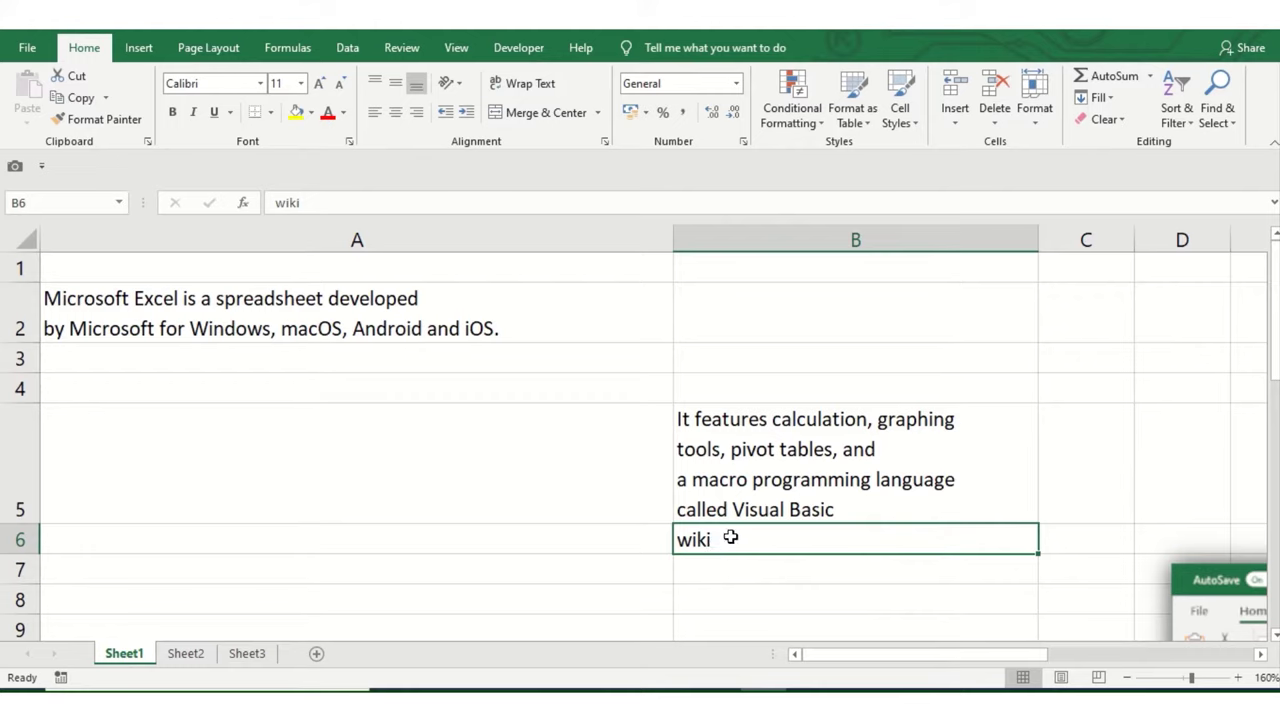
With B5 selected, zoom from 160% to 145% and move left into column A.
{"action": "left_click", "coordinate": [840, 457]}
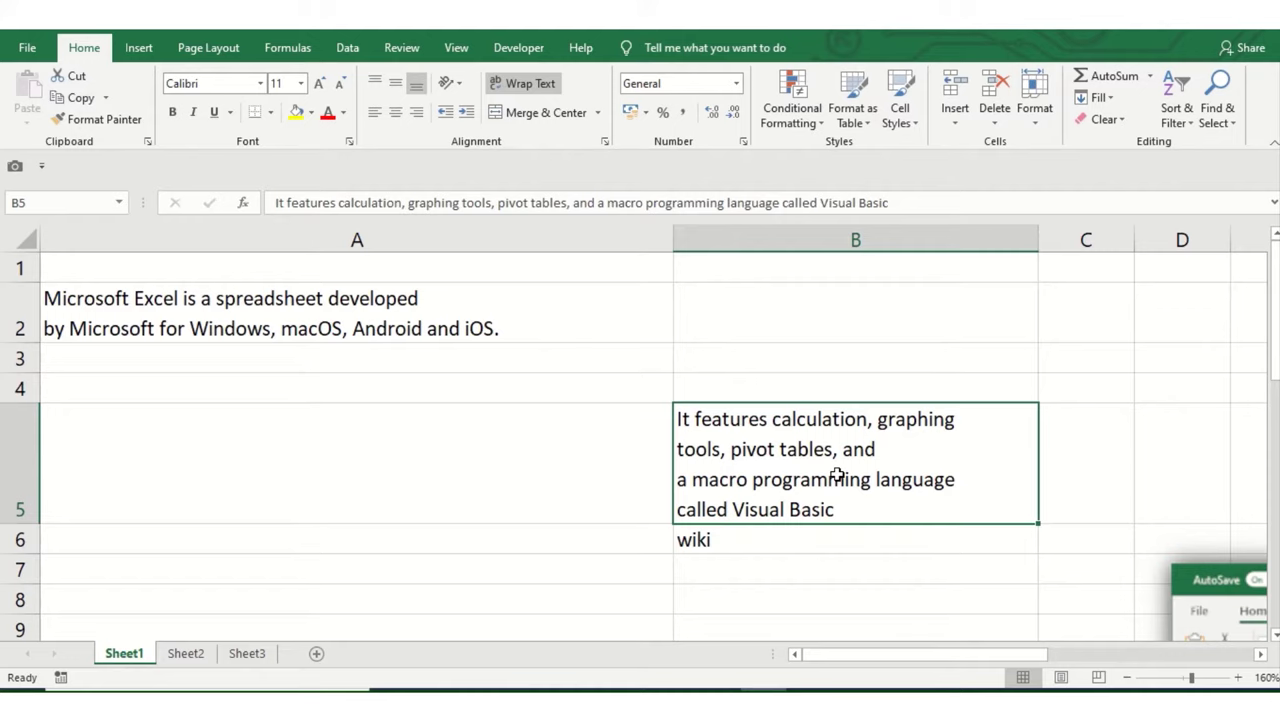
{"action": "key", "text": "Right"}
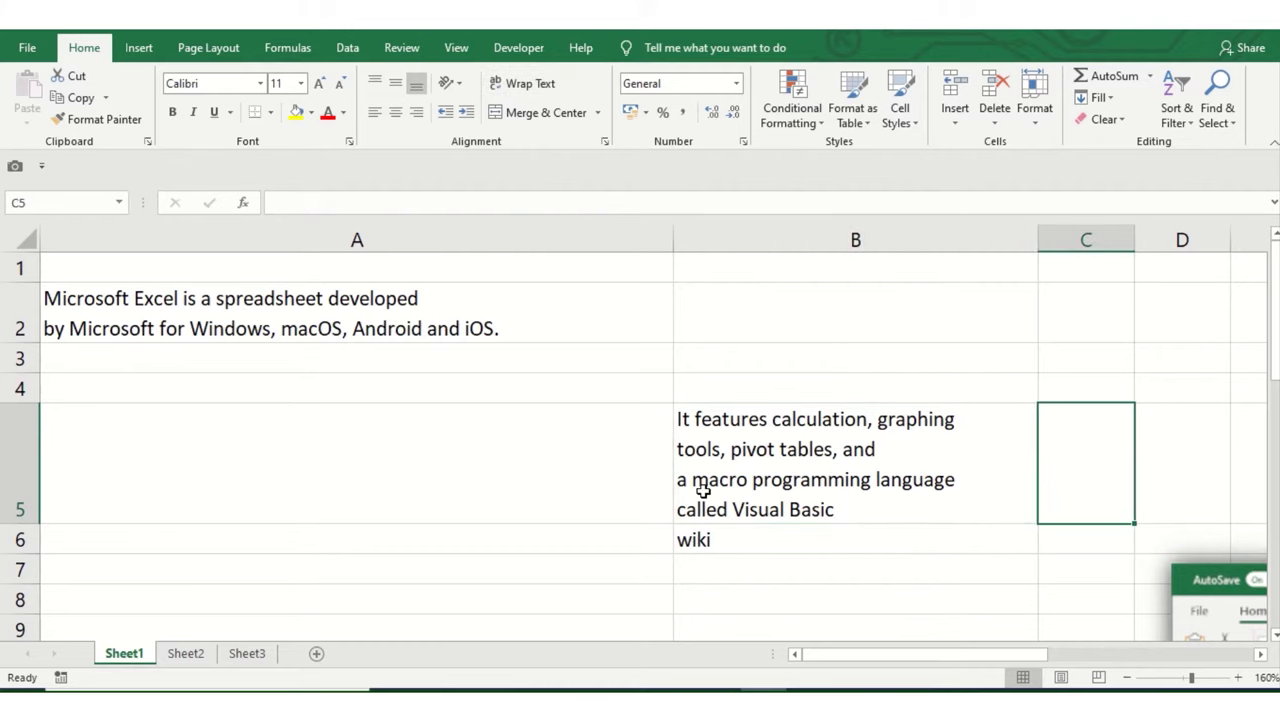
{"action": "key", "text": "Right"}
{"action": "key", "text": "Right"}
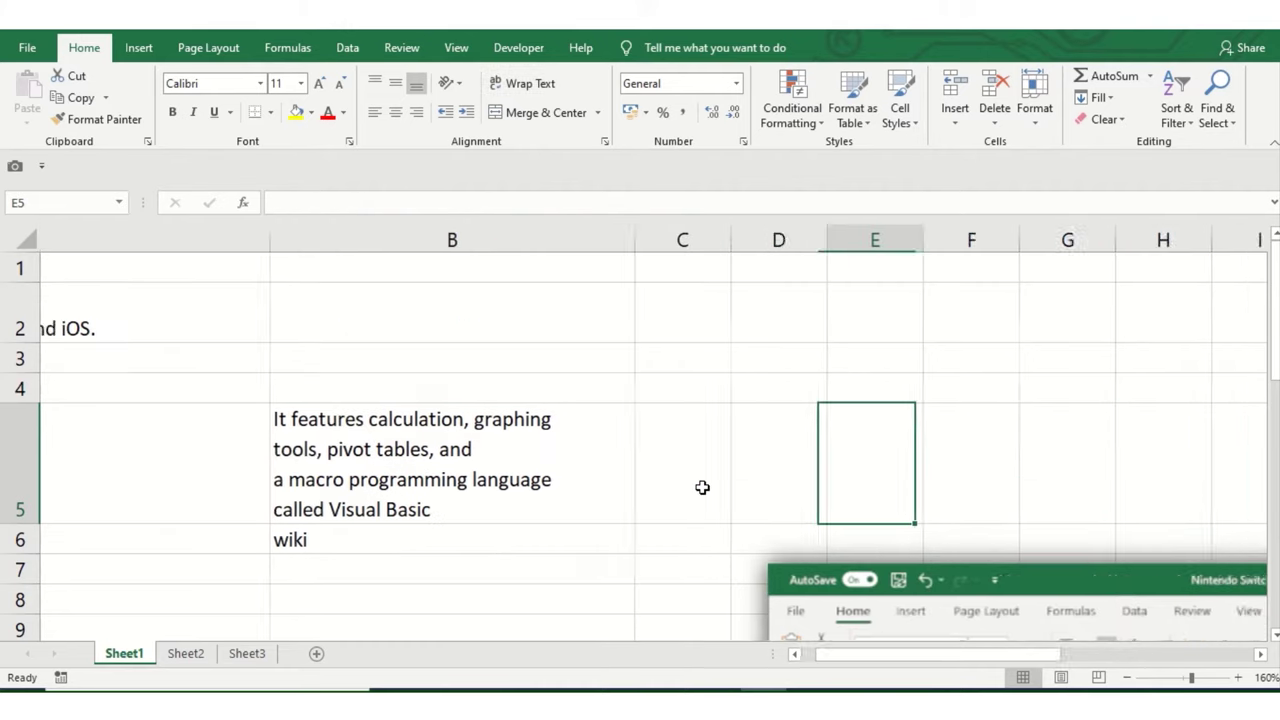
{"action": "left_click", "coordinate": [296, 464]}
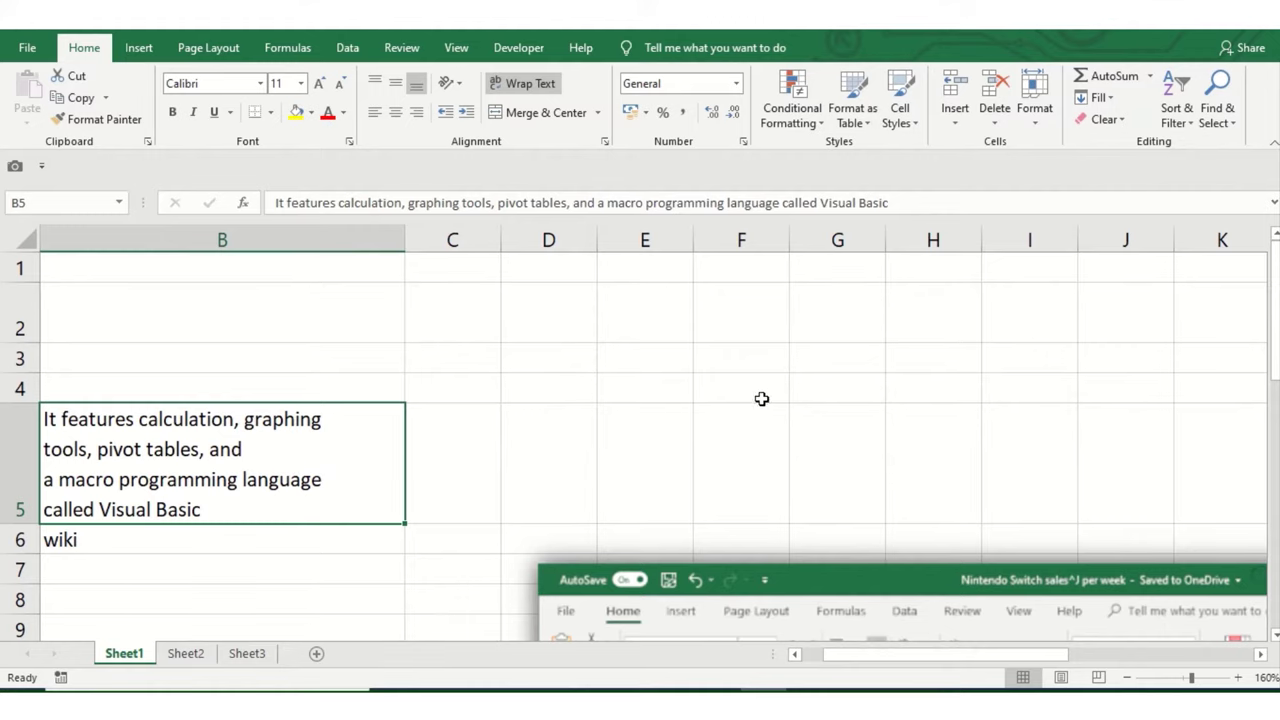
{"action": "scroll", "coordinate": [534, 444], "scroll_direction": "down", "scroll_amount": 1, "text": "ctrl"}
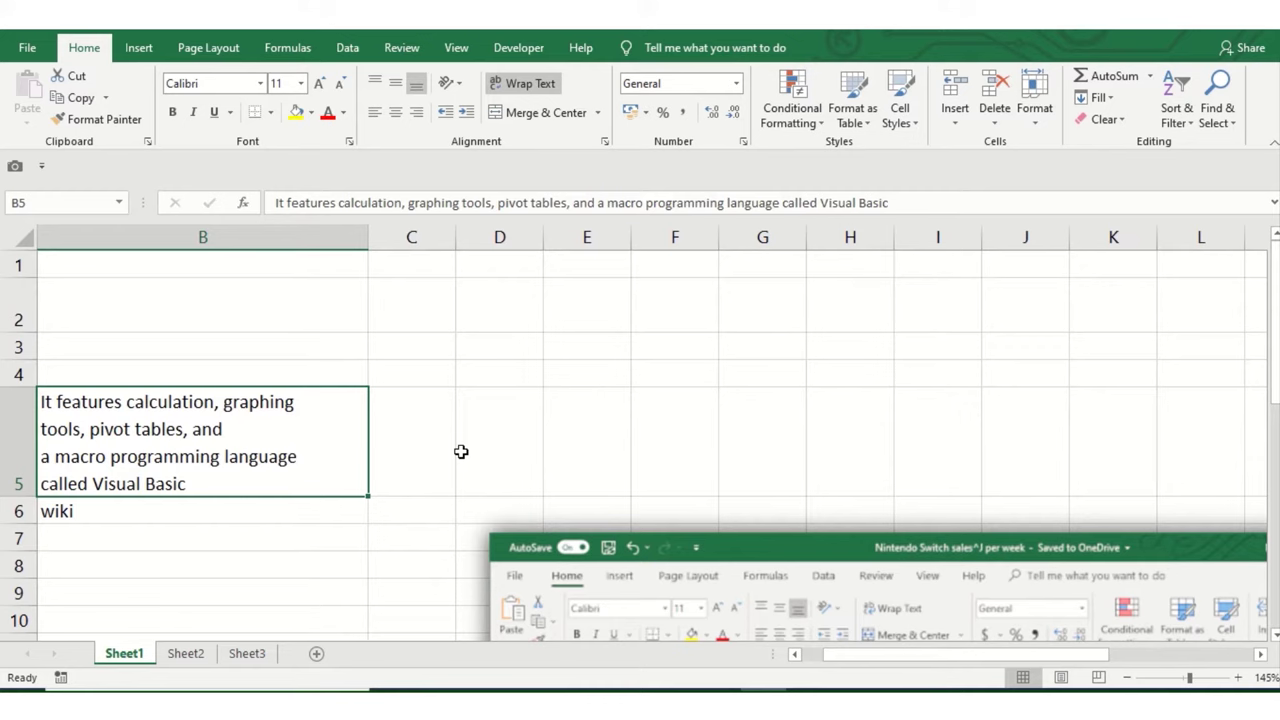
{"action": "key", "text": "Left"}
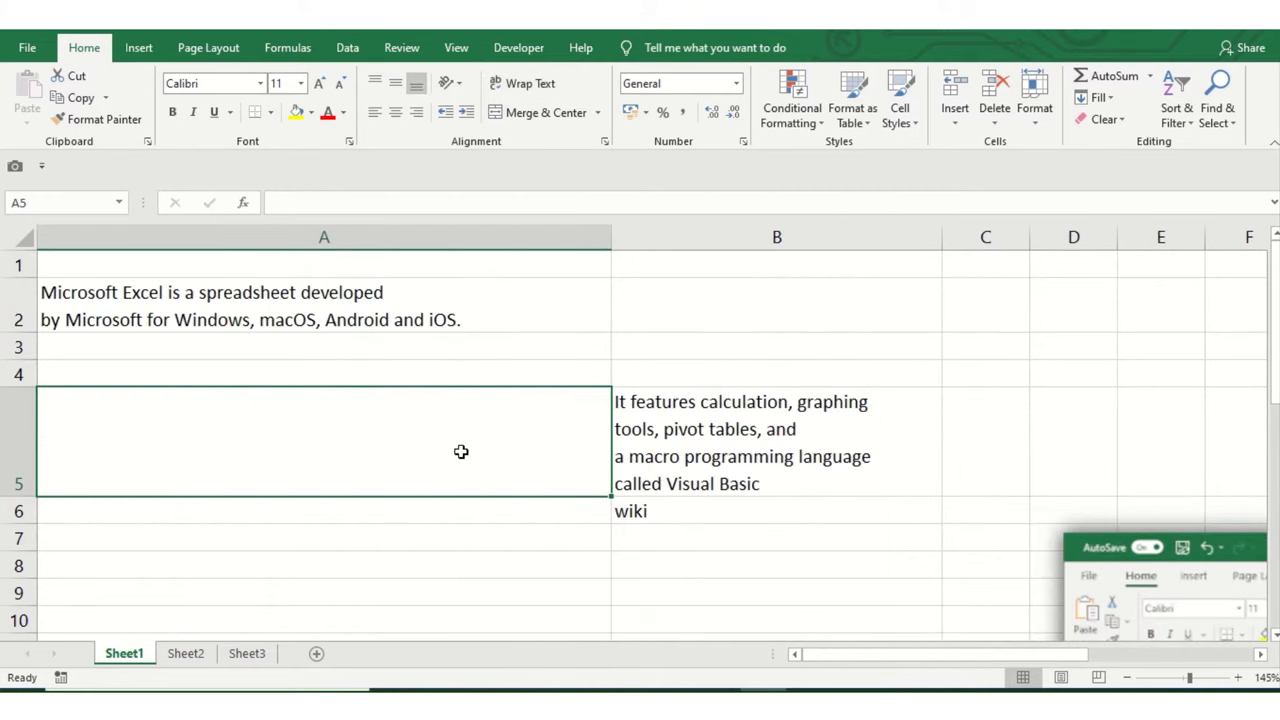
Narrow column A to fit its wrapped A2 text.
{"action": "left_click", "coordinate": [335, 313]}
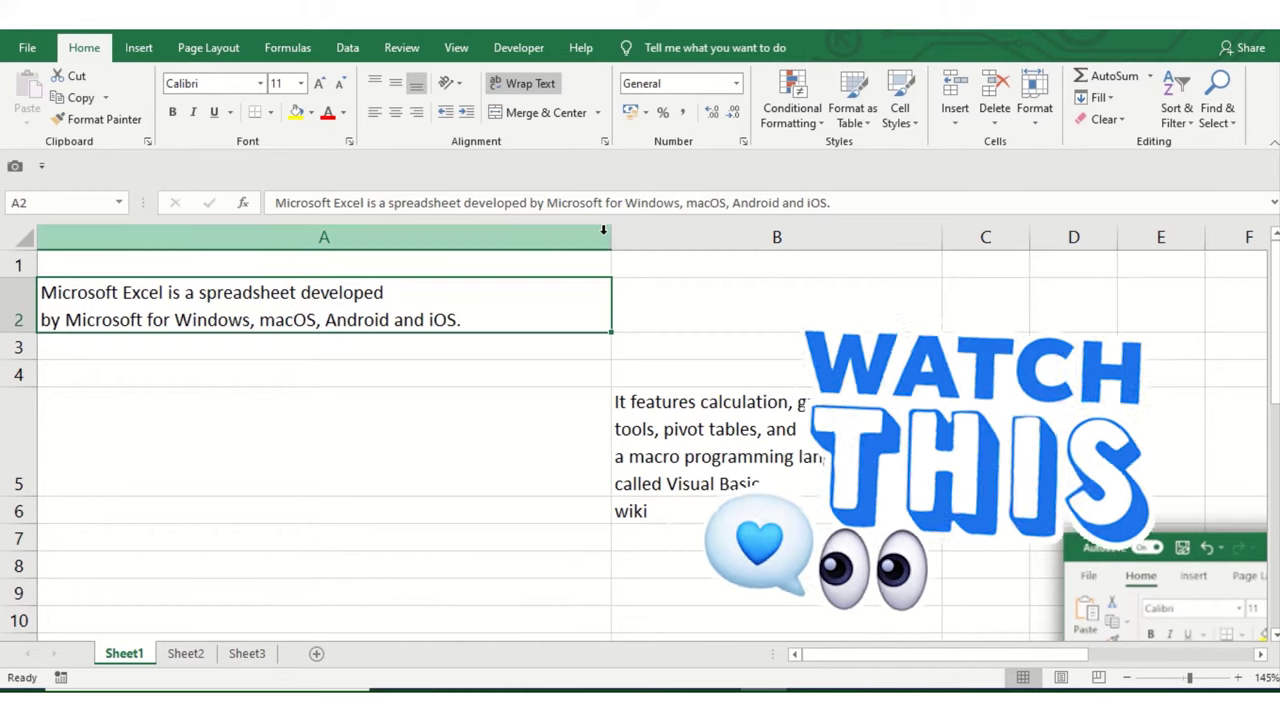
{"action": "left_click", "coordinate": [603, 236]}
{"action": "left_click_drag", "start_coordinate": [609, 231], "coordinate": [499, 231]}
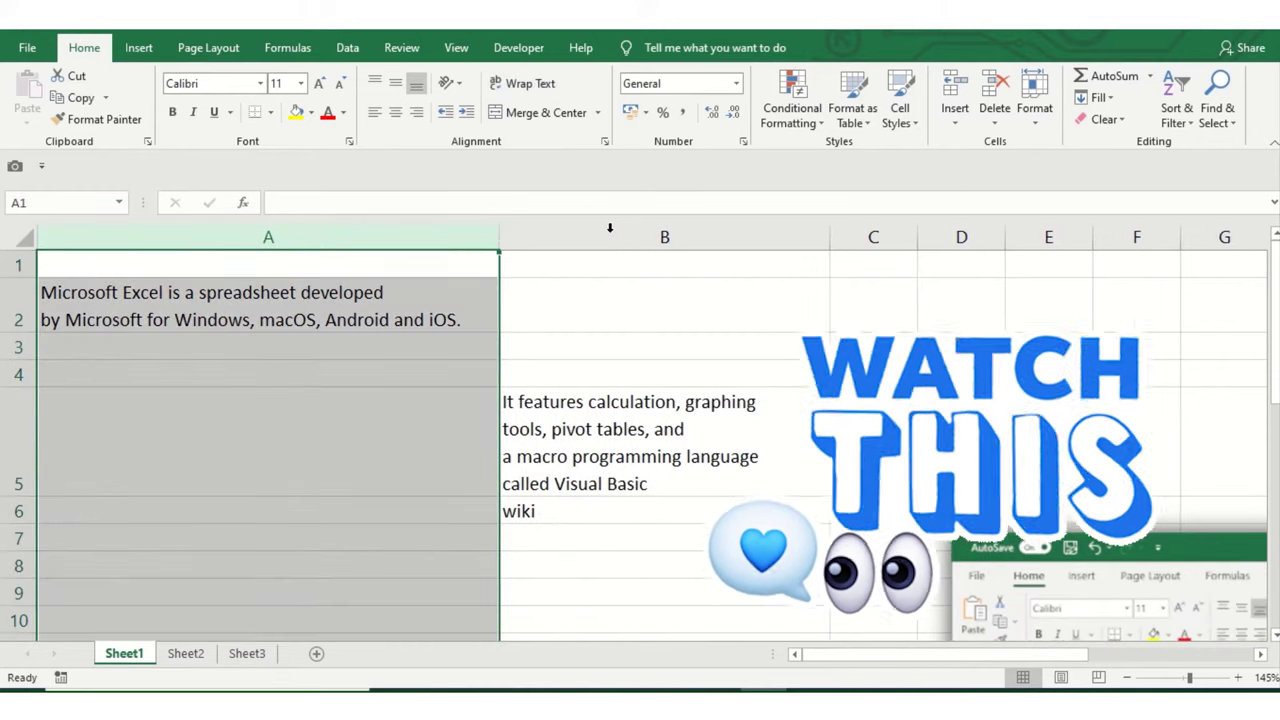
{"action": "left_click", "coordinate": [460, 363]}
Narrow column B to B5's wrapped text, then select B2:B5.
{"action": "left_click", "coordinate": [588, 440]}
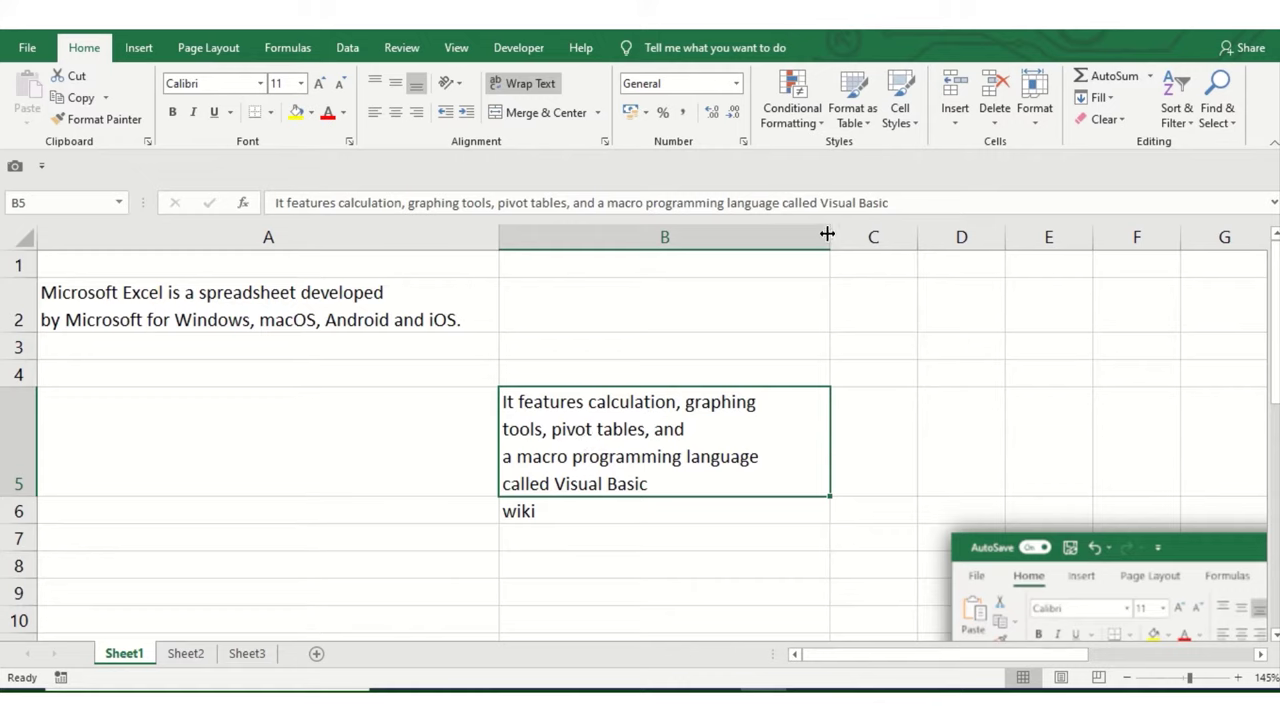
{"action": "left_click_drag", "start_coordinate": [829, 236], "coordinate": [781, 236]}
{"action": "left_click", "coordinate": [689, 349]}
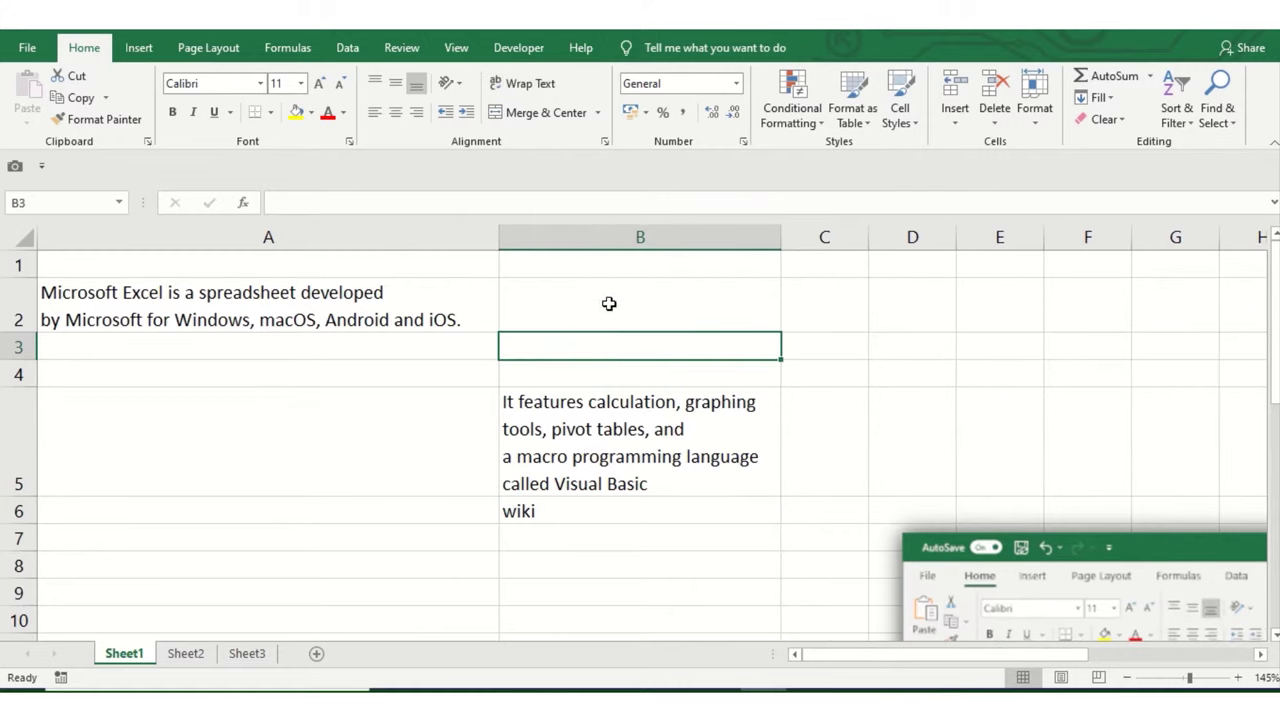
{"action": "left_click_drag", "start_coordinate": [608, 300], "coordinate": [640, 459]}
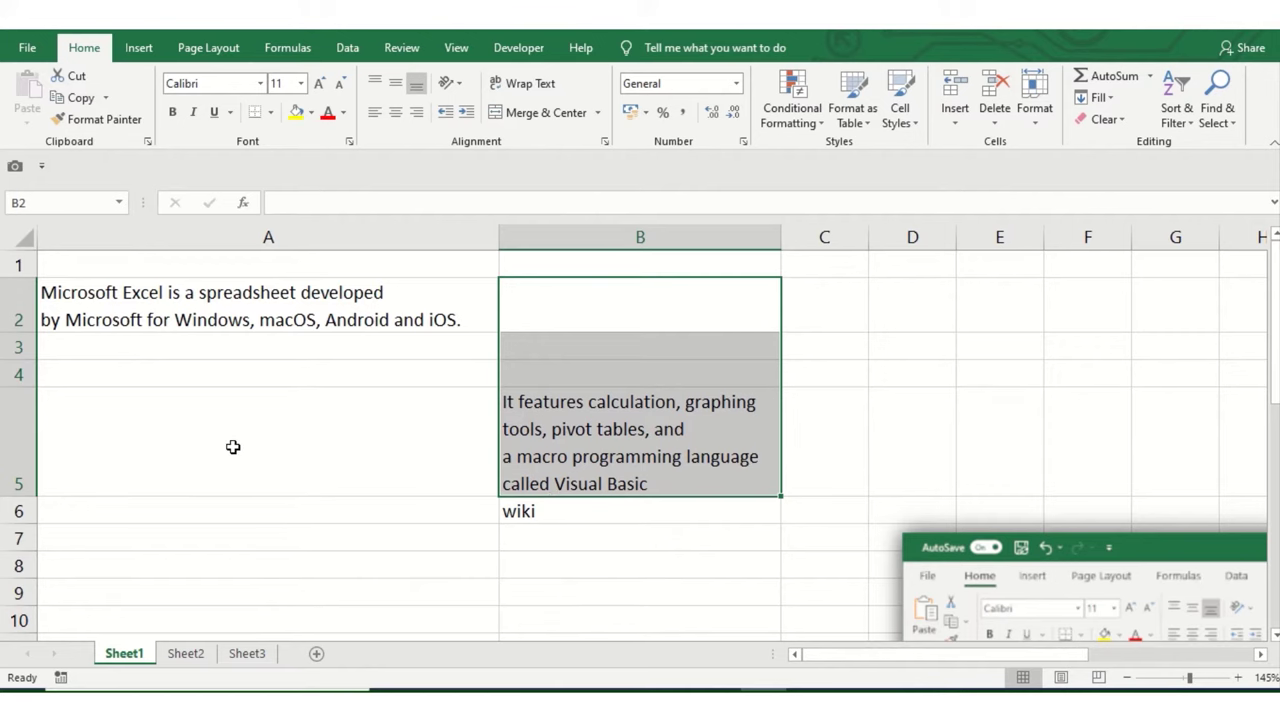
{"action": "scroll", "coordinate": [429, 394], "scroll_direction": "down", "scroll_amount": 1}
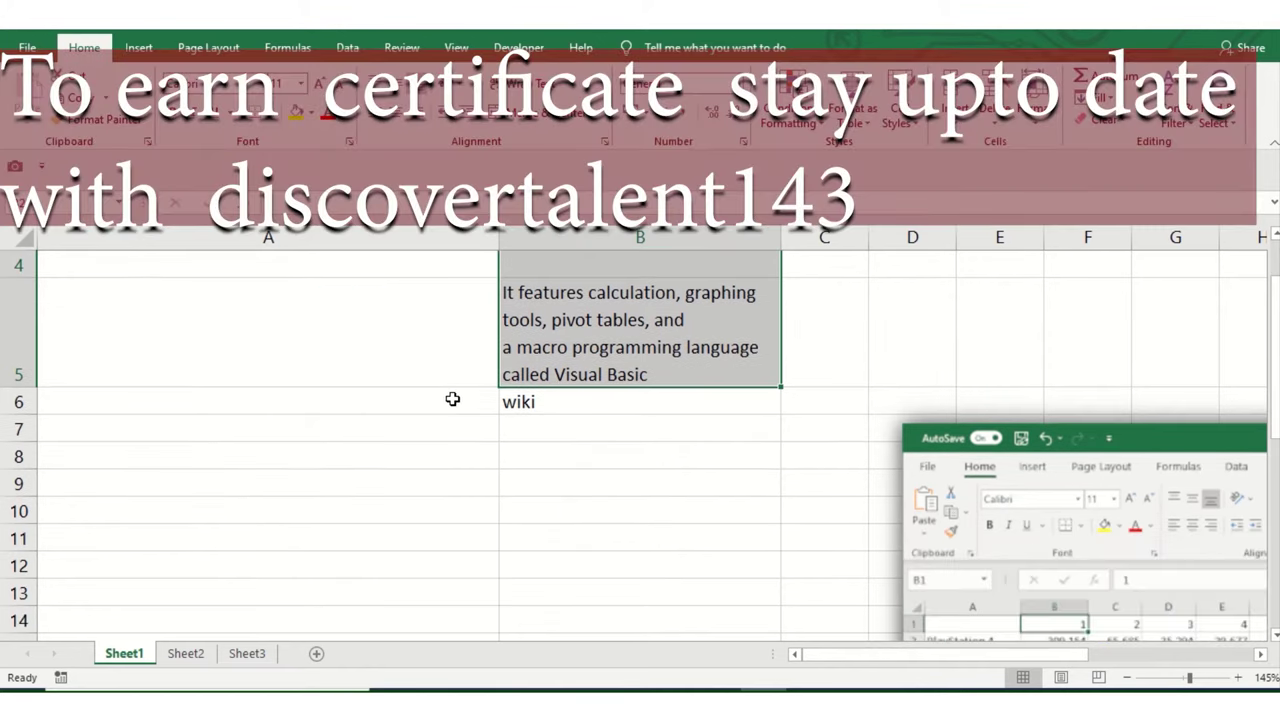
{"action": "scroll", "coordinate": [460, 405], "scroll_direction": "down", "scroll_amount": 2}
Place the Excel logo on the chart screenshot, then switch to Sheet2's version list.
{"action": "scroll", "coordinate": [528, 427], "scroll_direction": "up", "scroll_amount": 3}
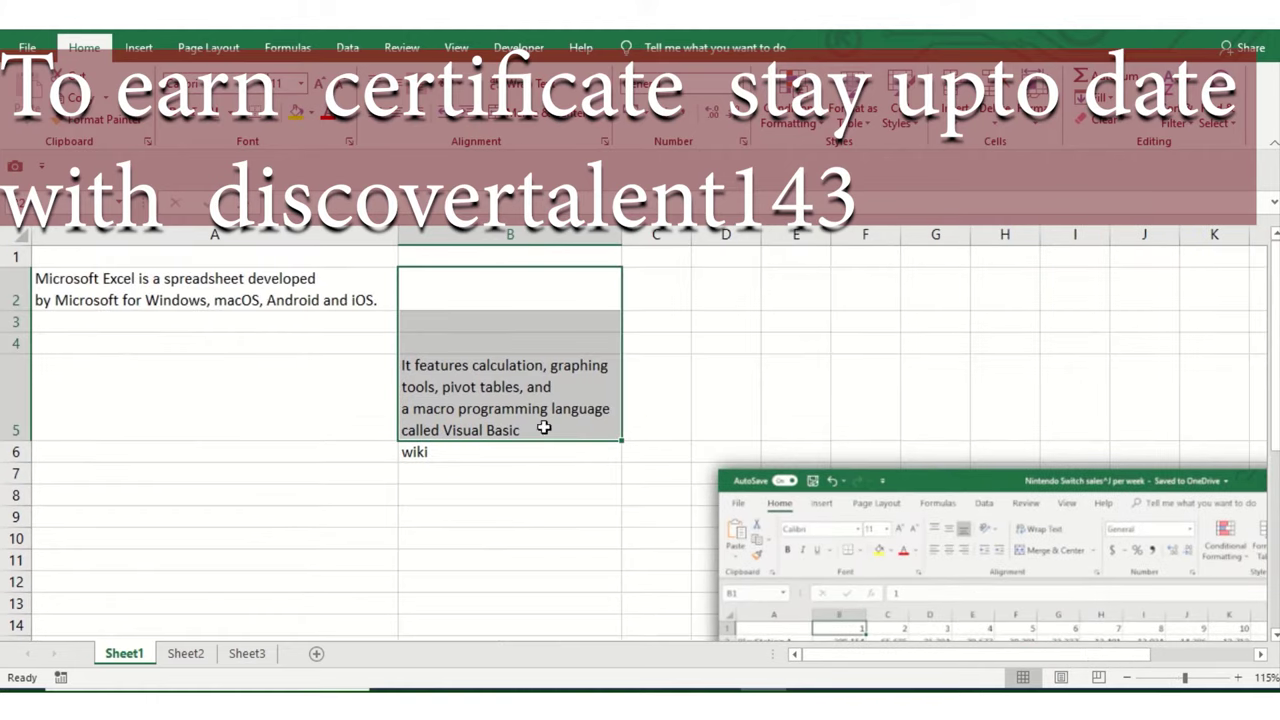
{"action": "scroll", "coordinate": [543, 346], "scroll_direction": "down", "scroll_amount": 5, "text": "ctrl"}
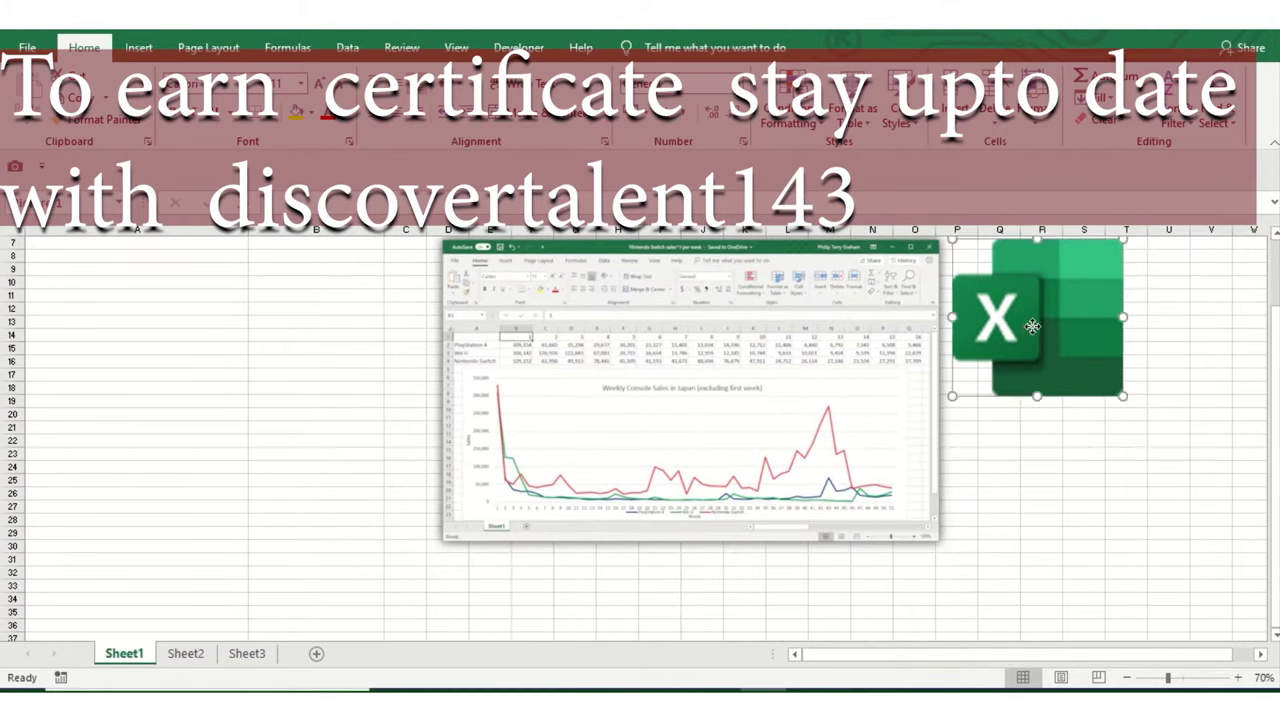
{"action": "left_click_drag", "start_coordinate": [1010, 398], "coordinate": [610, 428]}
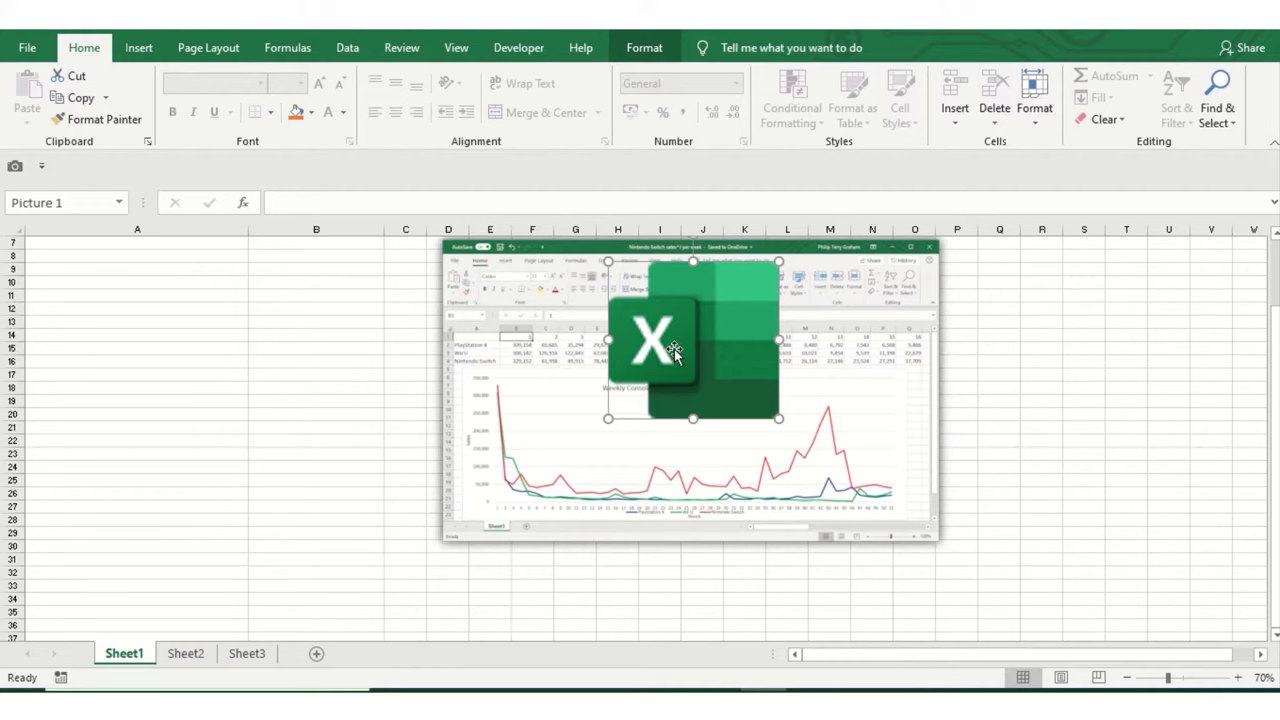
{"action": "left_click_drag", "start_coordinate": [674, 349], "coordinate": [652, 363]}
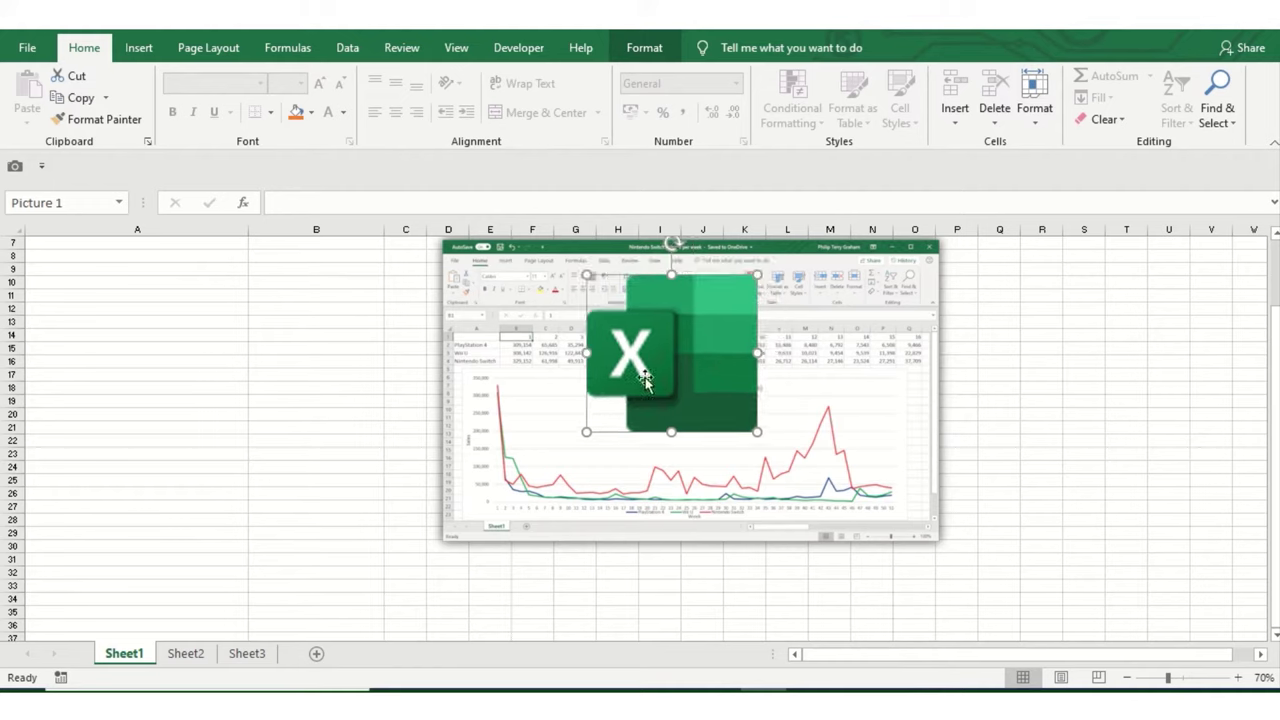
{"action": "left_click", "coordinate": [183, 656]}
Browse the version entries from Excel 2.0 down to Excel 2019 in B15.
{"action": "scroll", "coordinate": [102, 352], "scroll_direction": "up", "scroll_amount": 3}
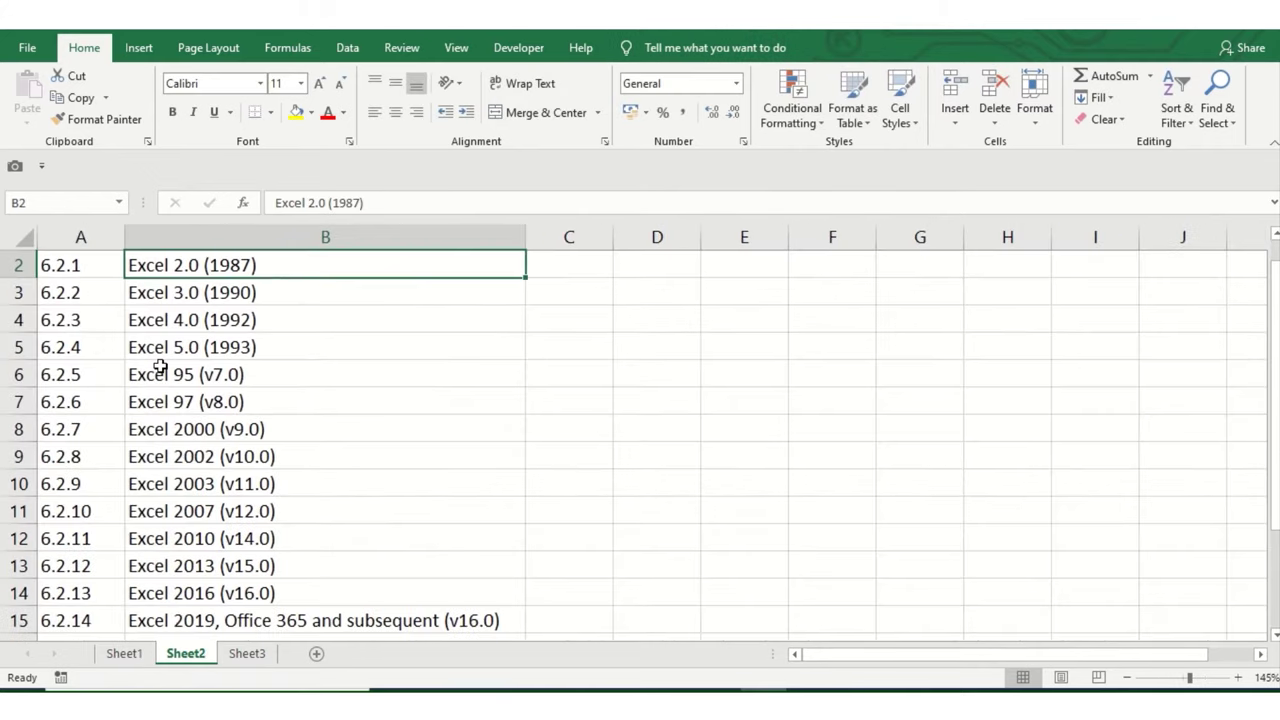
{"action": "scroll", "coordinate": [170, 374], "scroll_direction": "up", "scroll_amount": 1}
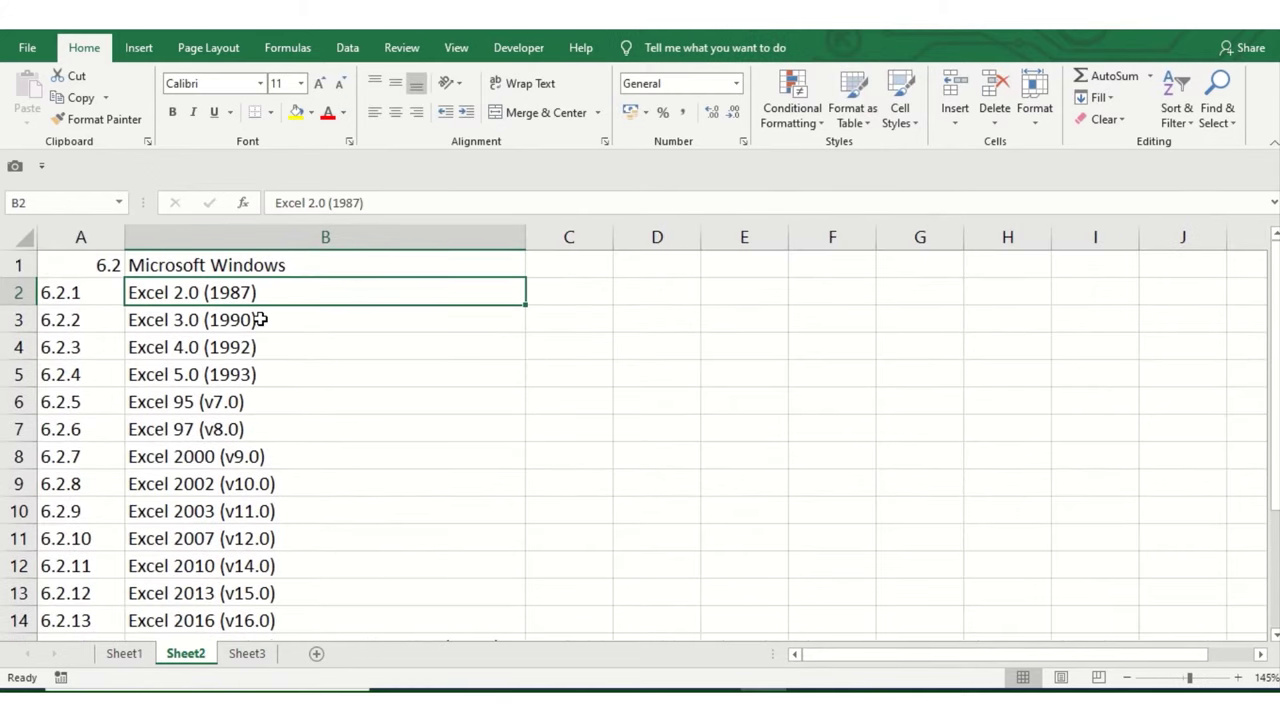
{"action": "left_click", "coordinate": [209, 328]}
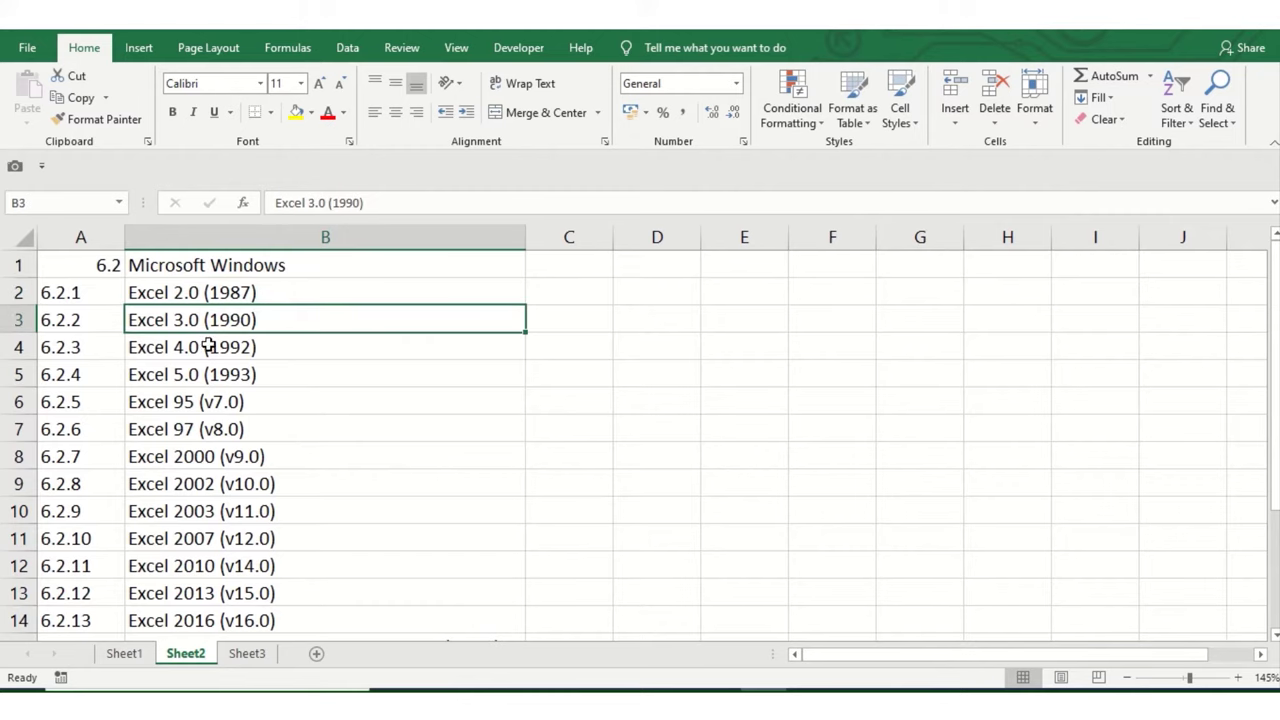
{"action": "left_click", "coordinate": [220, 350]}
{"action": "left_click", "coordinate": [247, 291]}
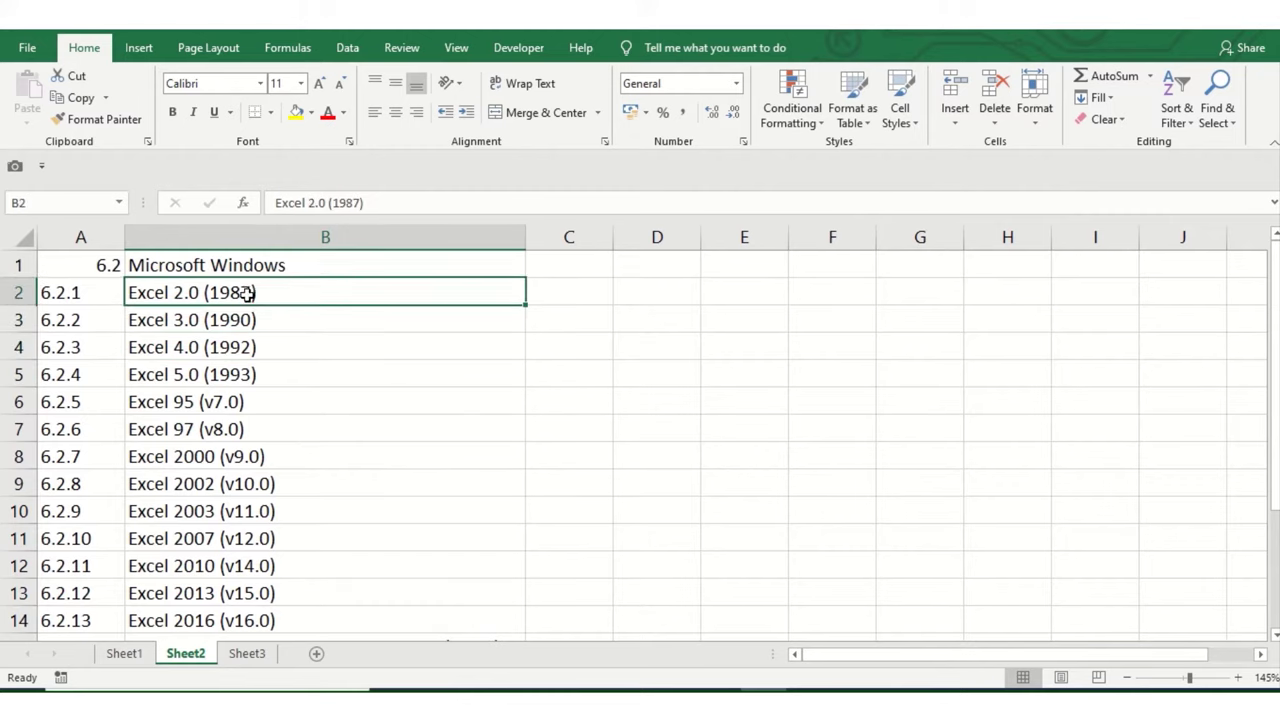
{"action": "scroll", "coordinate": [262, 390], "scroll_direction": "down", "scroll_amount": 3}
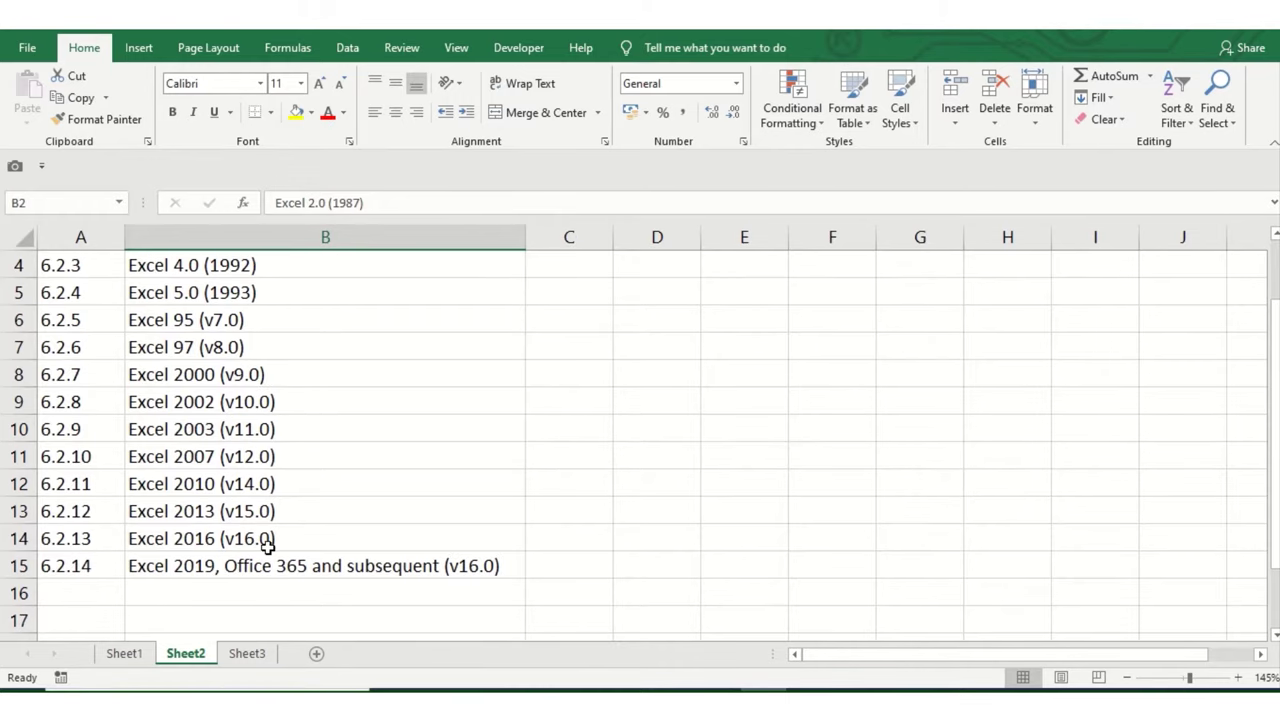
{"action": "left_click", "coordinate": [243, 566]}
Bold only the words 'Excel 2019,' inside cell B15.
{"action": "double_click", "coordinate": [200, 566]}
{"action": "left_click_drag", "start_coordinate": [219, 566], "coordinate": [125, 578]}
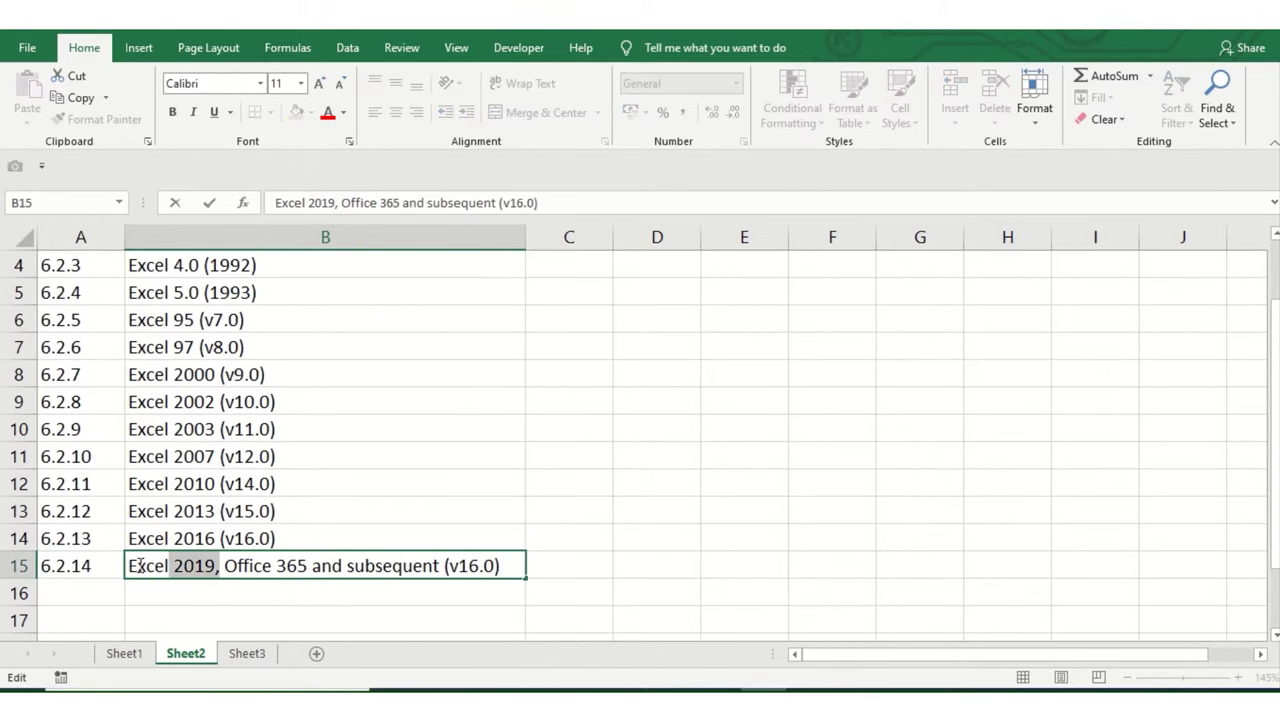
{"action": "key", "text": "ctrl+b"}
{"action": "key", "text": "Return"}
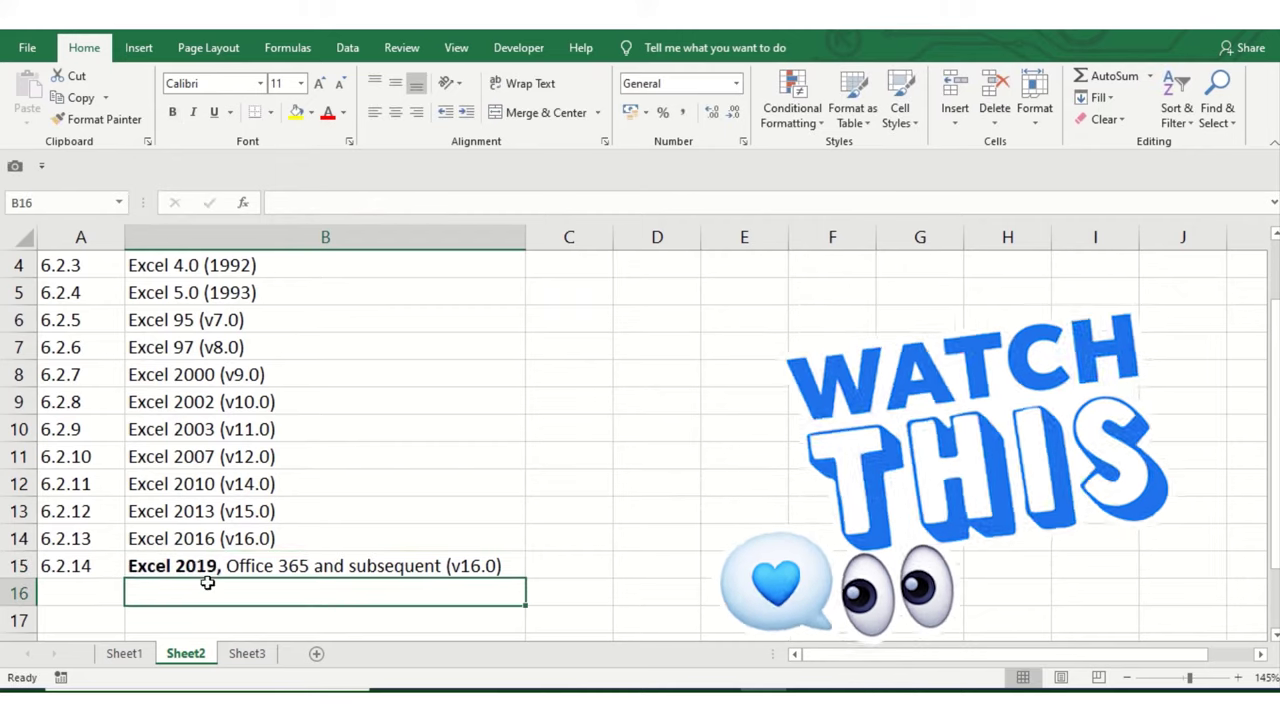
Re-edit B15 to select 'Office 365' and other text, leaving it unchanged.
{"action": "left_click", "coordinate": [210, 576]}
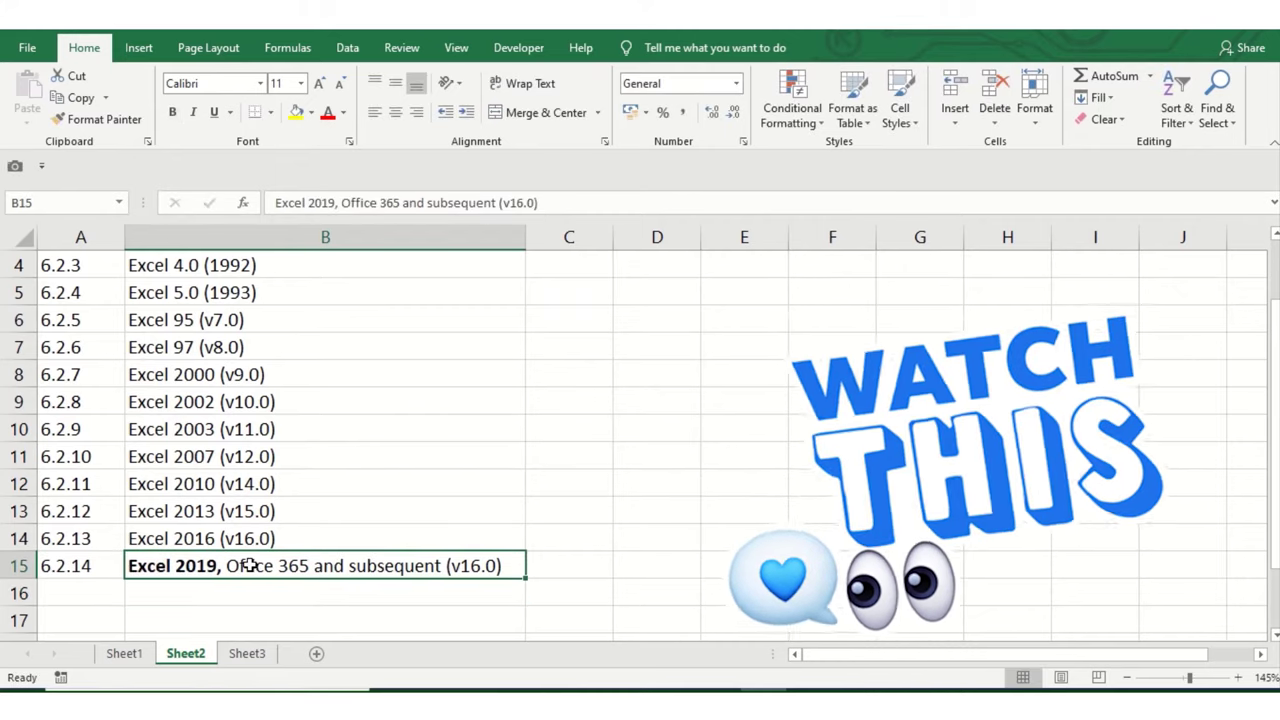
{"action": "double_click", "coordinate": [250, 566]}
{"action": "left_click_drag", "start_coordinate": [228, 566], "coordinate": [316, 566]}
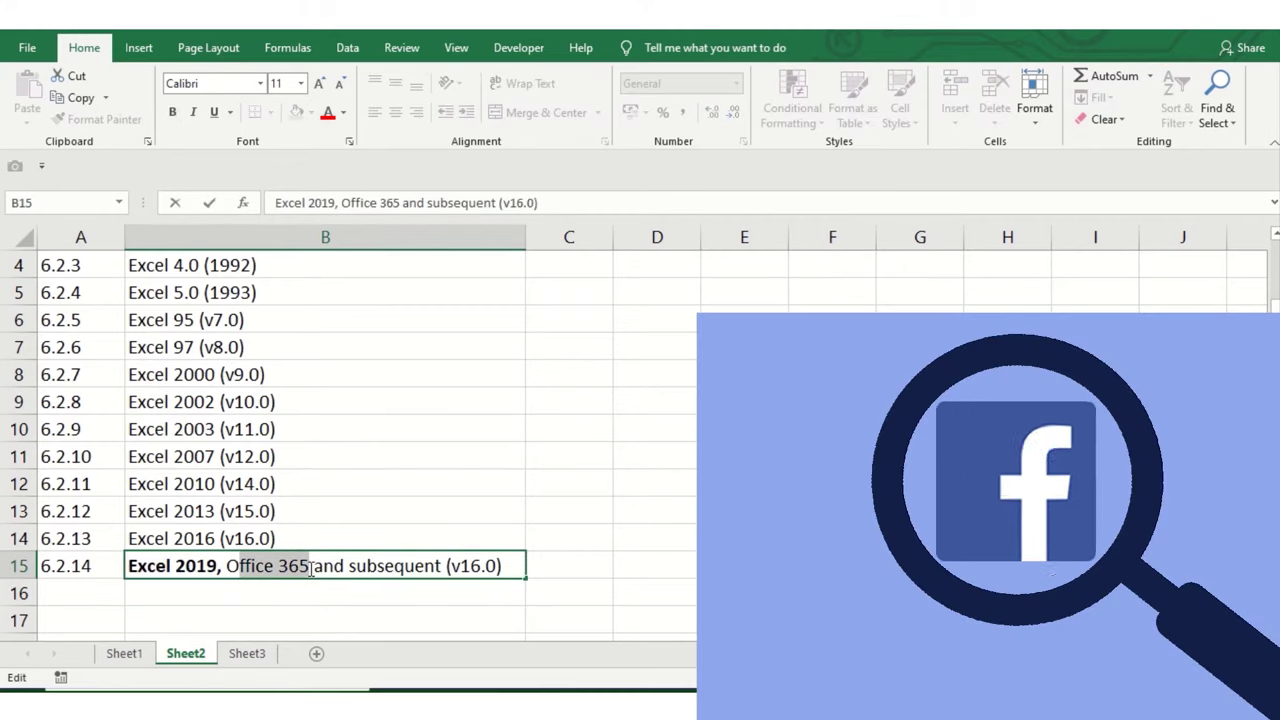
{"action": "key", "text": "Return"}
{"action": "double_click", "coordinate": [241, 566]}
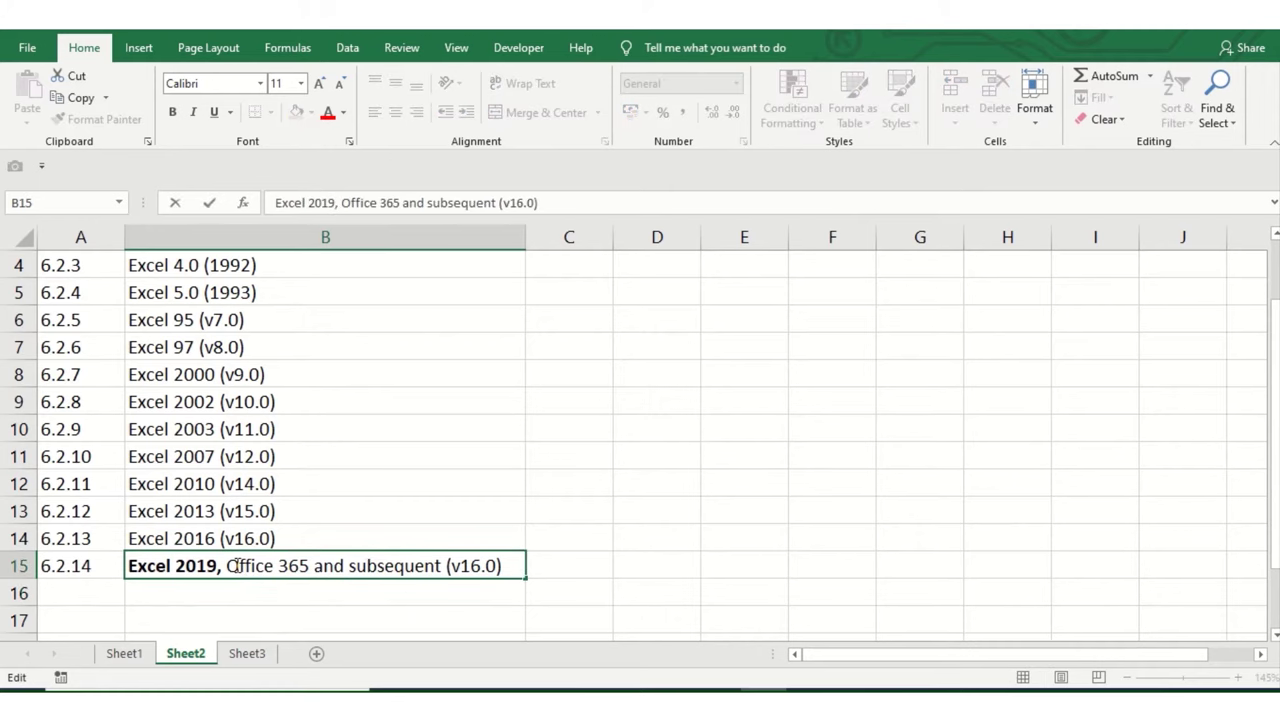
{"action": "left_click_drag", "start_coordinate": [237, 566], "coordinate": [326, 580]}
{"action": "left_click", "coordinate": [286, 600]}
{"action": "left_click", "coordinate": [410, 503]}
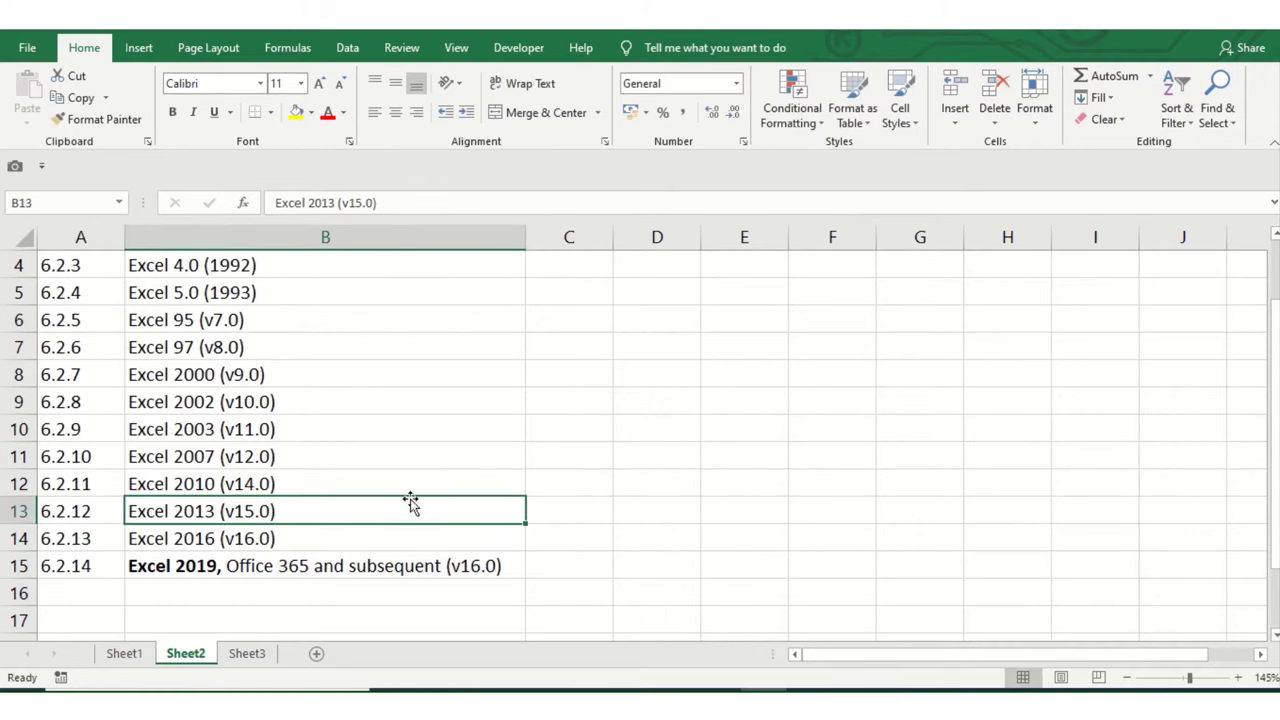
{"action": "scroll", "coordinate": [246, 402], "scroll_direction": "up", "scroll_amount": 1}
Select B2:B12, then C2 and C3, and move to the blank Sheet3.
{"action": "left_click_drag", "start_coordinate": [285, 292], "coordinate": [286, 560]}
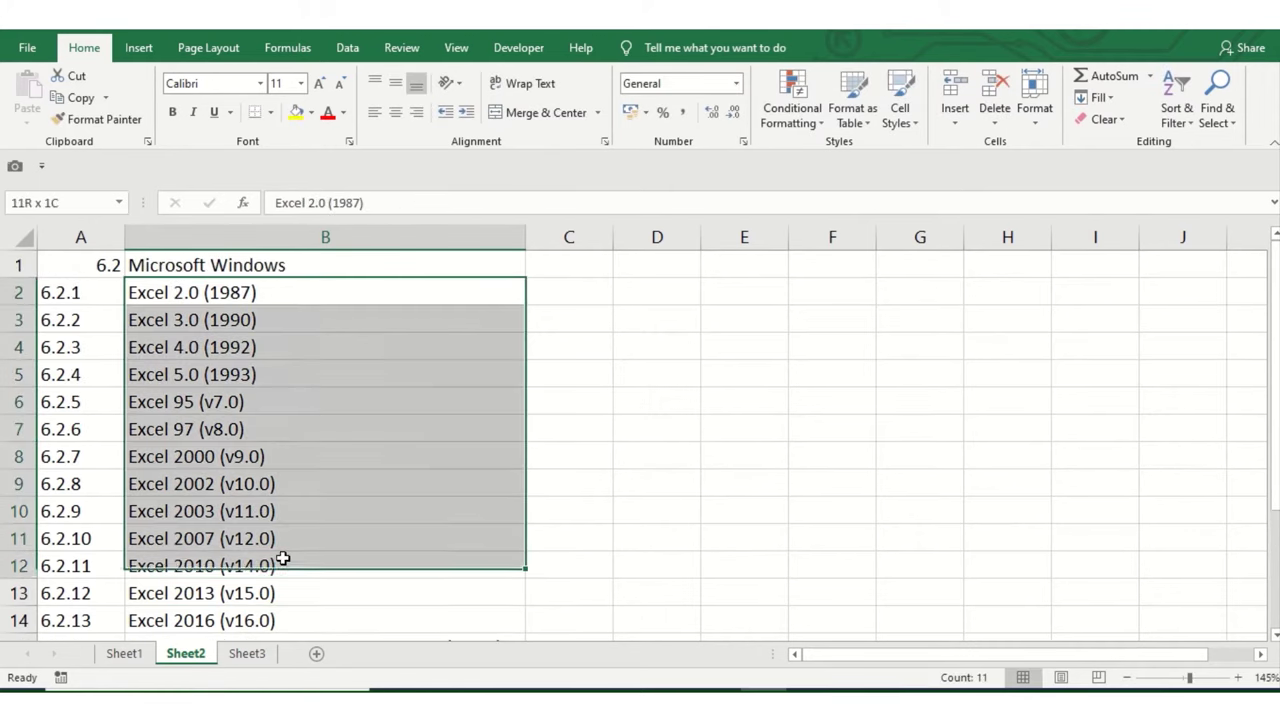
{"action": "left_click", "coordinate": [282, 288]}
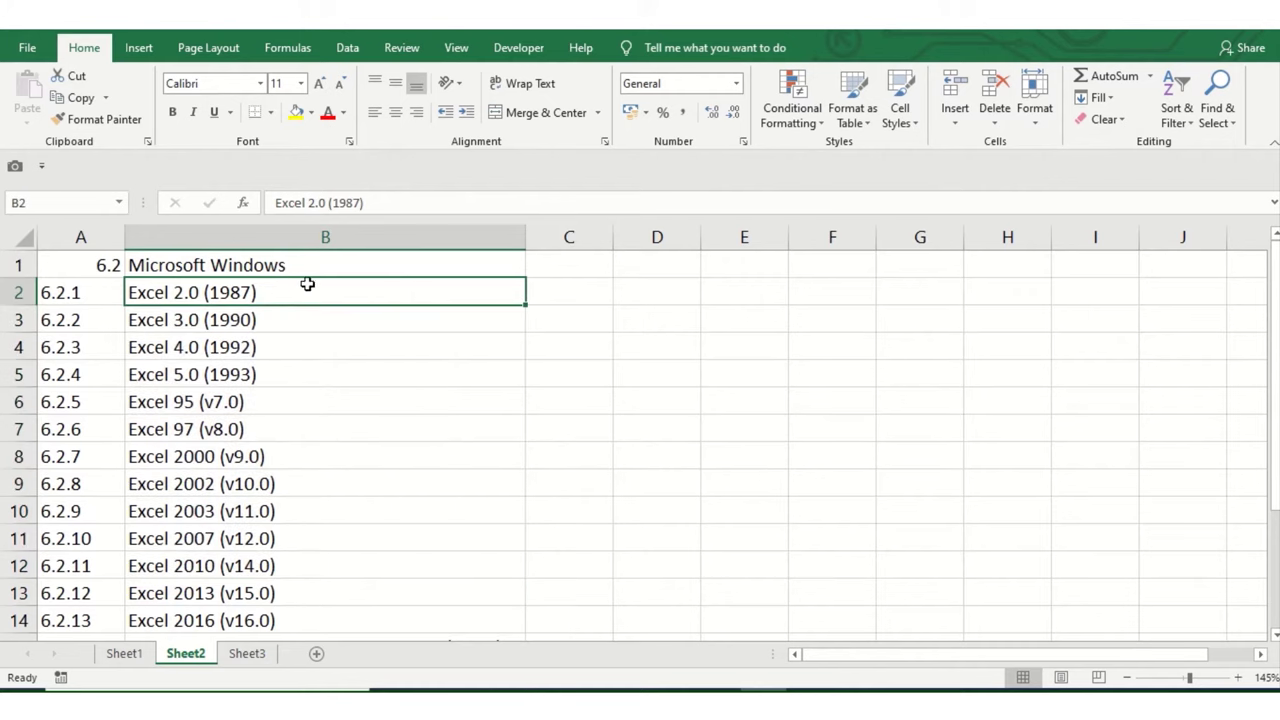
{"action": "left_click", "coordinate": [579, 286]}
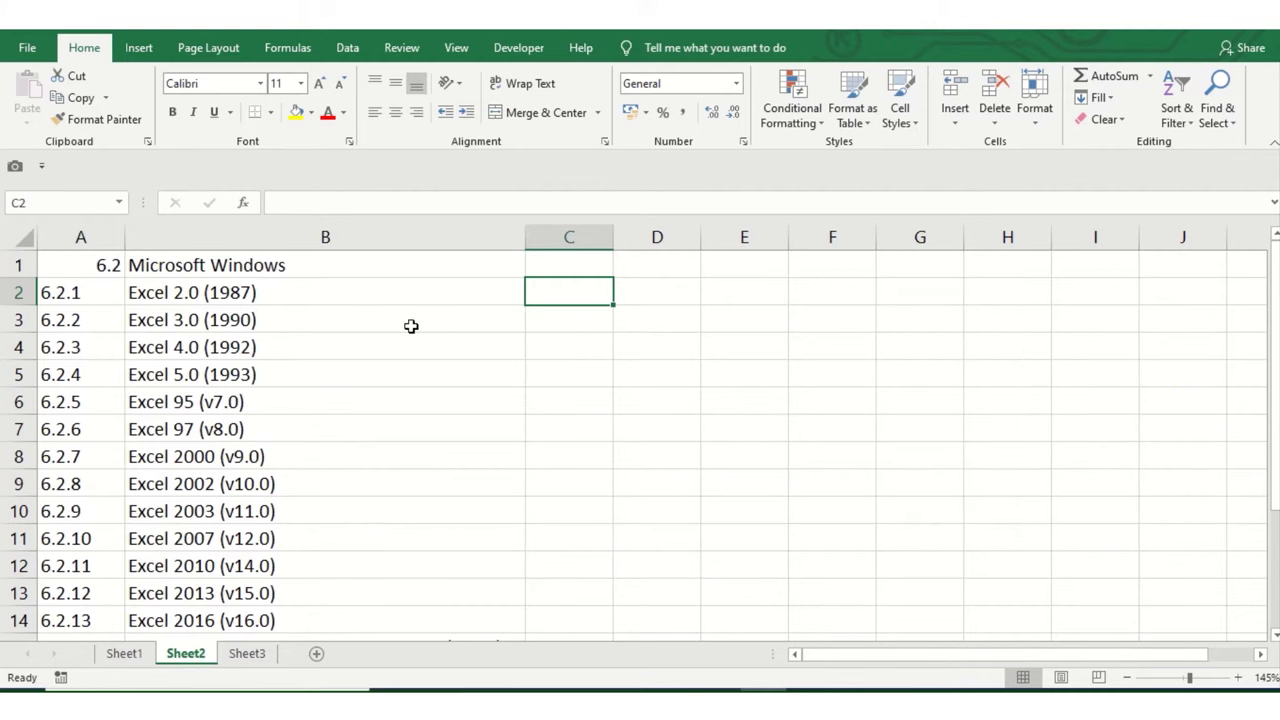
{"action": "left_click", "coordinate": [539, 325]}
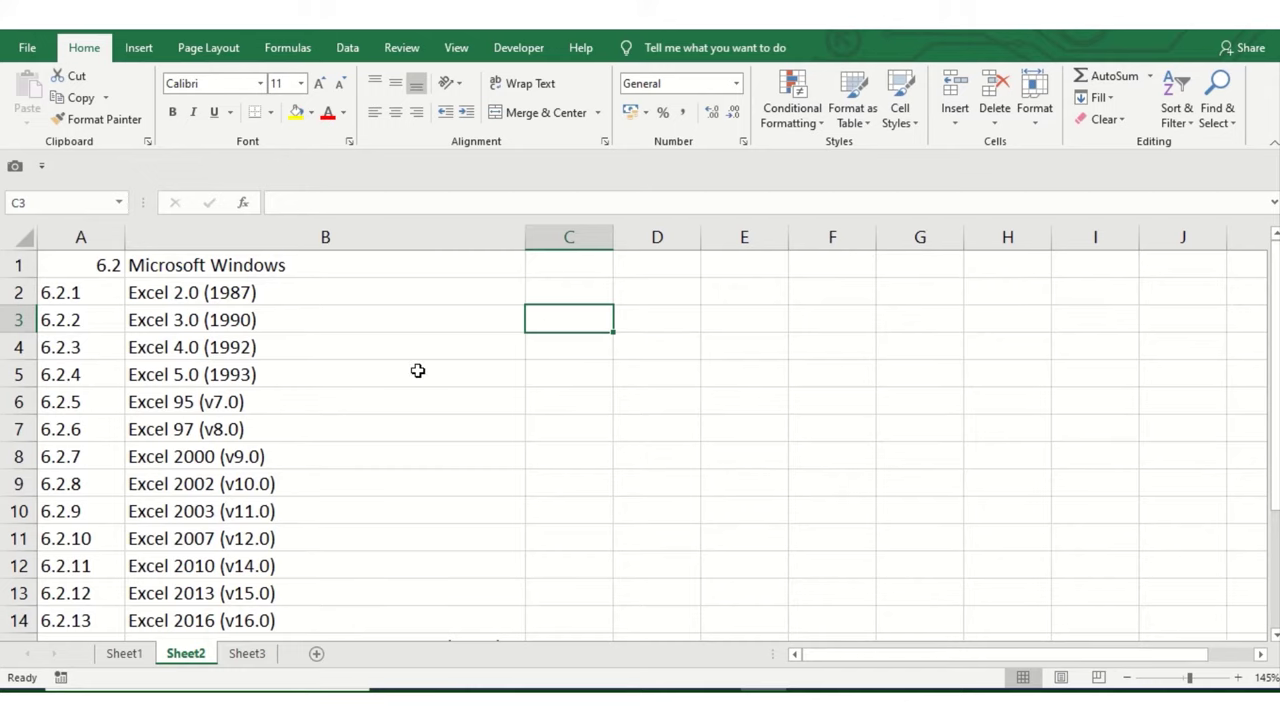
{"action": "left_click", "coordinate": [262, 660]}
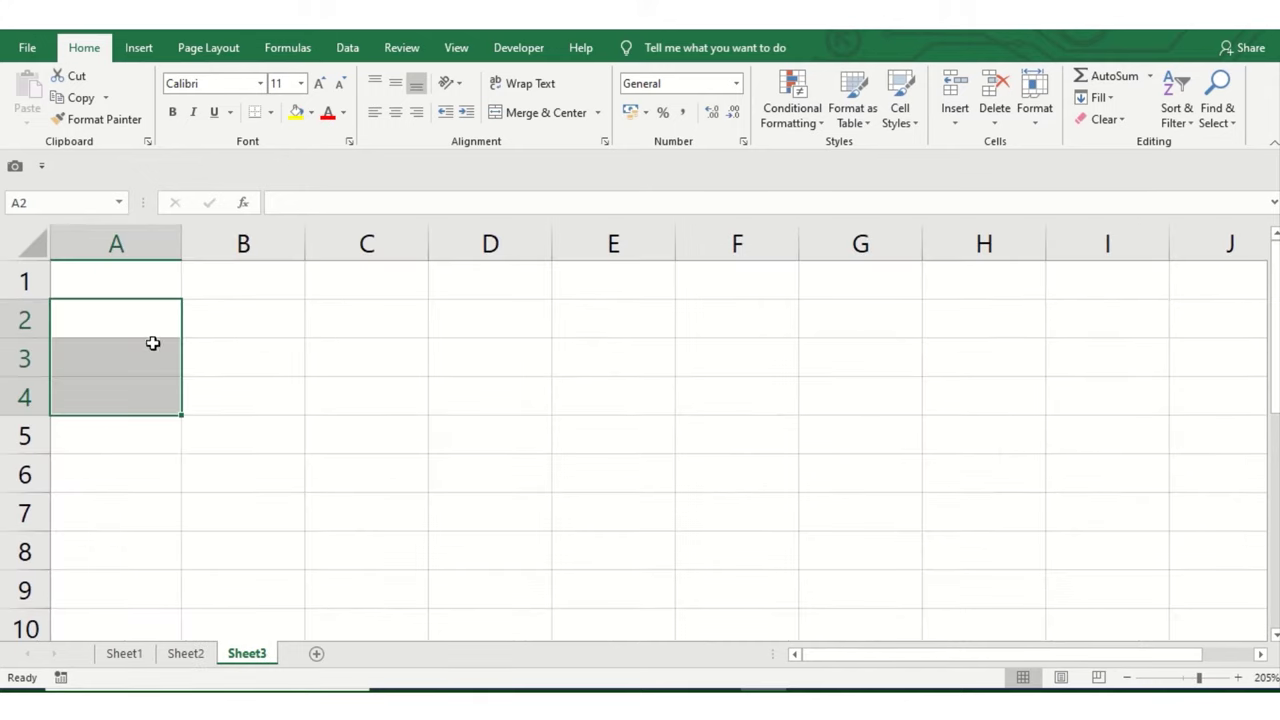
Select cell A1, then each whole column from A through H.
{"action": "left_click", "coordinate": [143, 270]}
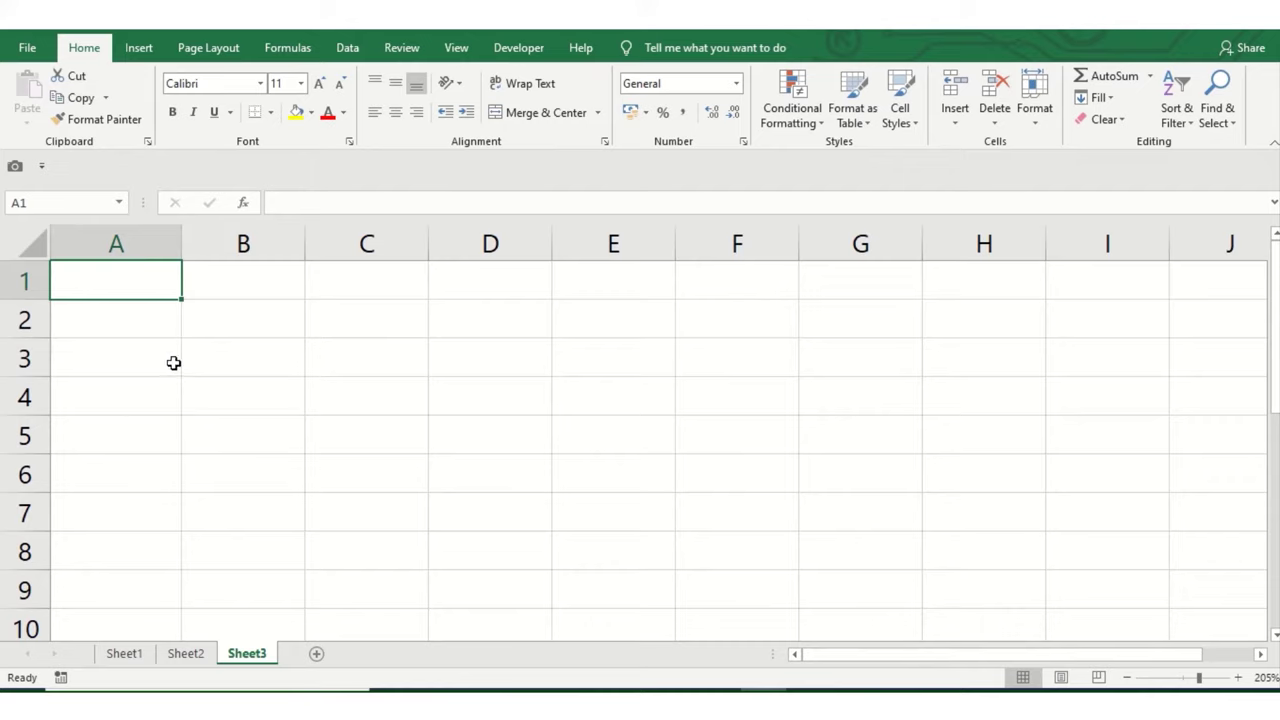
{"action": "left_click", "coordinate": [154, 240]}
{"action": "left_click", "coordinate": [243, 244]}
{"action": "left_click", "coordinate": [367, 244]}
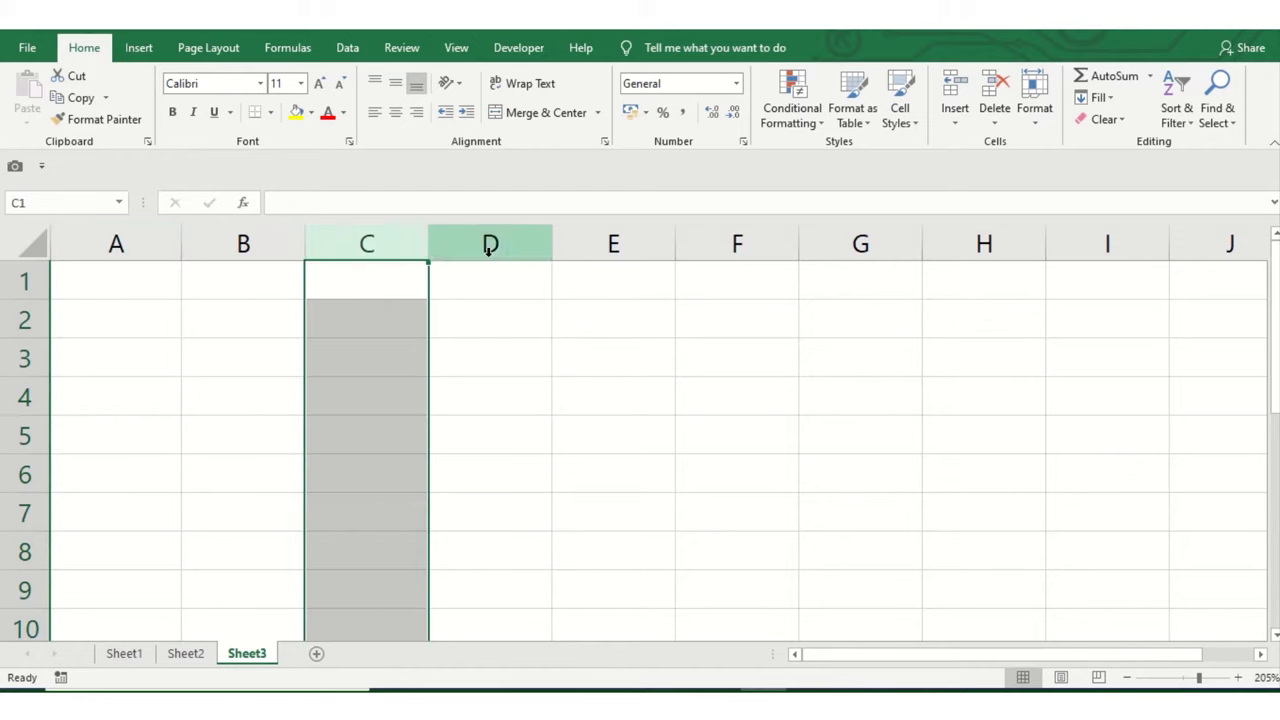
{"action": "left_click", "coordinate": [490, 244]}
{"action": "left_click", "coordinate": [613, 244]}
{"action": "left_click", "coordinate": [737, 244]}
{"action": "left_click", "coordinate": [851, 241]}
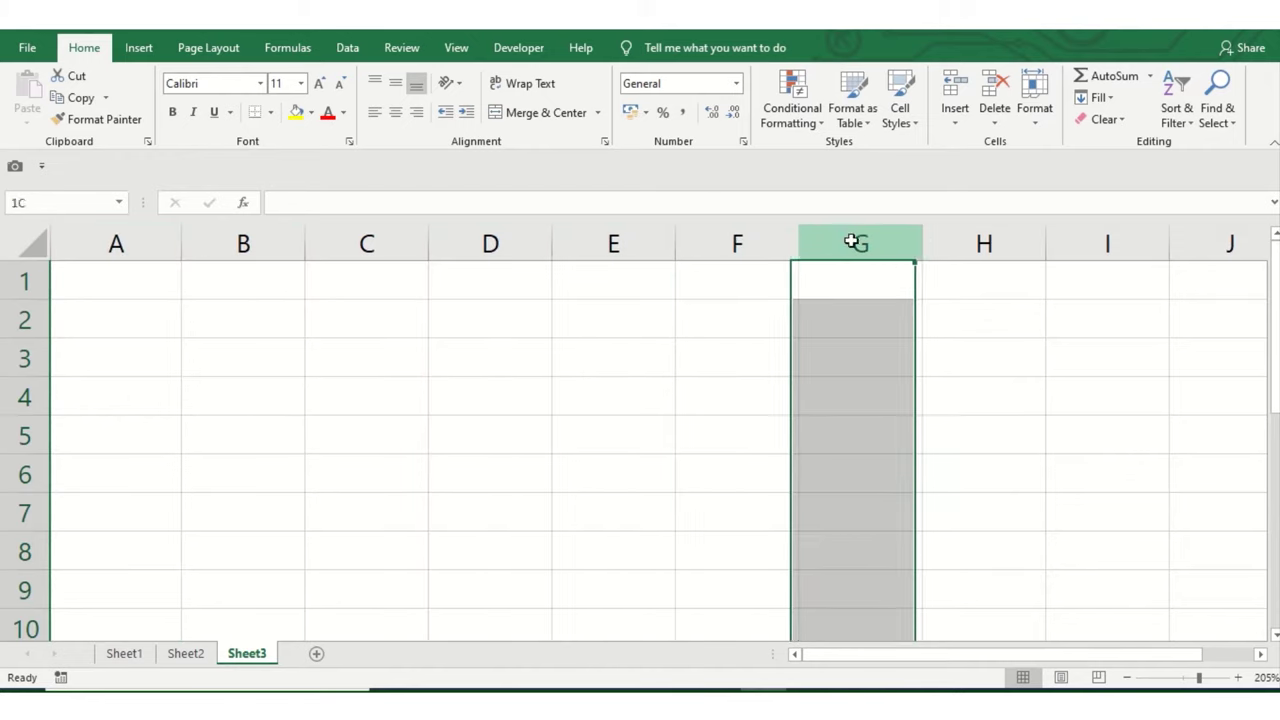
{"action": "left_click", "coordinate": [937, 242]}
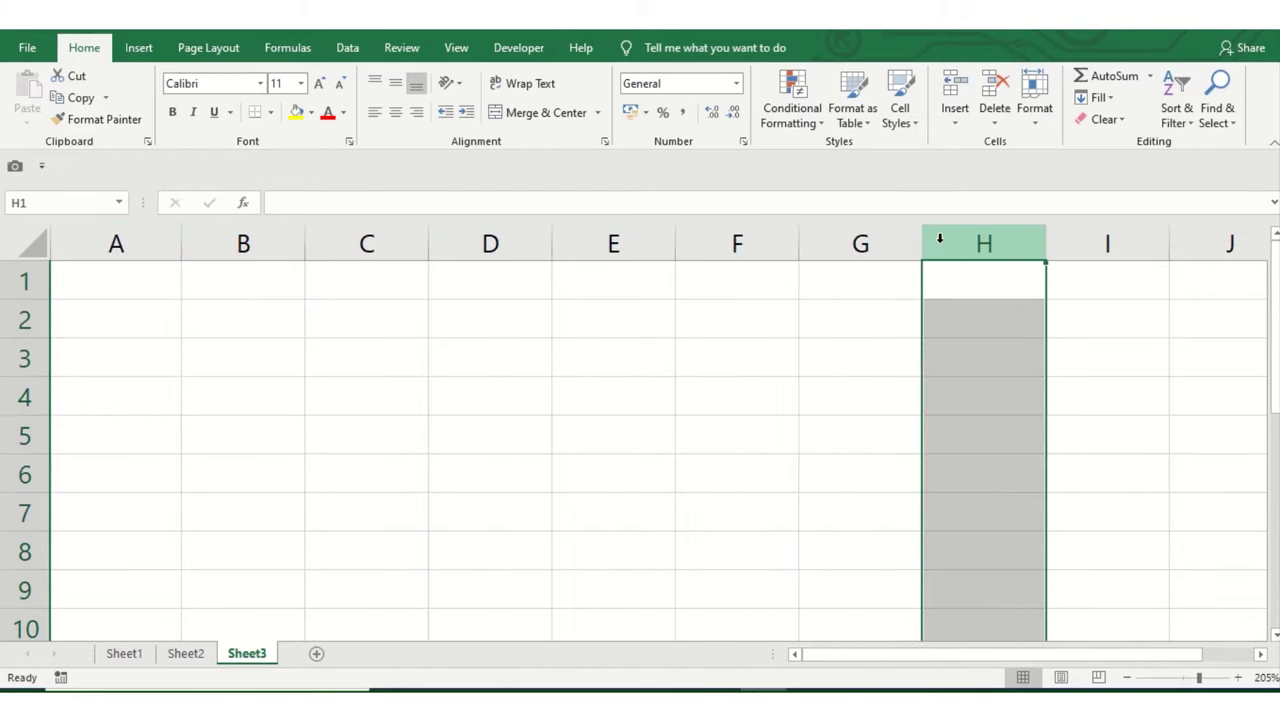
Select rows 2 through 6, return to A1, and jump to column XFD.
{"action": "left_click", "coordinate": [25, 320]}
{"action": "left_click", "coordinate": [25, 358]}
{"action": "left_click", "coordinate": [25, 397]}
{"action": "left_click", "coordinate": [25, 436]}
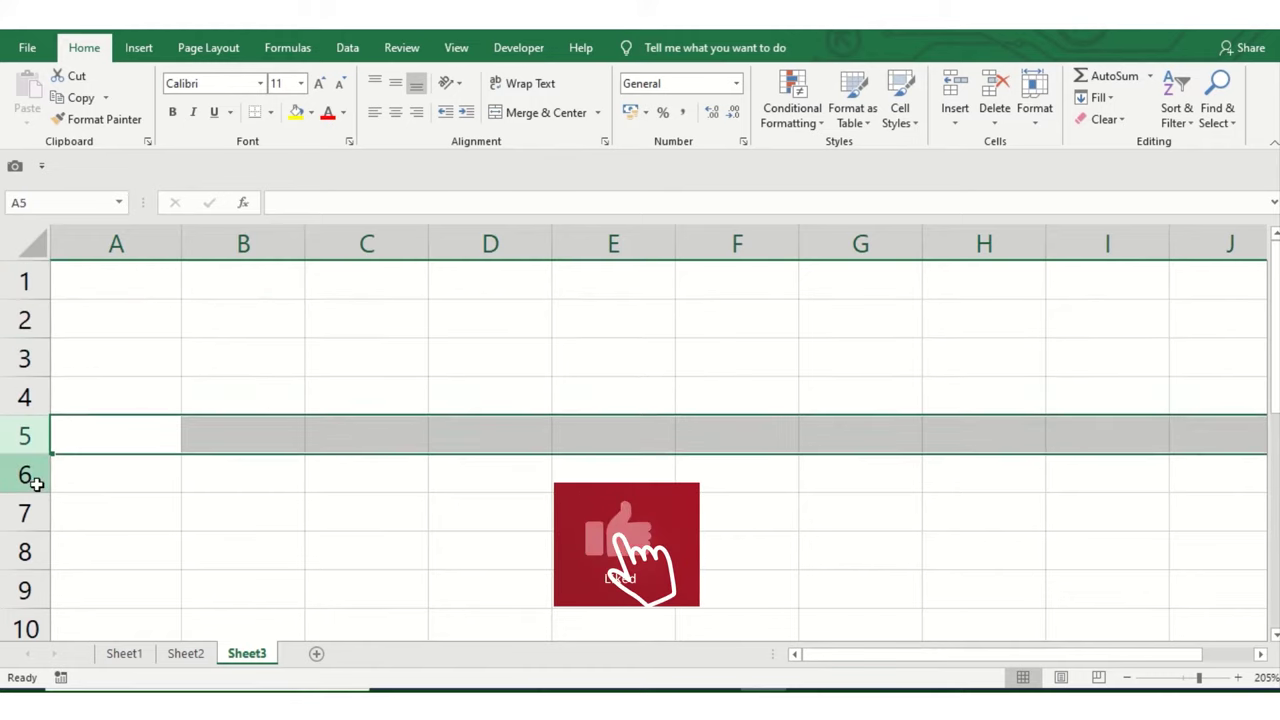
{"action": "left_click", "coordinate": [35, 478]}
{"action": "left_click", "coordinate": [97, 318]}
{"action": "left_click", "coordinate": [97, 290]}
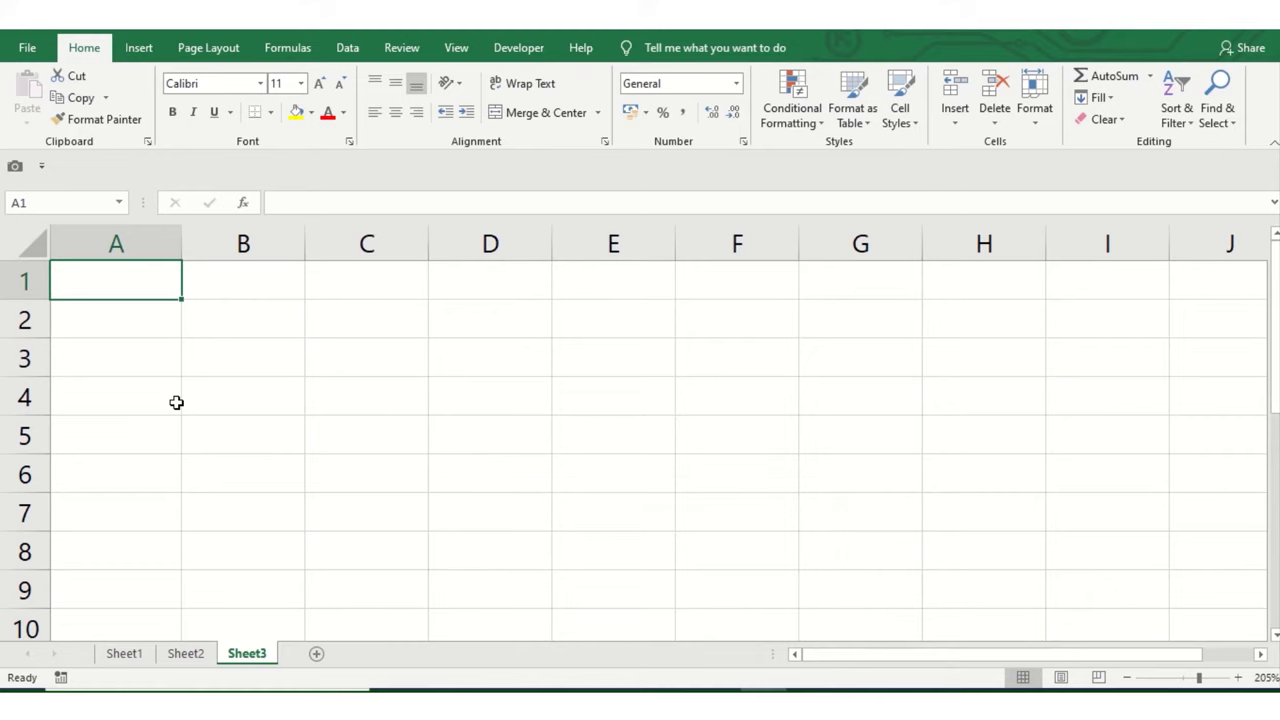
{"action": "key", "text": "ctrl+Right"}
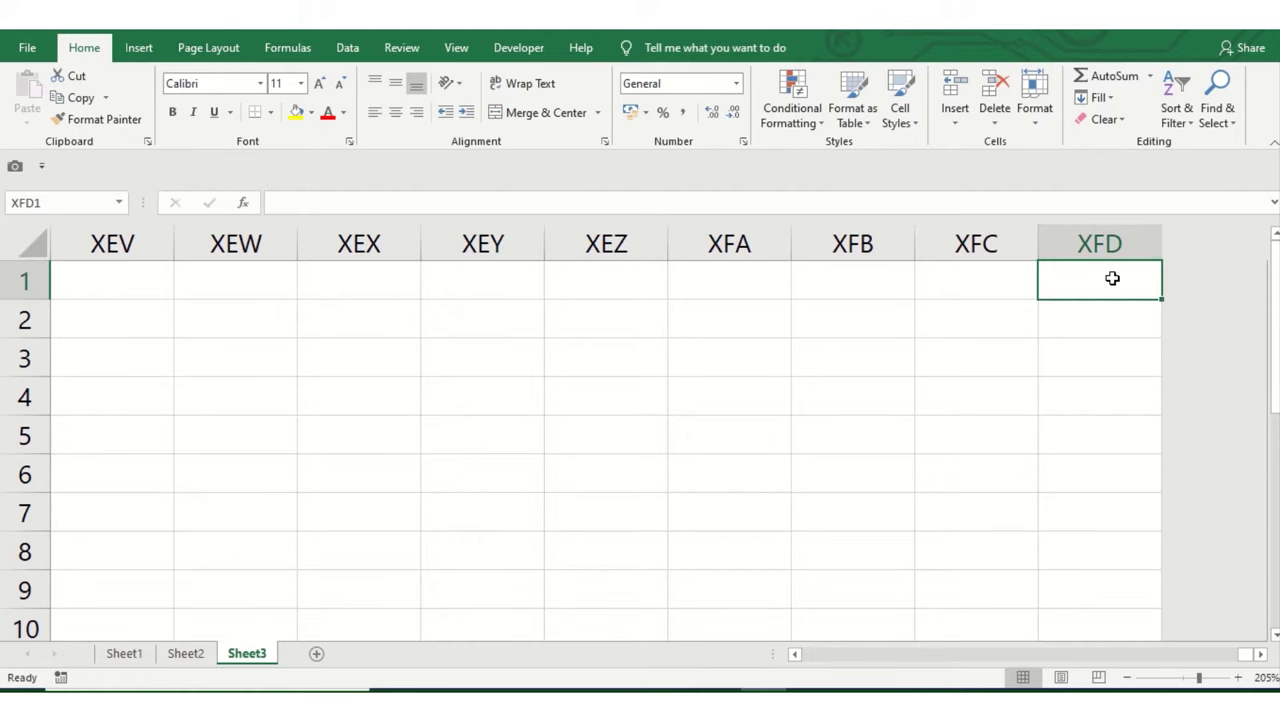
Jump to row 1048576, select column XFD and that row, then return to A1.
{"action": "key", "text": "ctrl+Down"}
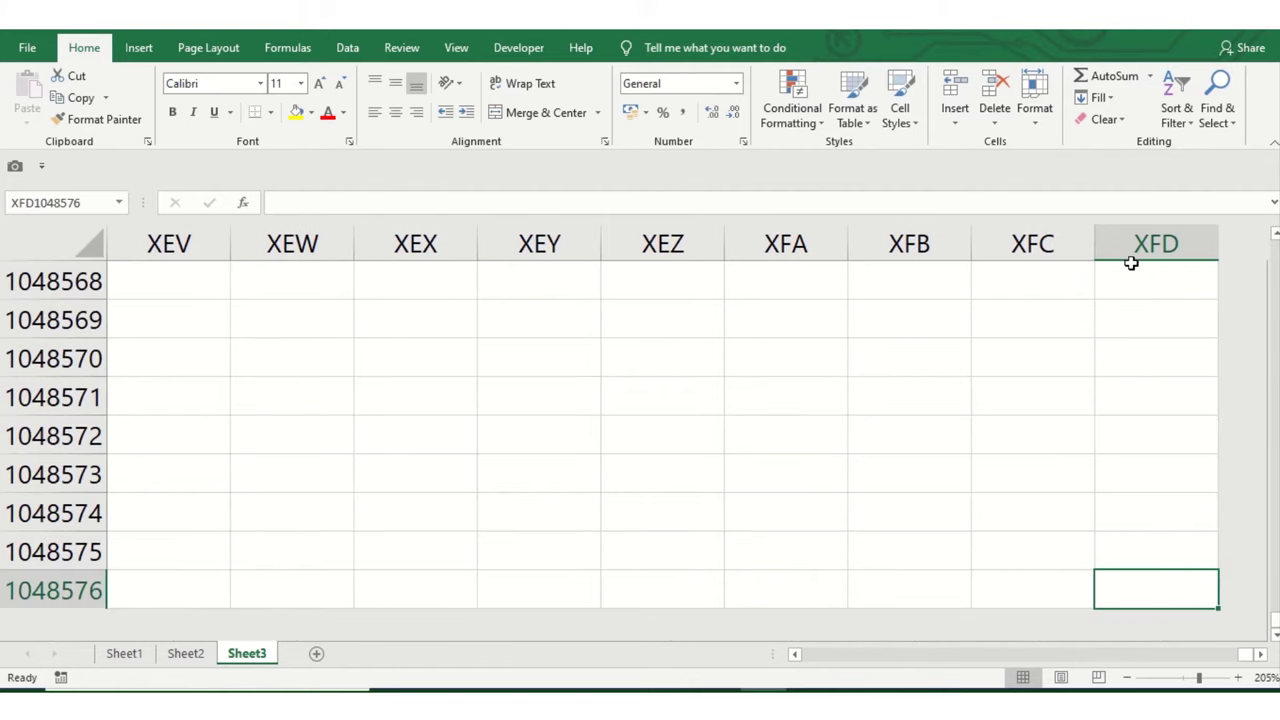
{"action": "left_click", "coordinate": [1140, 243]}
{"action": "left_click", "coordinate": [83, 590], "text": "ctrl"}
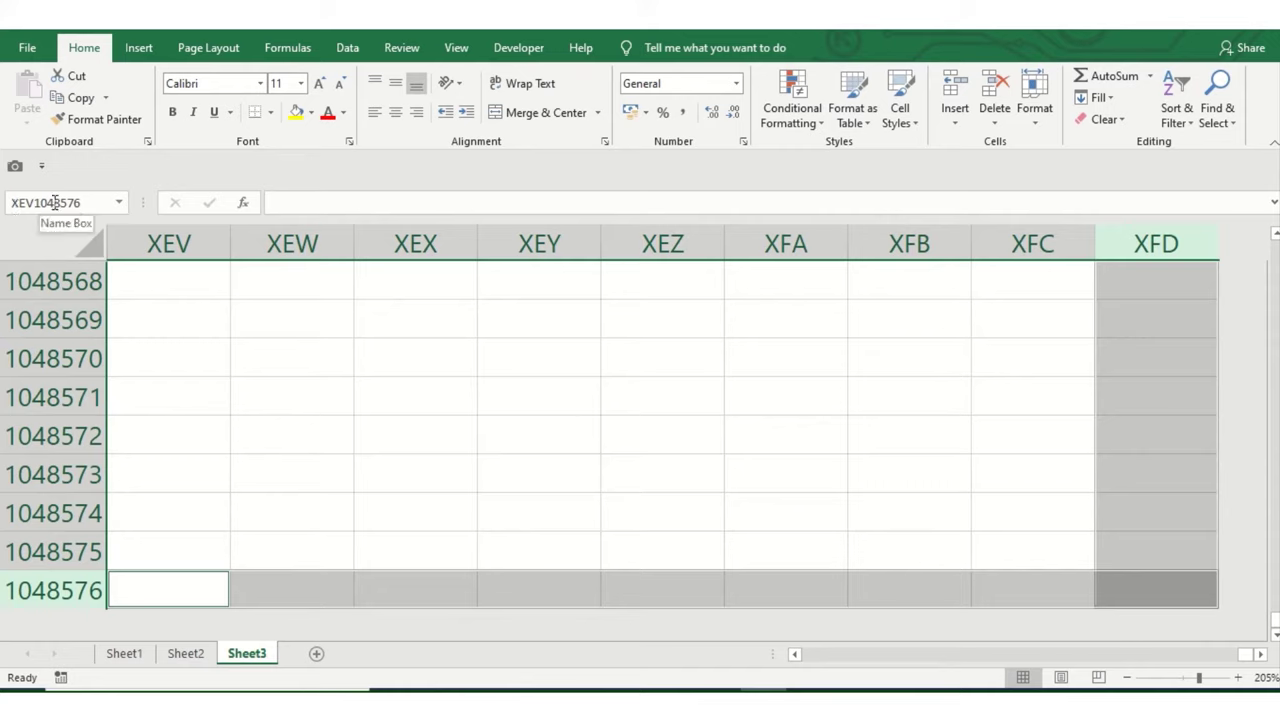
{"action": "left_click", "coordinate": [450, 438]}
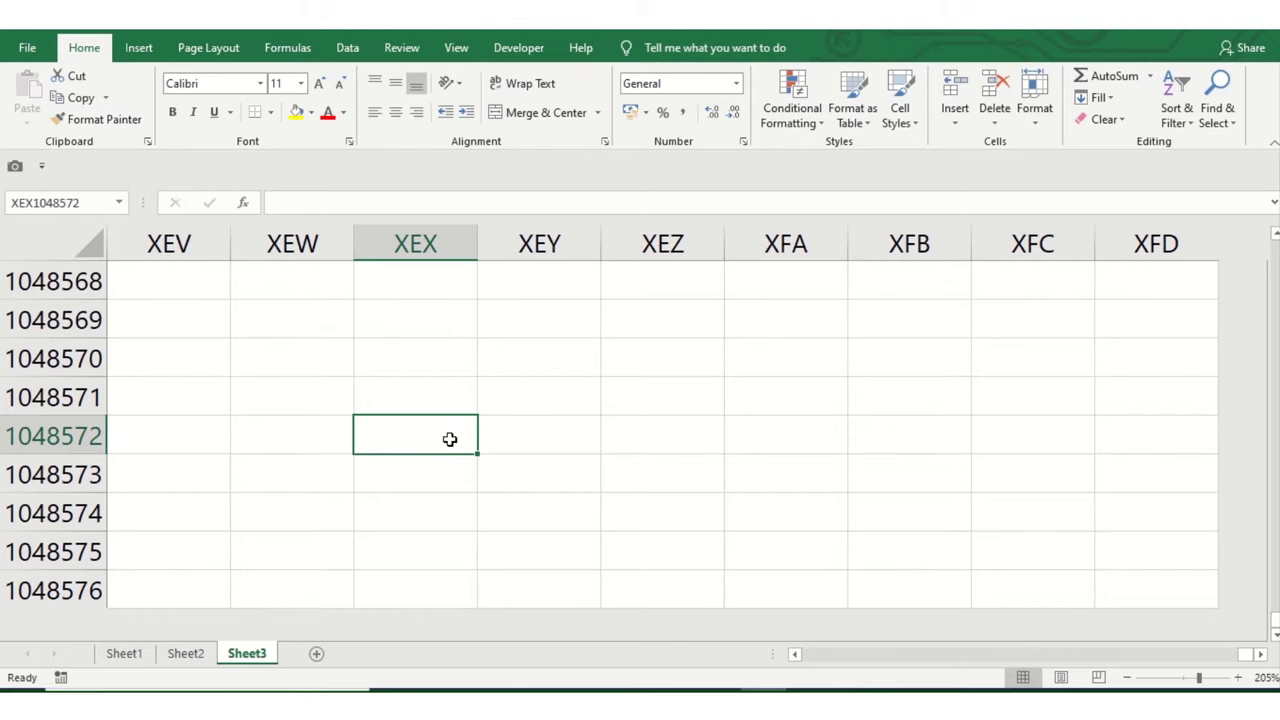
{"action": "key", "text": "ctrl+Left"}
{"action": "key", "text": "ctrl+Up"}
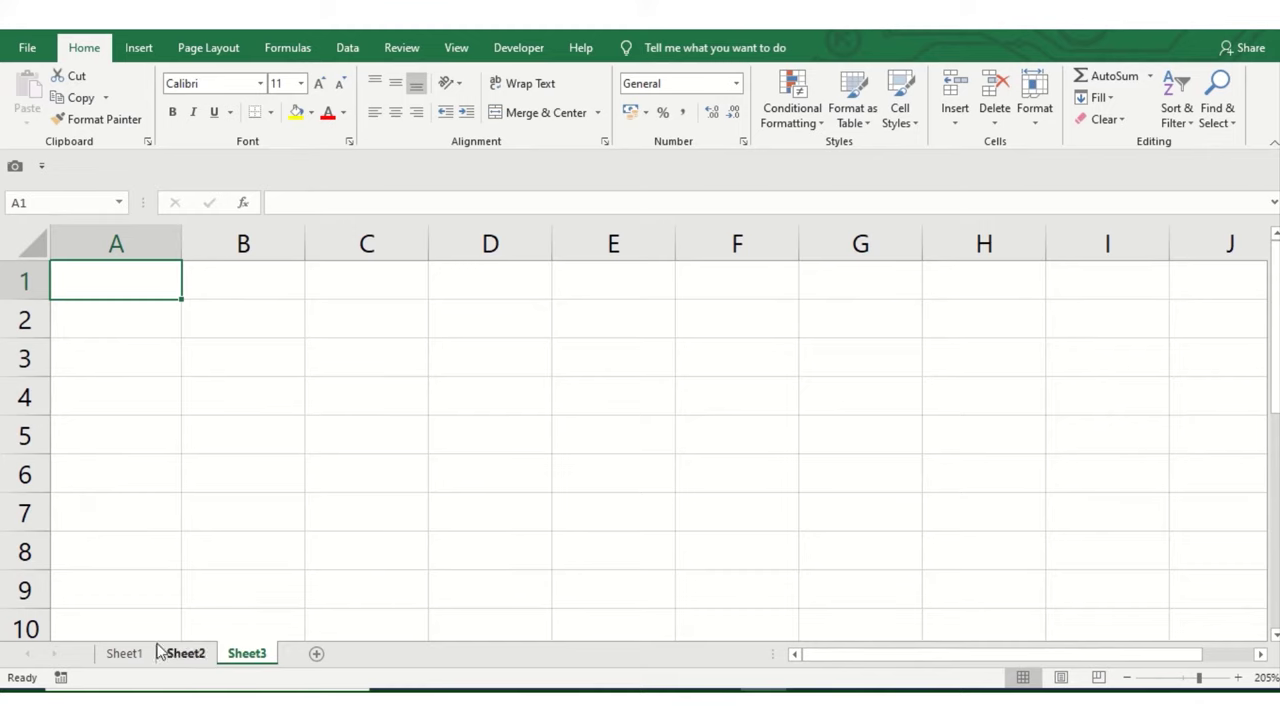
{"action": "left_click", "coordinate": [20, 686]}
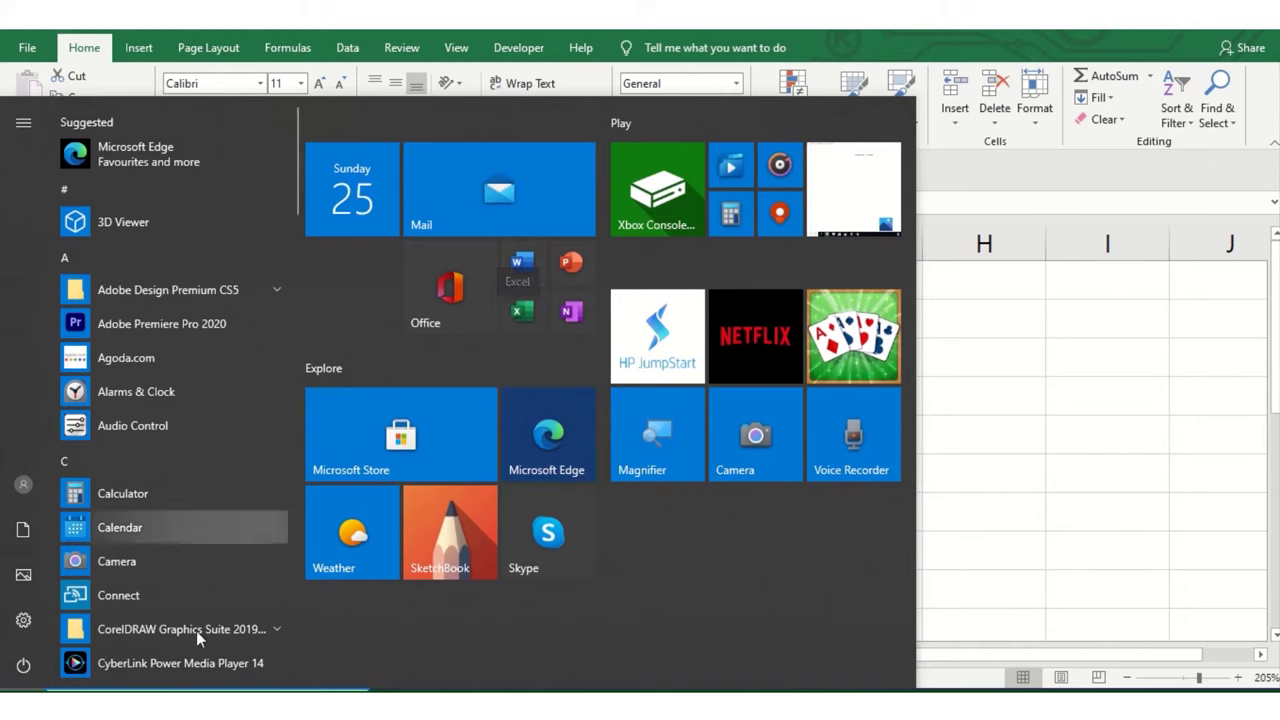
{"action": "left_click", "coordinate": [196, 690]}
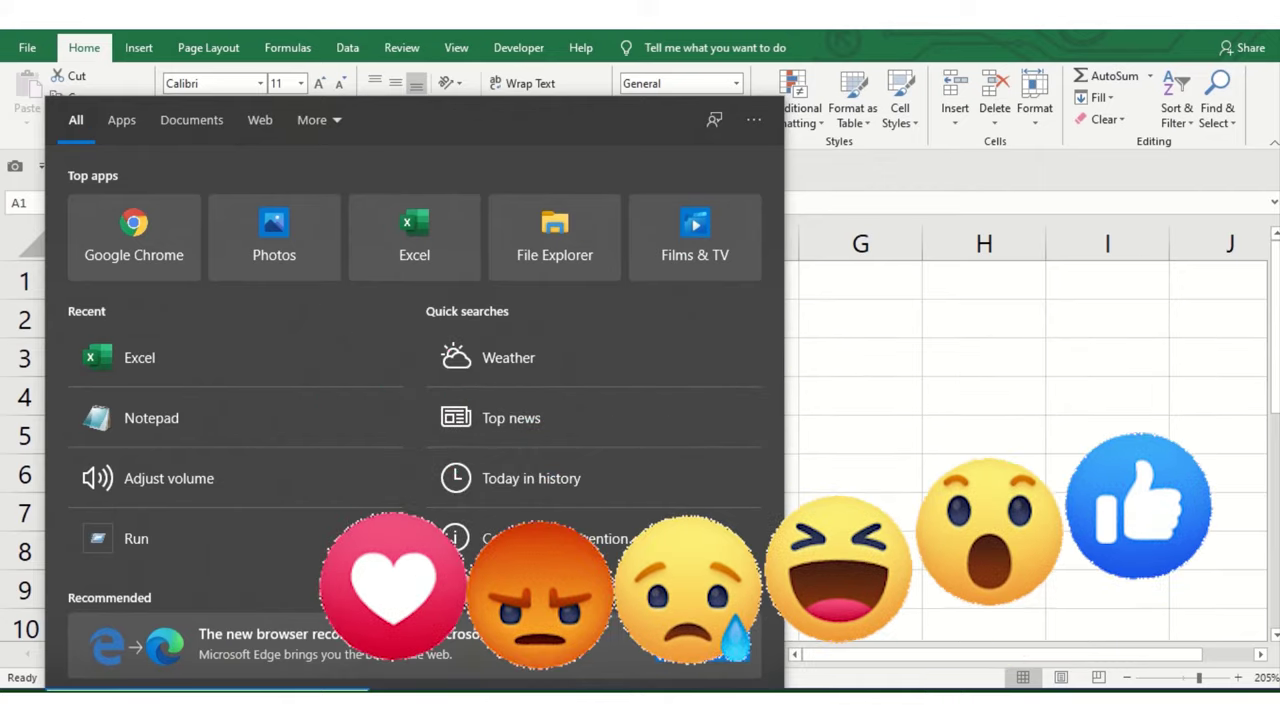
{"action": "type", "text": "exc"}
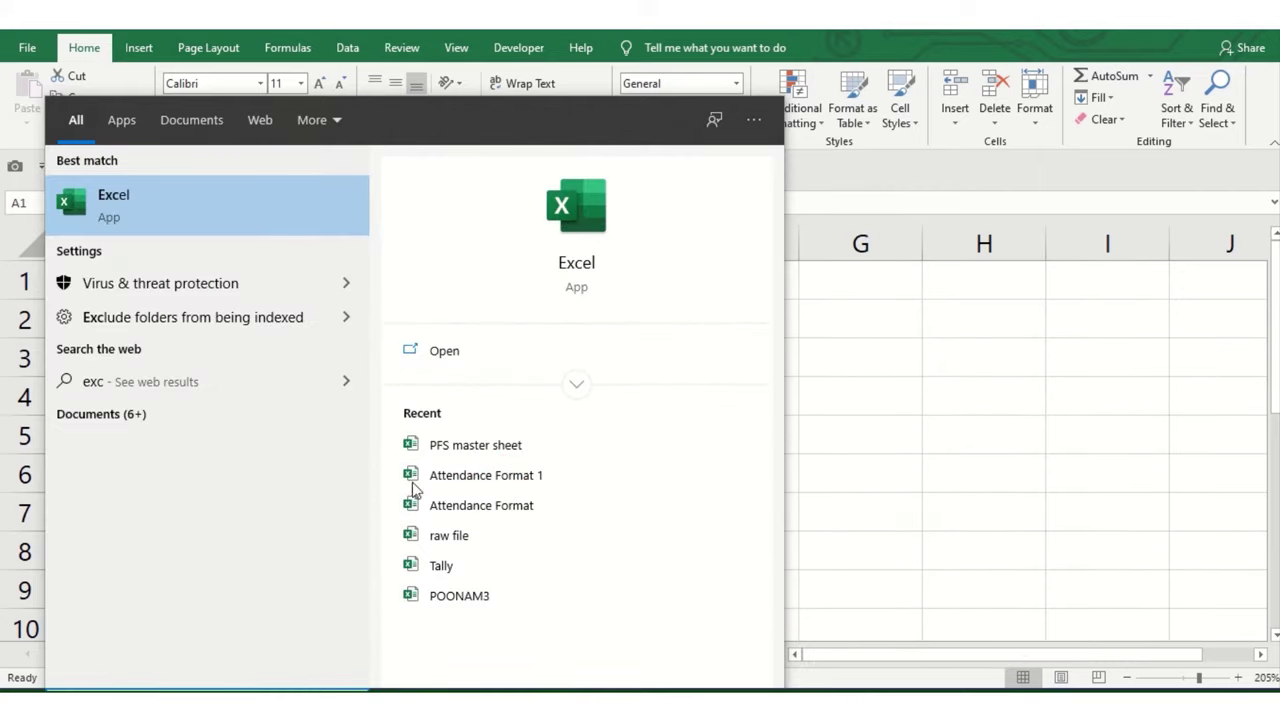
{"action": "right_click", "coordinate": [195, 186]}
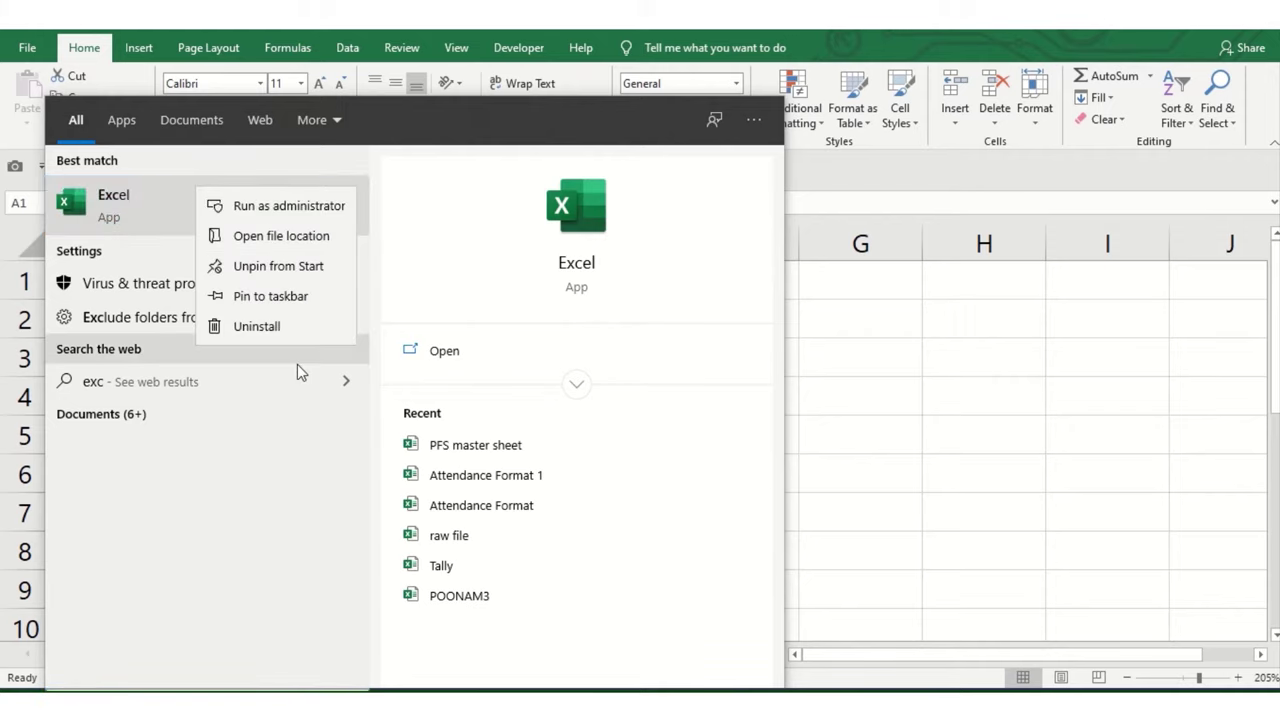
{"action": "left_click", "coordinate": [975, 385]}
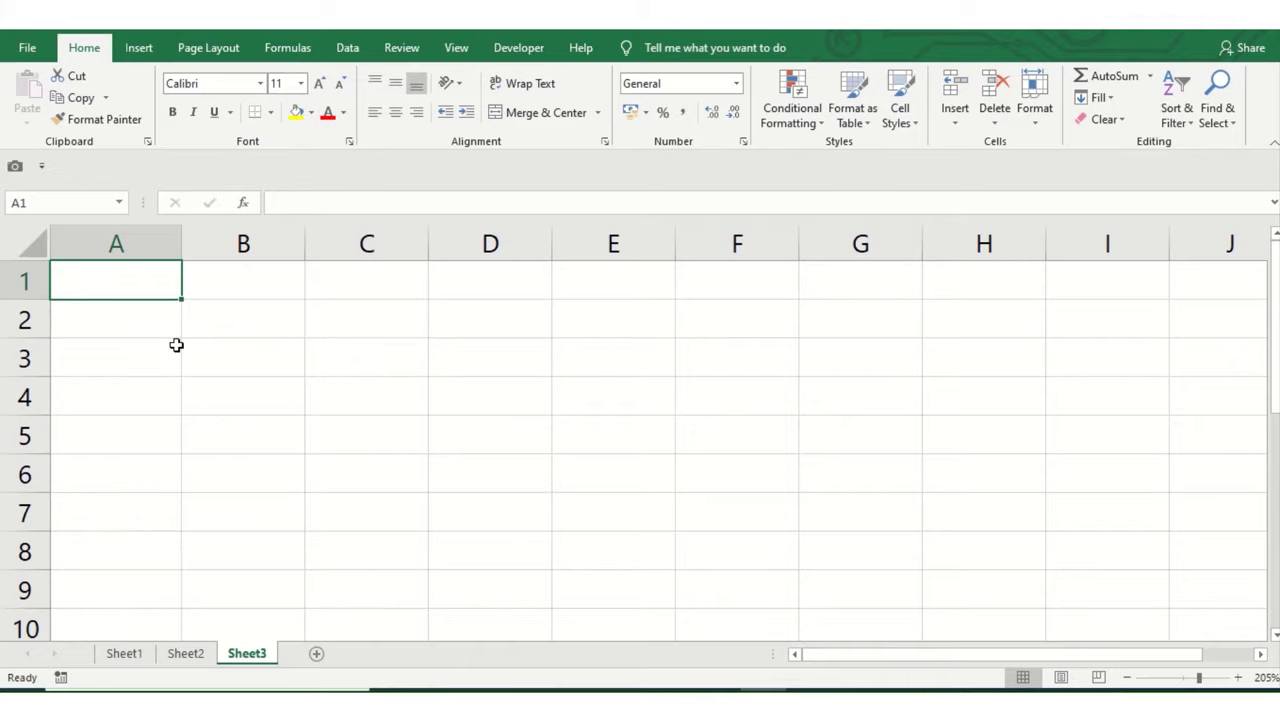
Create 'New Microsoft Excel Worksheet' on the desktop with its default name and open it in Excel.
{"action": "key", "text": "super+d"}
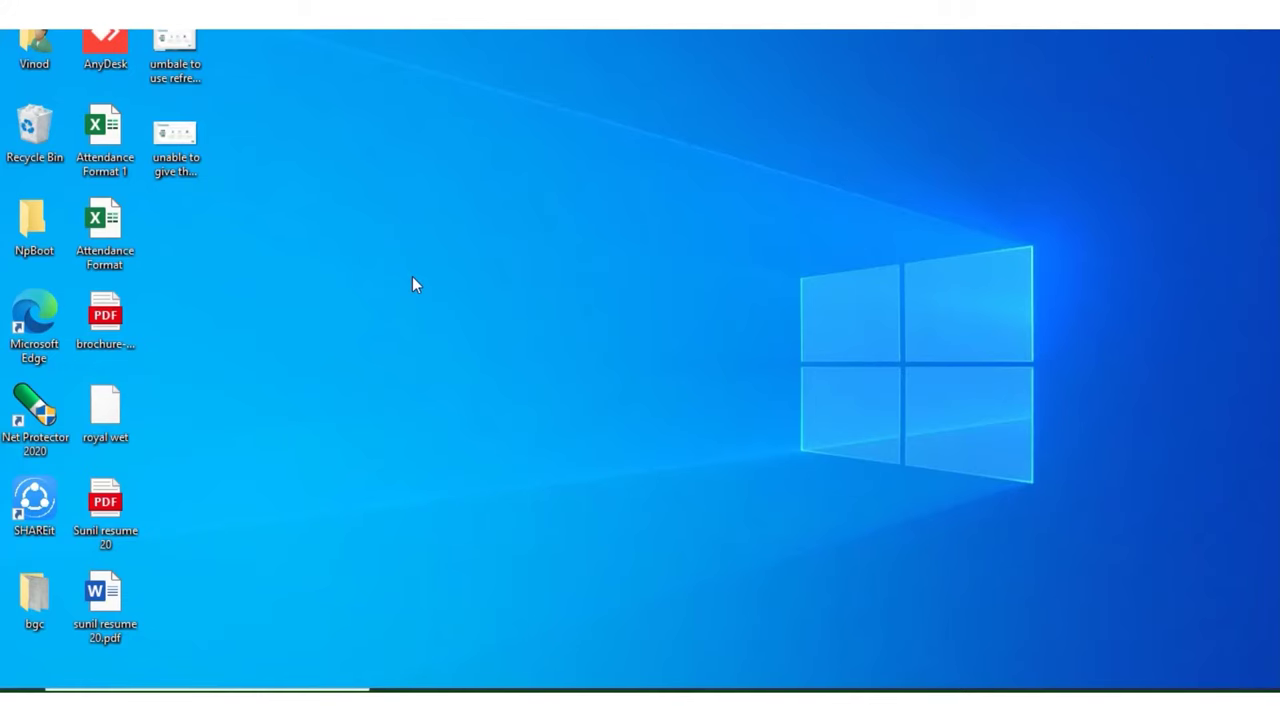
{"action": "right_click", "coordinate": [412, 278]}
{"action": "mouse_move", "coordinate": [508, 457]}
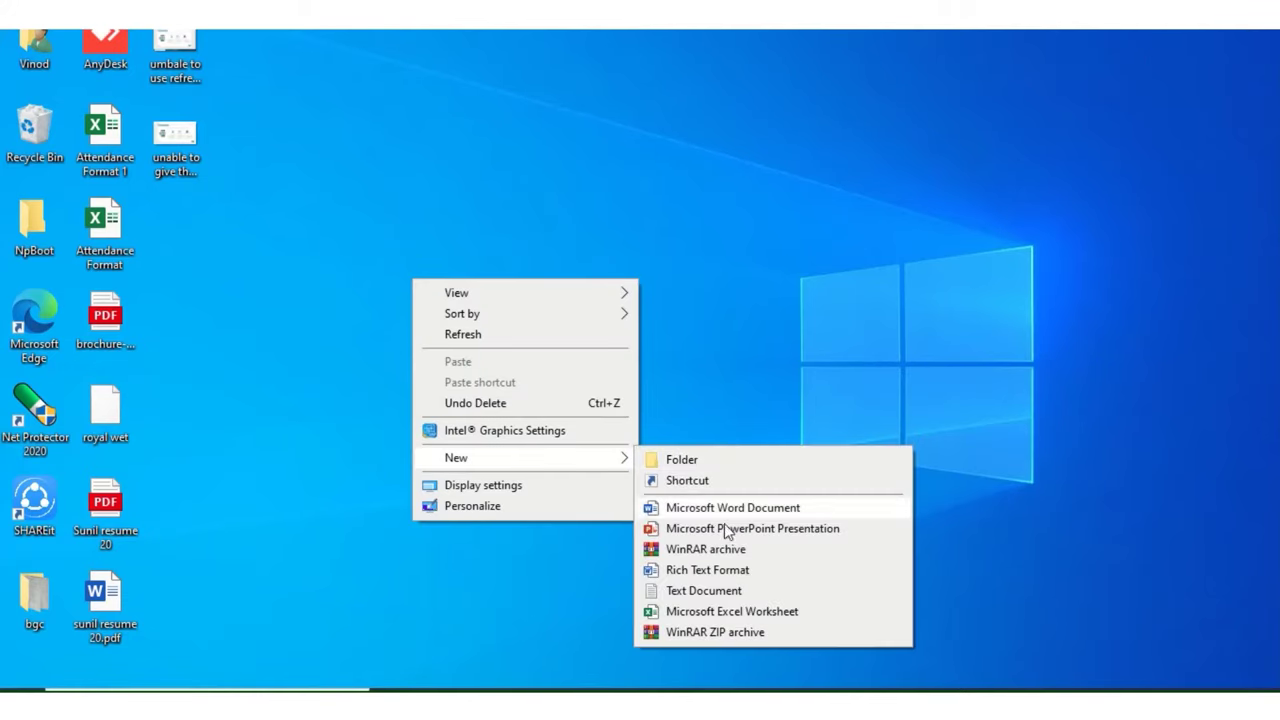
{"action": "left_click", "coordinate": [692, 612]}
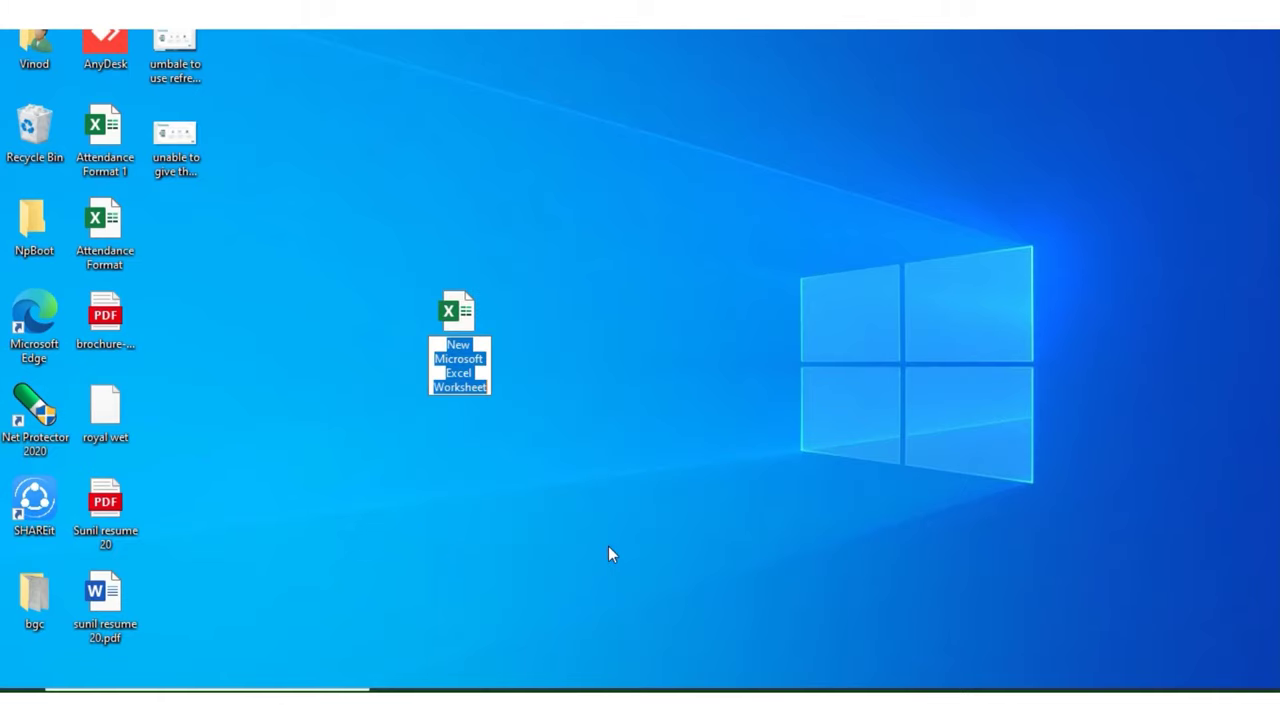
{"action": "key", "text": "Return"}
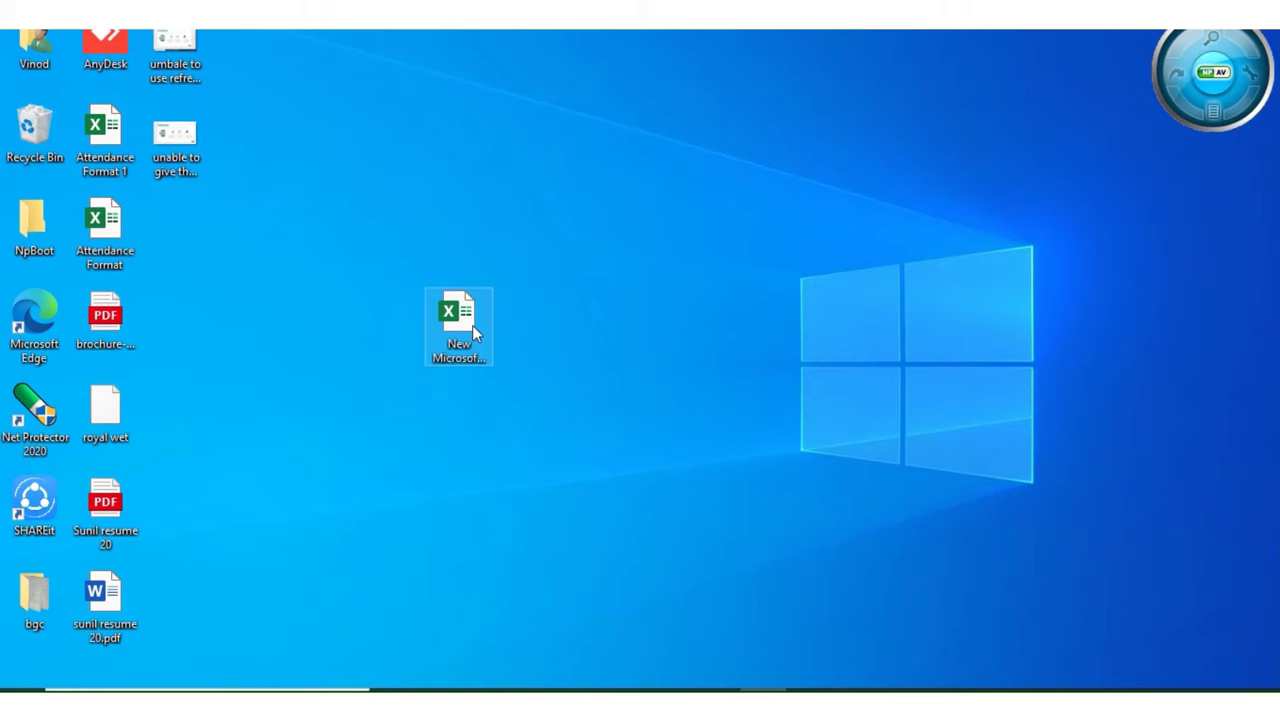
{"action": "double_click", "coordinate": [472, 325]}
Select cell E6, then cell A1, in the empty Sheet1.
{"action": "left_click", "coordinate": [276, 344]}
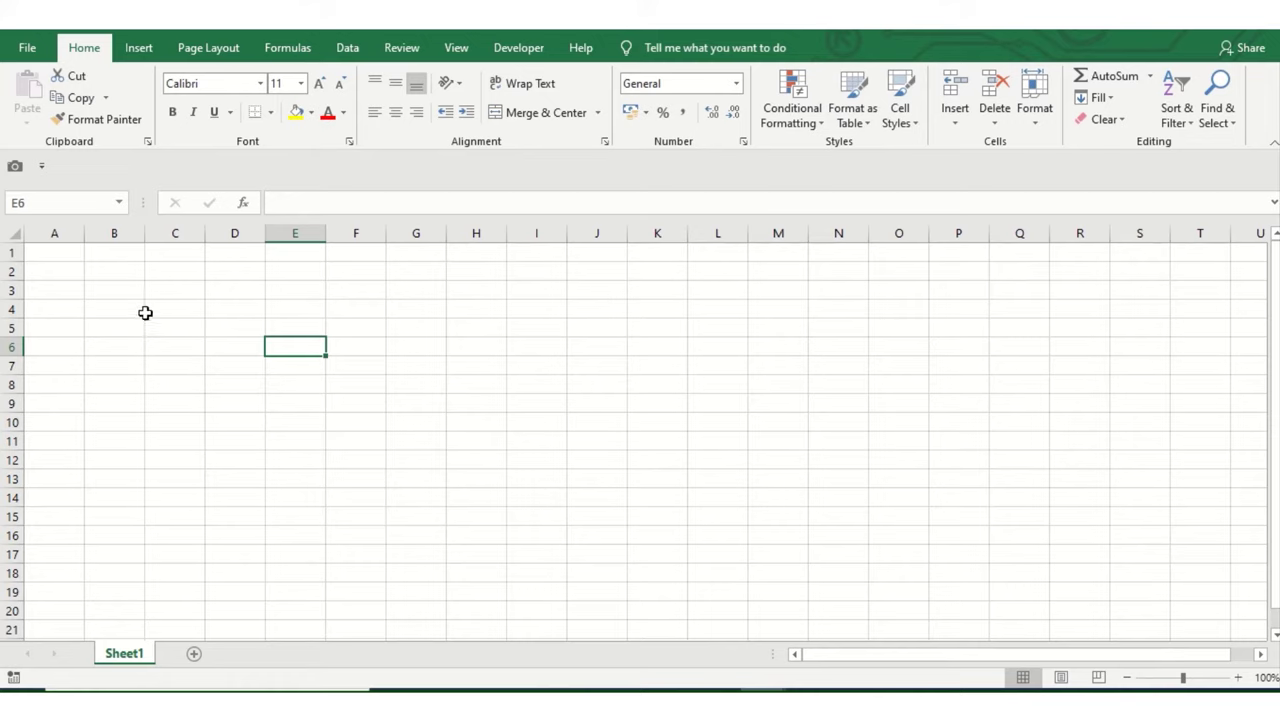
{"action": "left_click", "coordinate": [68, 260]}
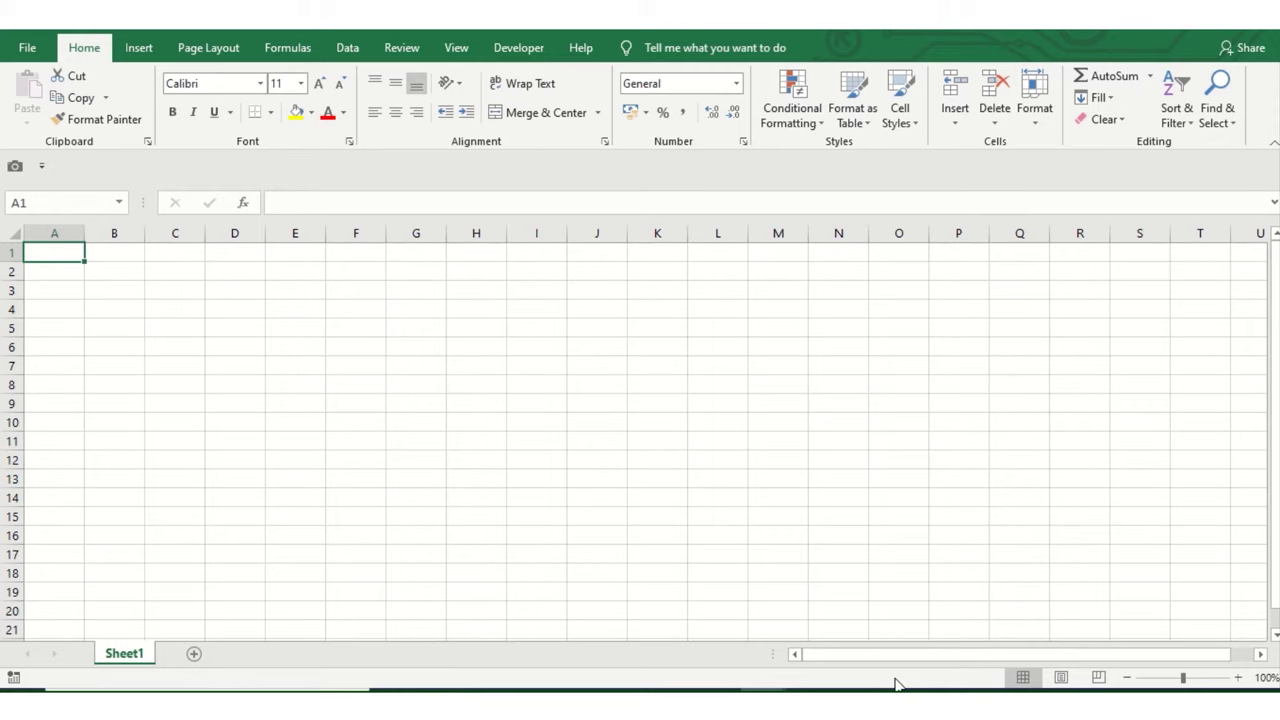
Zoom the empty Sheet1 in to 205%, briefly checking the status bar options.
{"action": "mouse_move", "coordinate": [1184, 680]}
{"action": "left_mouse_down"}
{"action": "mouse_move", "coordinate": [1221, 680]}
{"action": "mouse_move", "coordinate": [1162, 680]}
{"action": "left_mouse_up"}
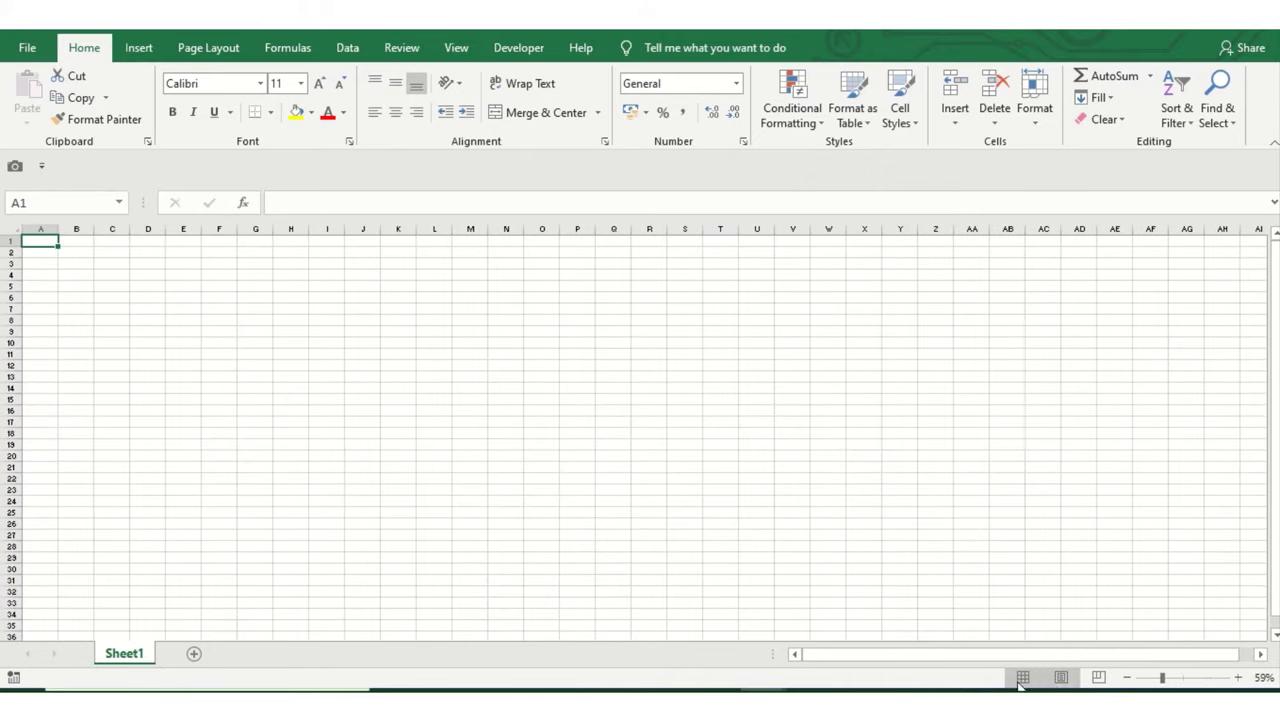
{"action": "right_click", "coordinate": [783, 684]}
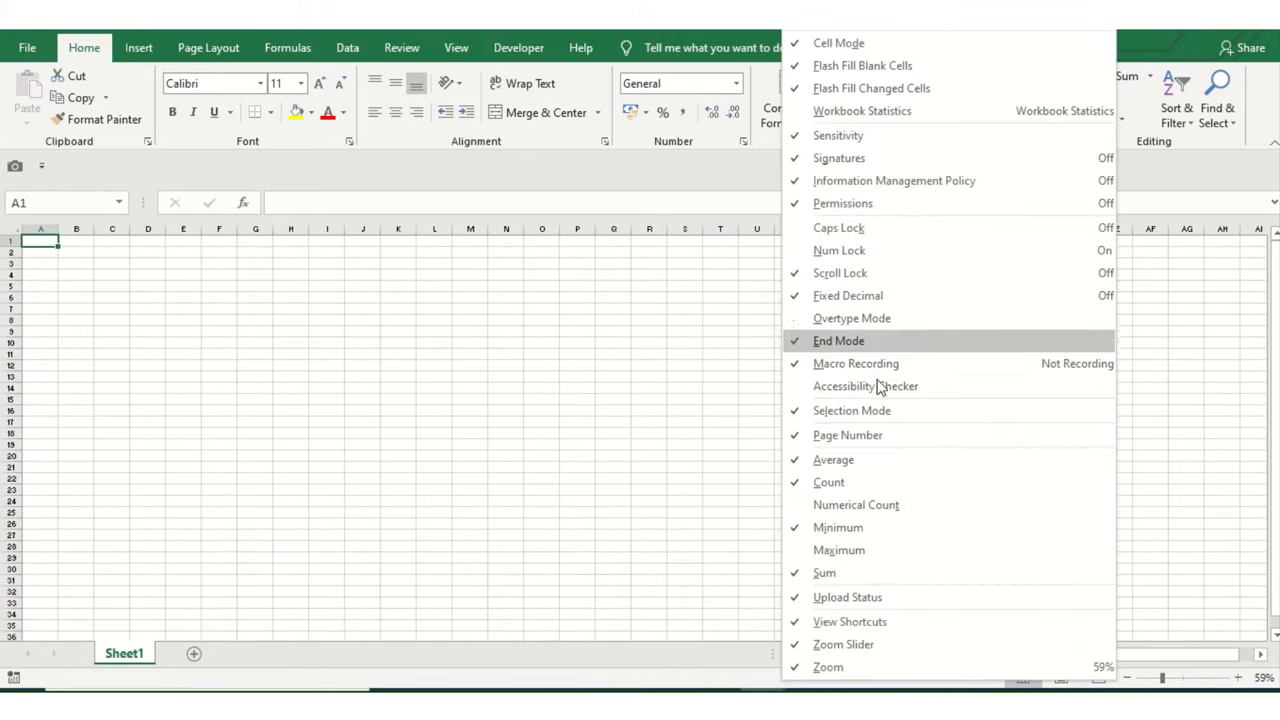
{"action": "key", "text": "Escape"}
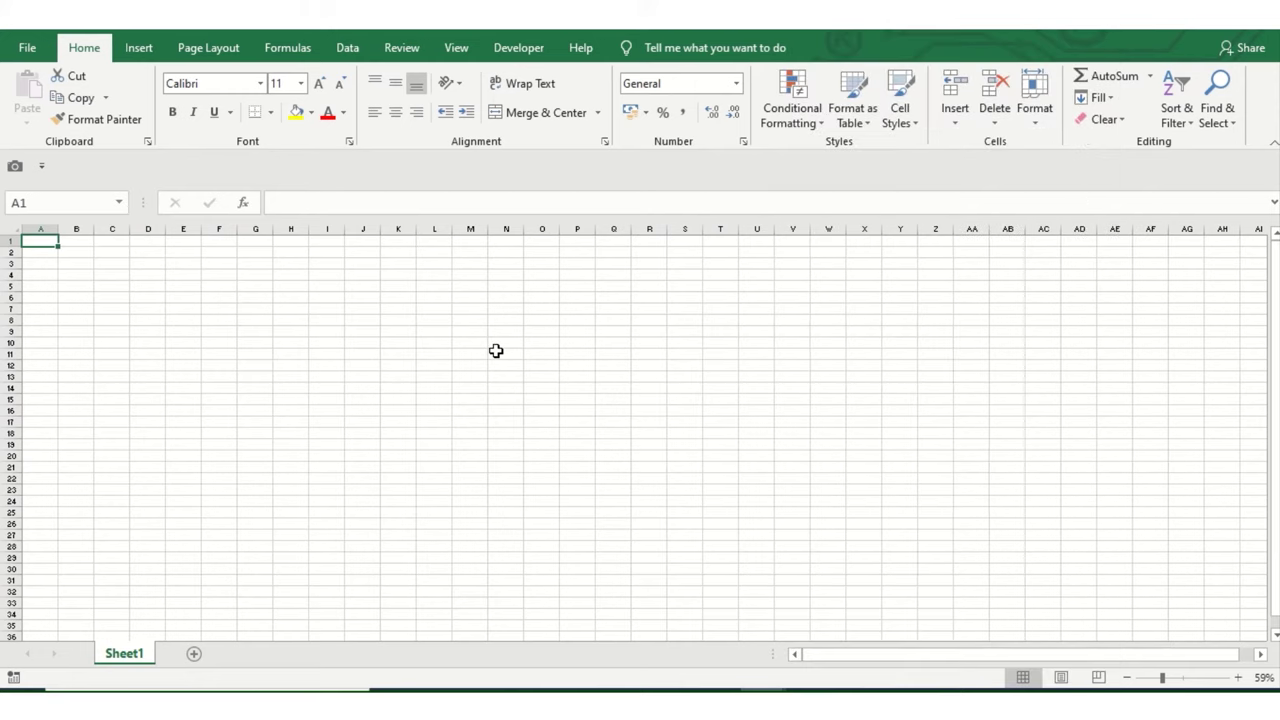
{"action": "scroll", "coordinate": [177, 326], "scroll_direction": "up", "scroll_amount": 2}
{"action": "scroll", "coordinate": [177, 335], "scroll_direction": "up", "scroll_amount": 6}
Enter 89 in C3 and 9 in C4, then select both cells.
{"action": "scroll", "coordinate": [260, 345], "scroll_direction": "up", "scroll_amount": 2}
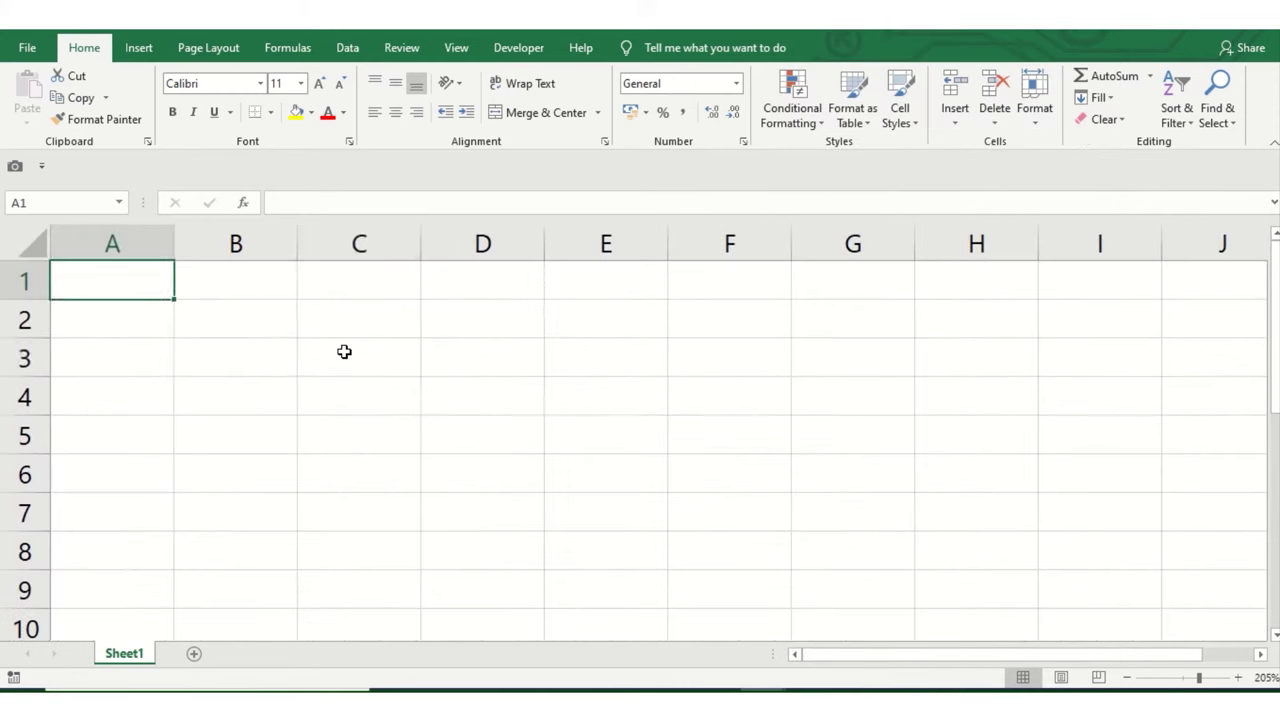
{"action": "left_click", "coordinate": [343, 352]}
{"action": "type", "text": "89"}
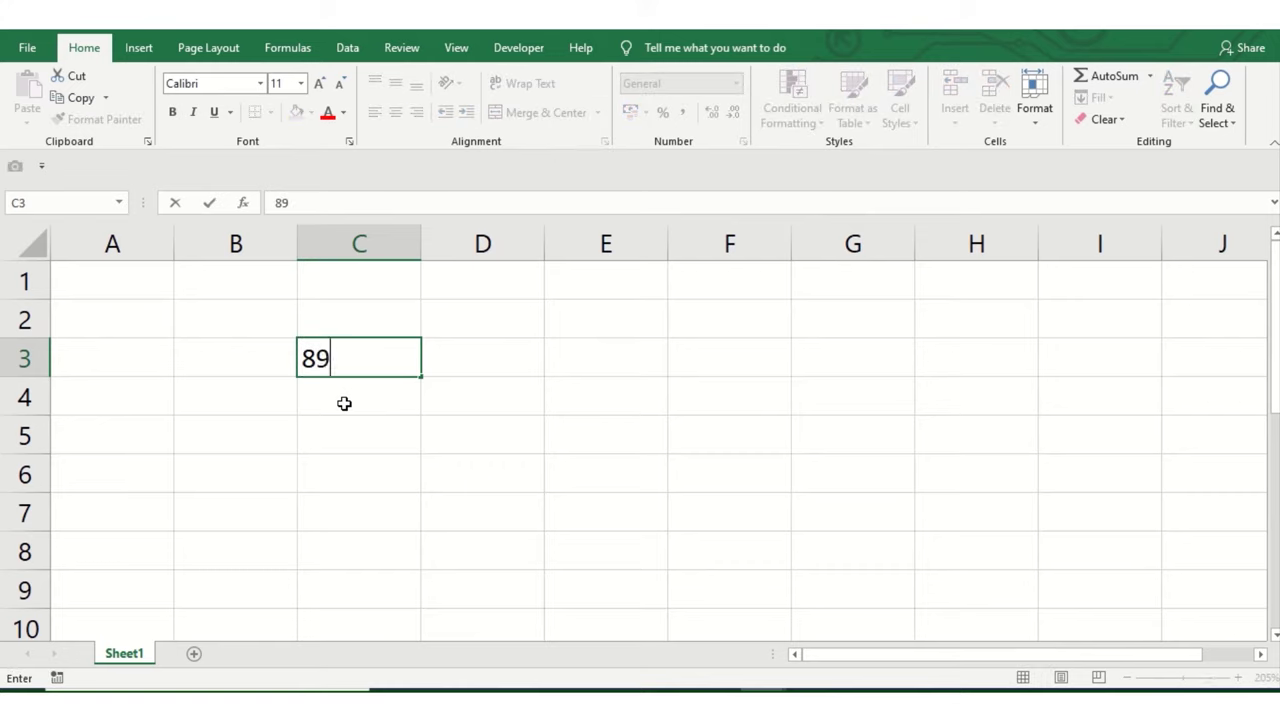
{"action": "key", "text": "Return"}
{"action": "type", "text": "09"}
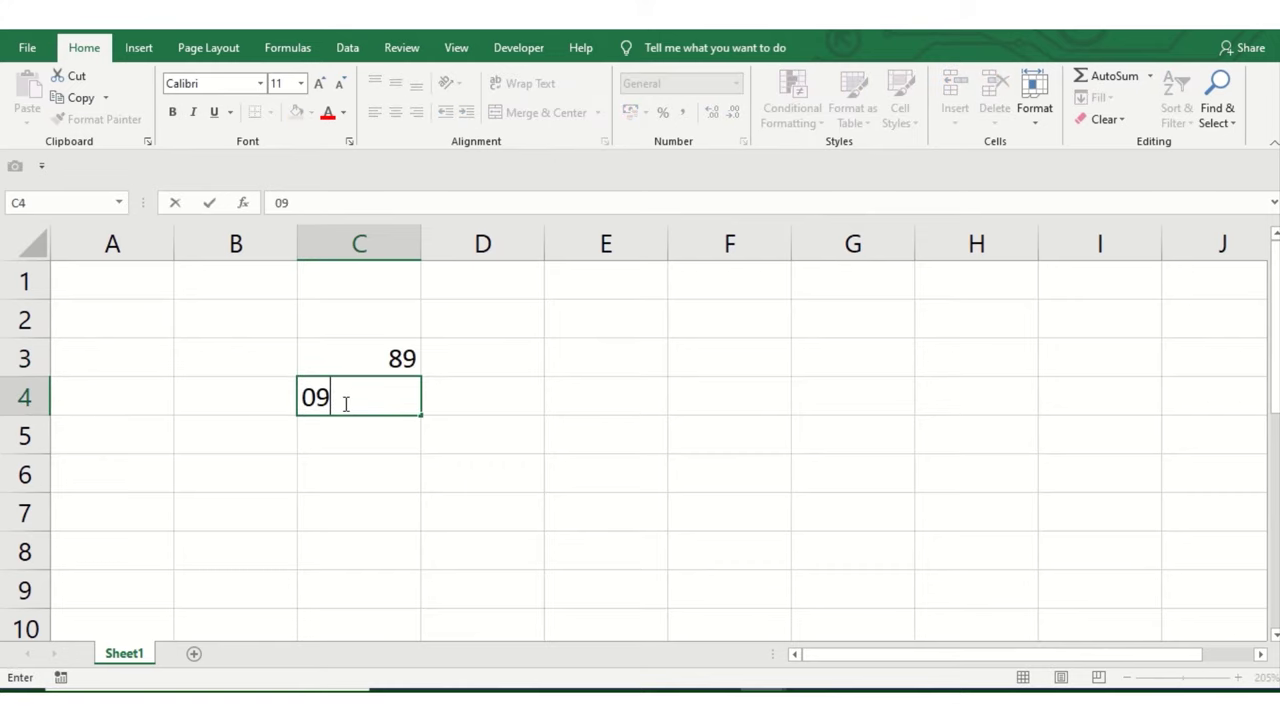
{"action": "key", "text": "Return"}
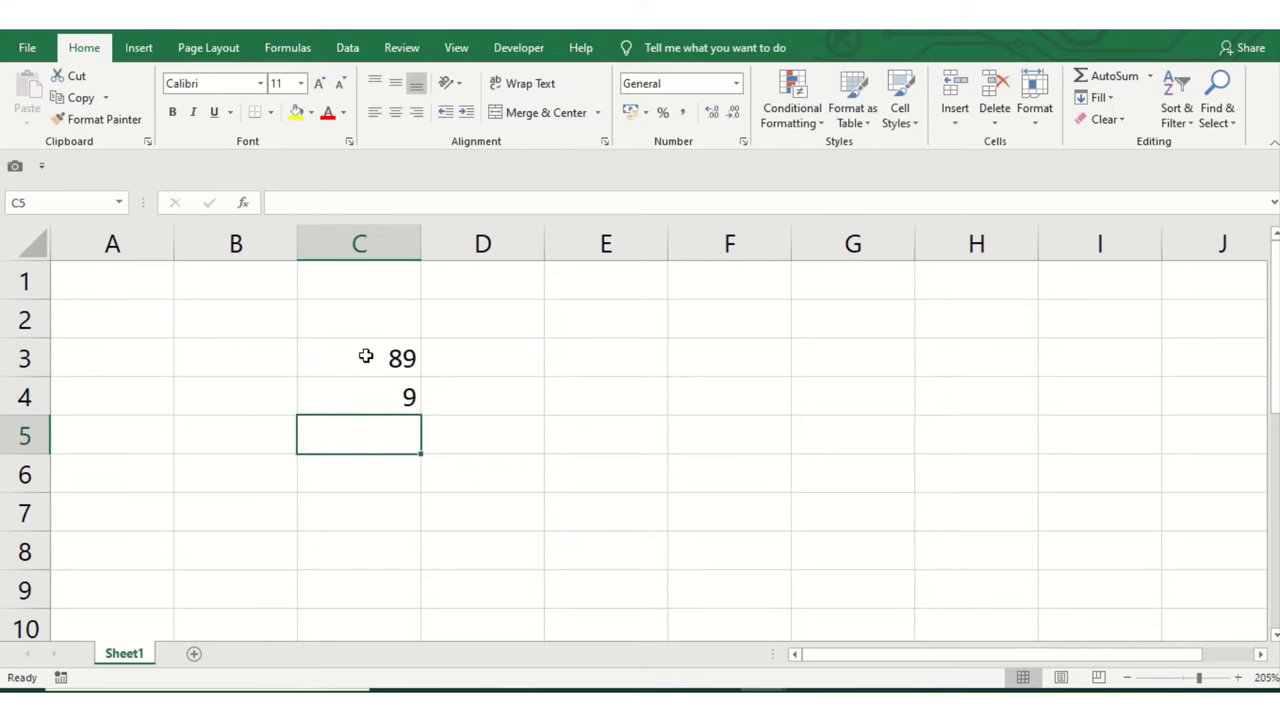
{"action": "left_click_drag", "start_coordinate": [366, 356], "coordinate": [377, 400]}
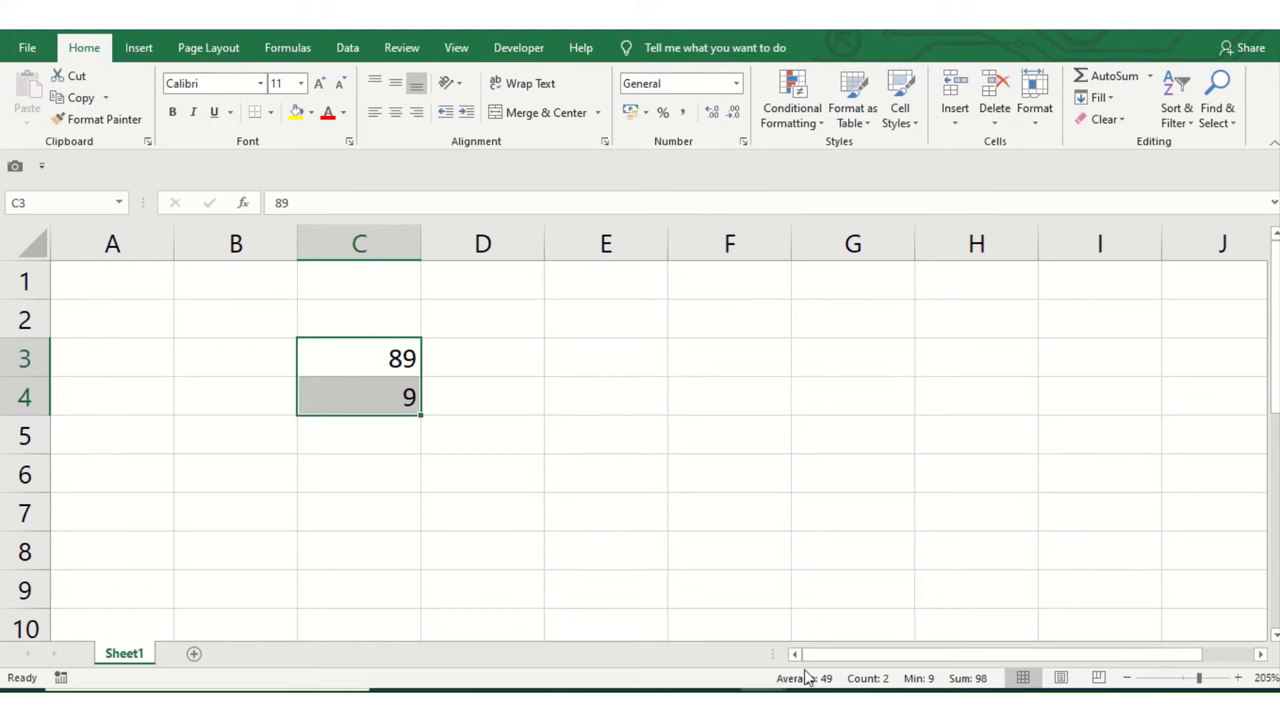
Set the status bar to show Average, Count, Min and Sum, toggling Average off and on.
{"action": "right_click", "coordinate": [759, 681]}
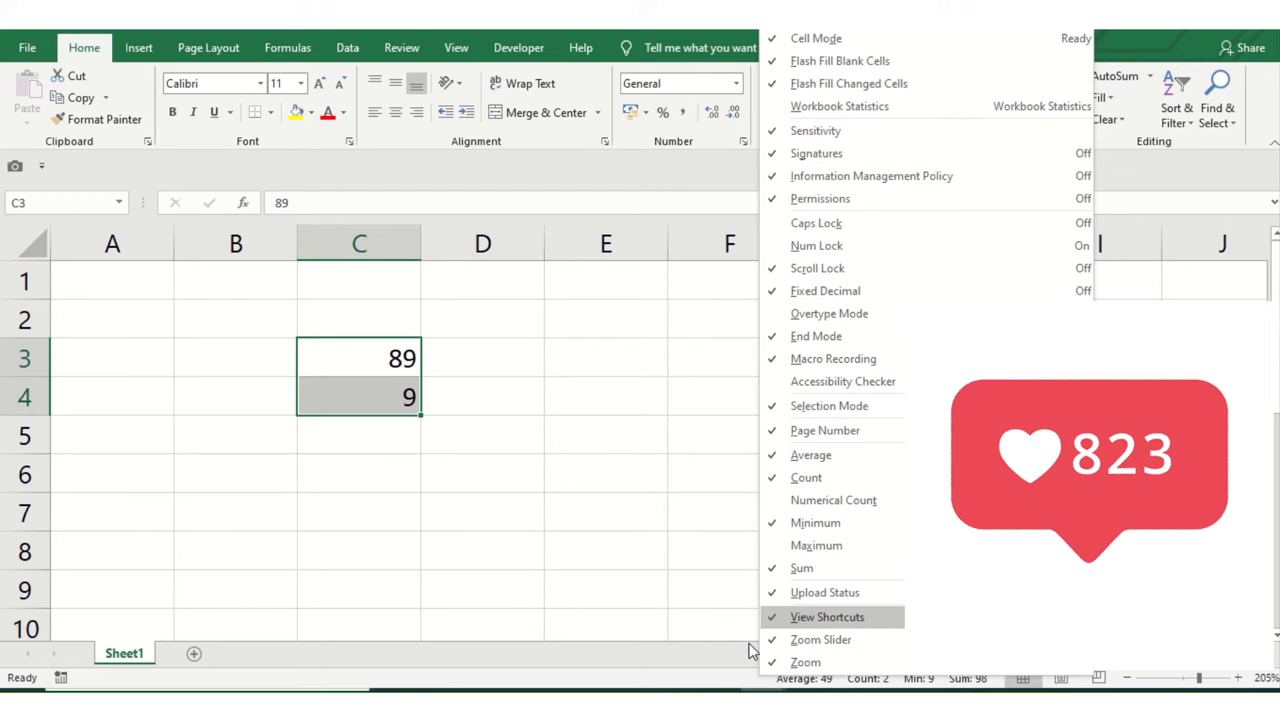
{"action": "key", "text": "Escape"}
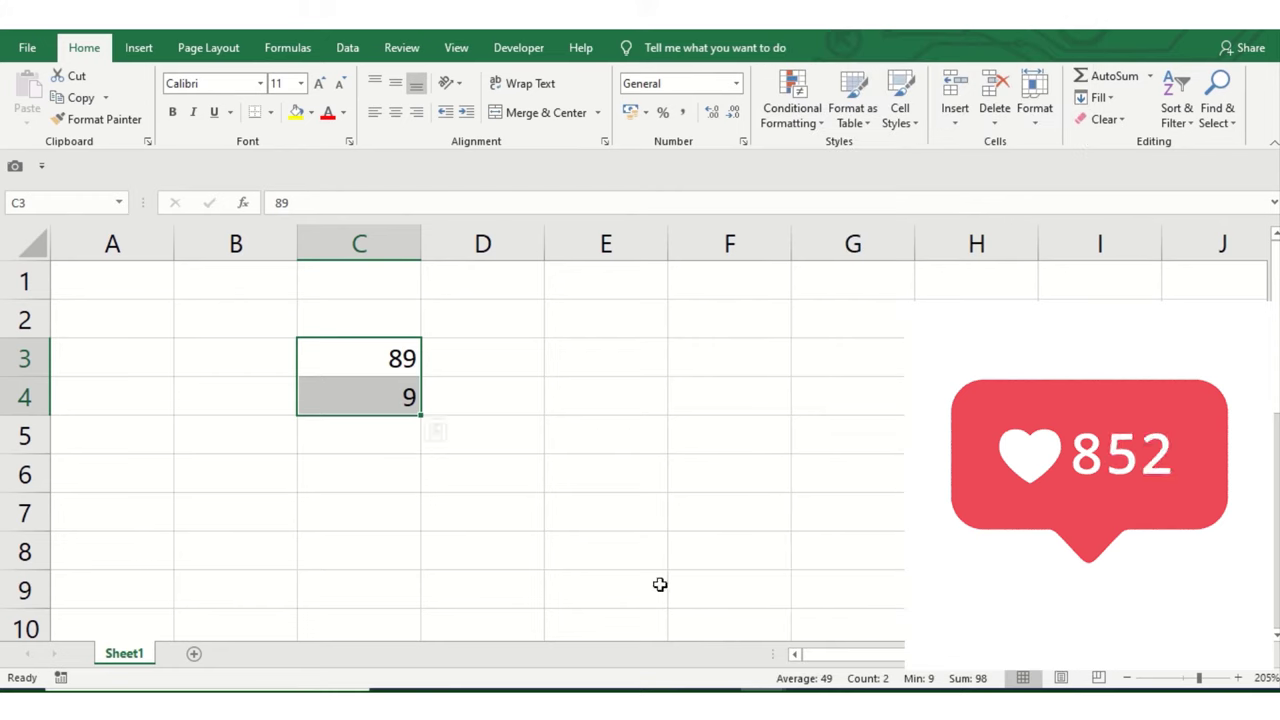
{"action": "right_click", "coordinate": [730, 677]}
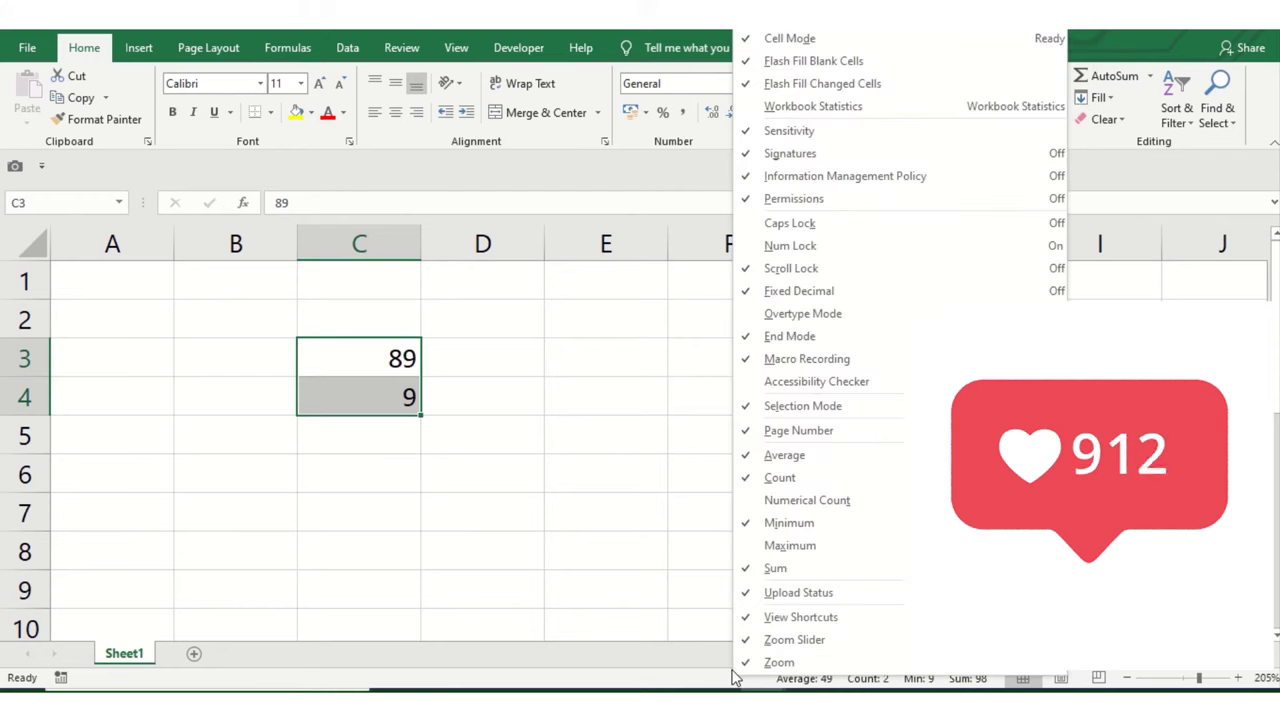
{"action": "left_click", "coordinate": [773, 457]}
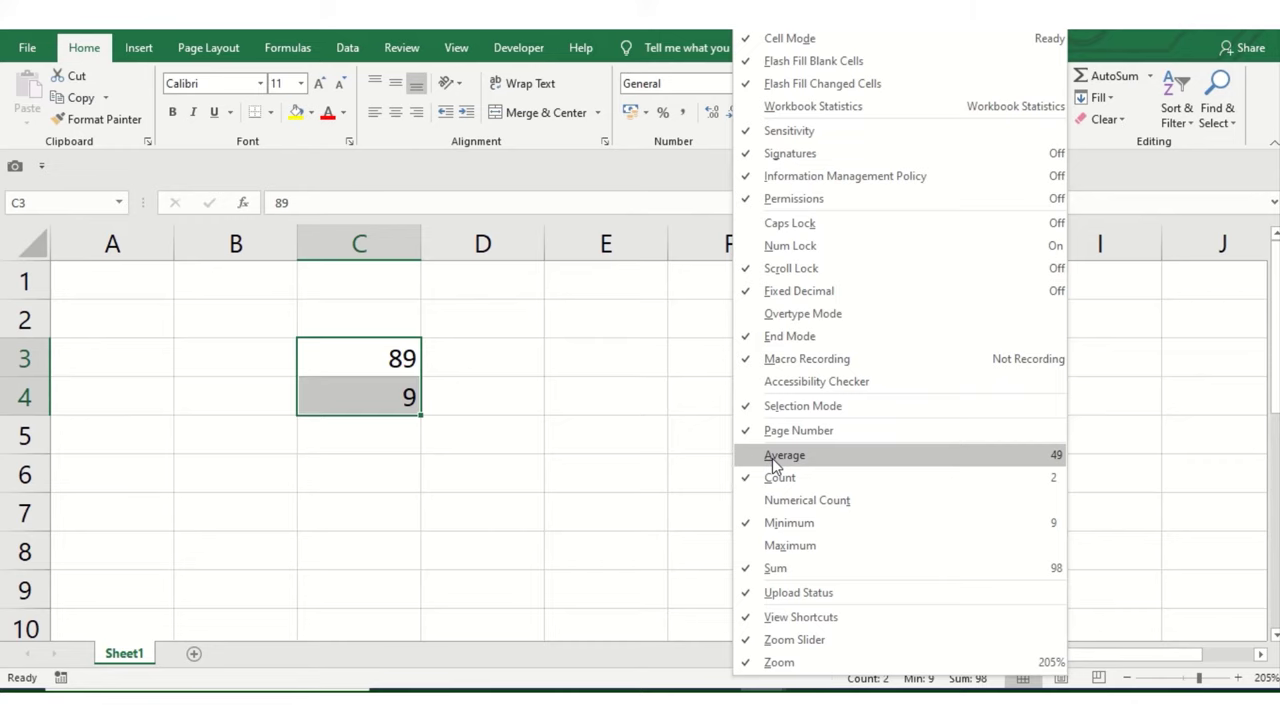
{"action": "left_click", "coordinate": [564, 458]}
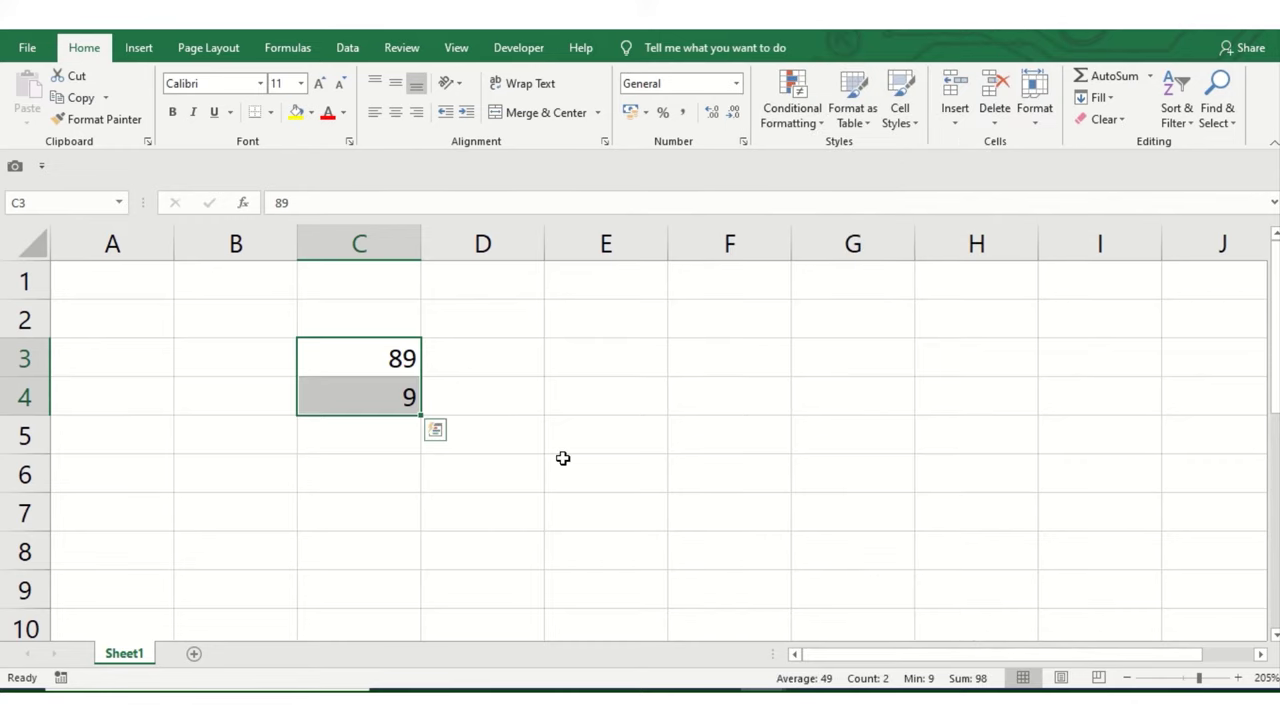
{"action": "left_click", "coordinate": [549, 440]}
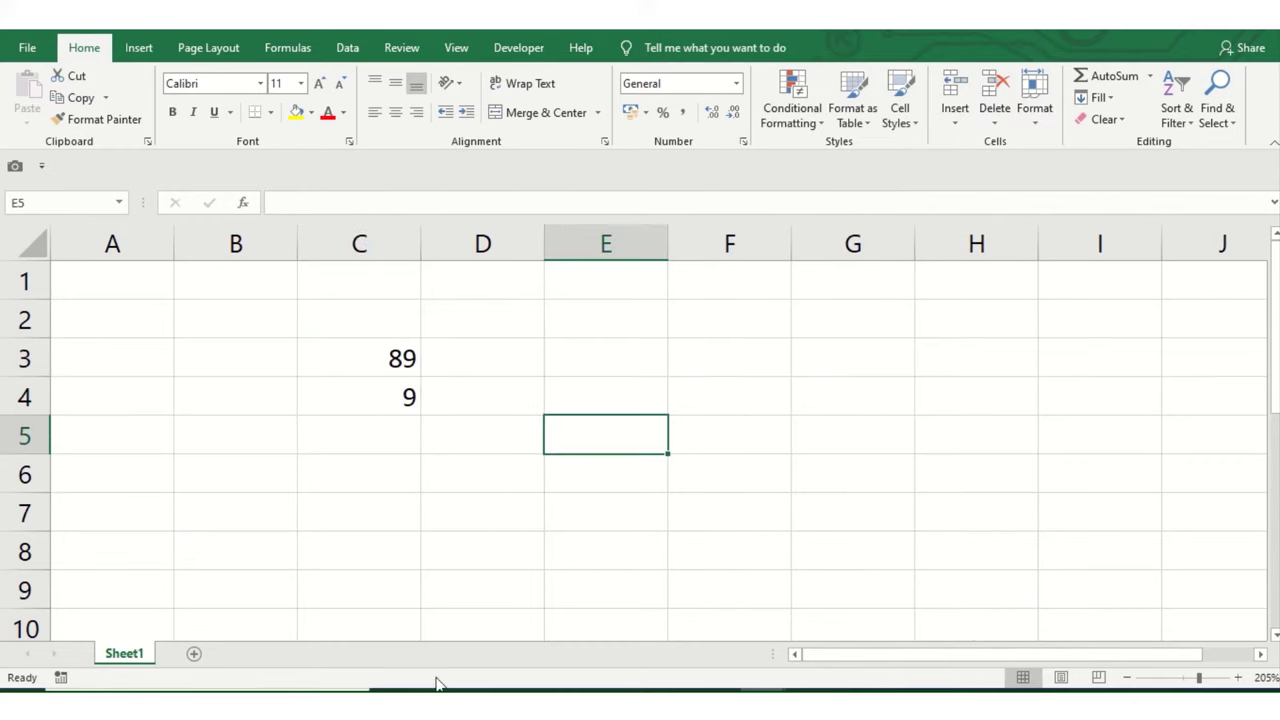
Add Sheet2 through Sheet5, then return to Sheet1 and show its tab options.
{"action": "left_click", "coordinate": [324, 498]}
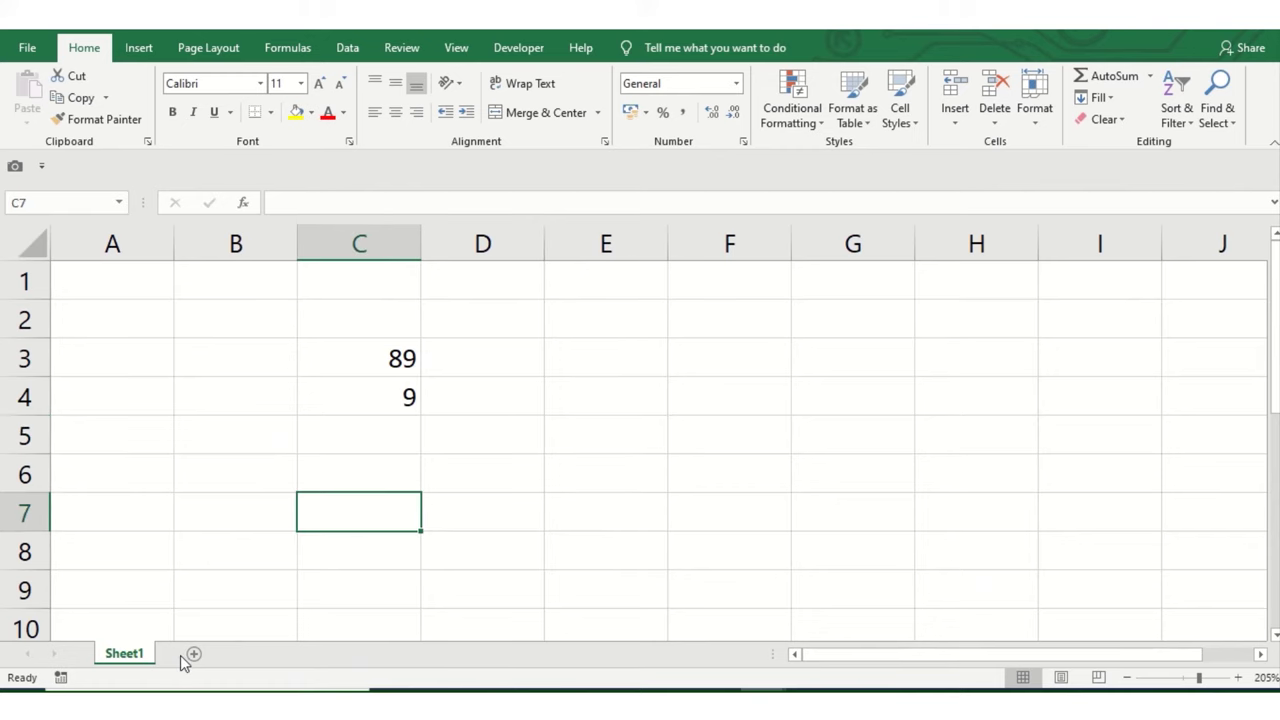
{"action": "left_click", "coordinate": [195, 654]}
{"action": "left_click", "coordinate": [256, 655]}
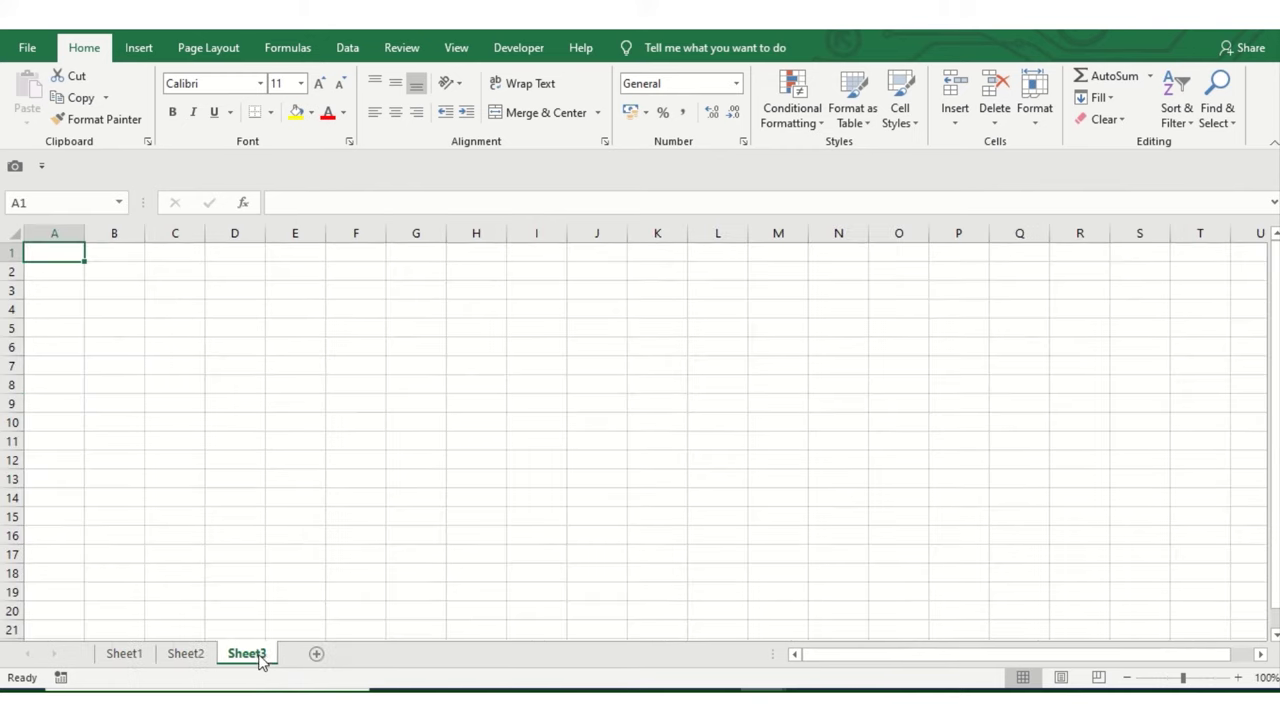
{"action": "left_click", "coordinate": [316, 654]}
{"action": "left_click", "coordinate": [370, 655]}
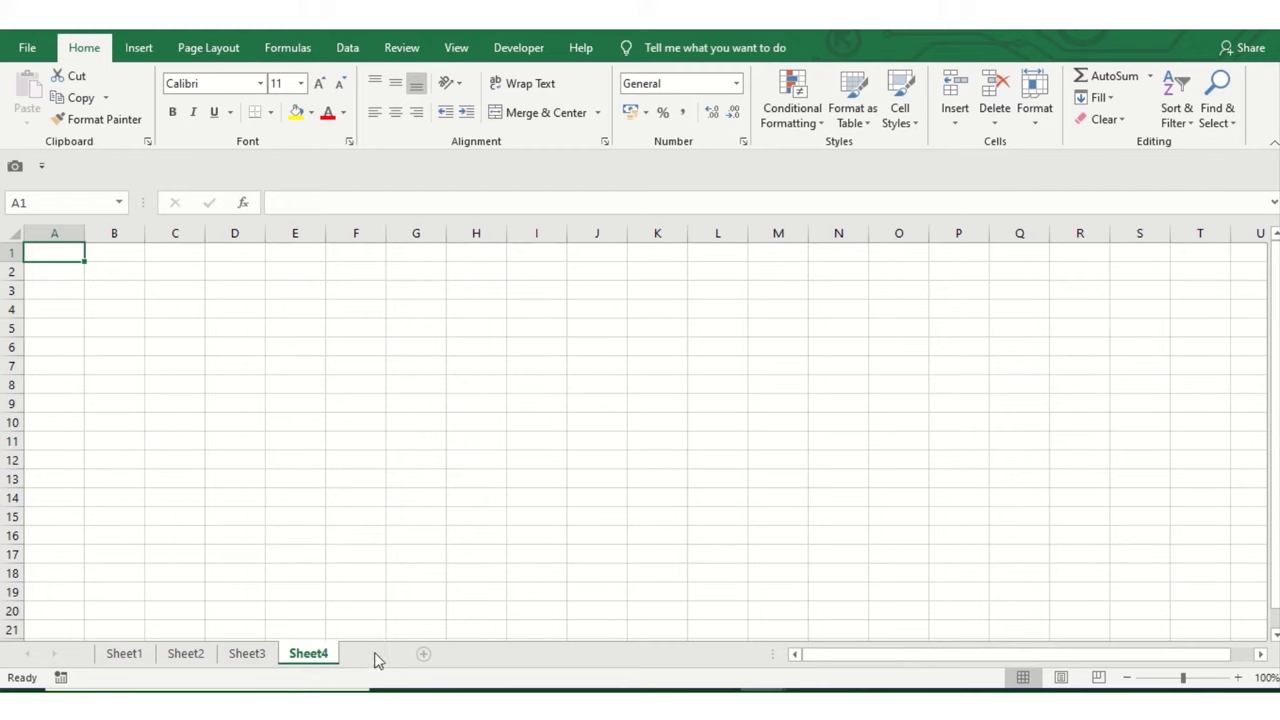
{"action": "left_click", "coordinate": [126, 655]}
{"action": "right_click", "coordinate": [128, 656]}
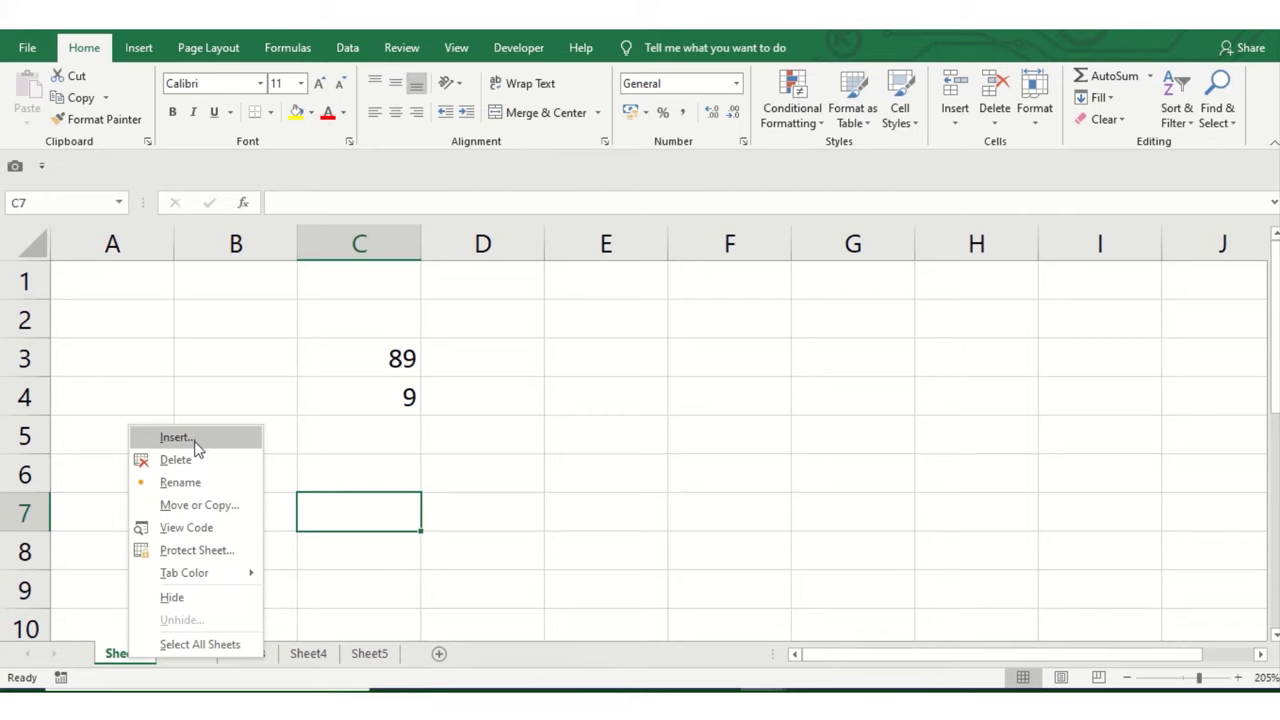
Enter =SUM(C3:C4) in C5 so it shows 98, then check the formula.
{"action": "key", "text": "Escape"}
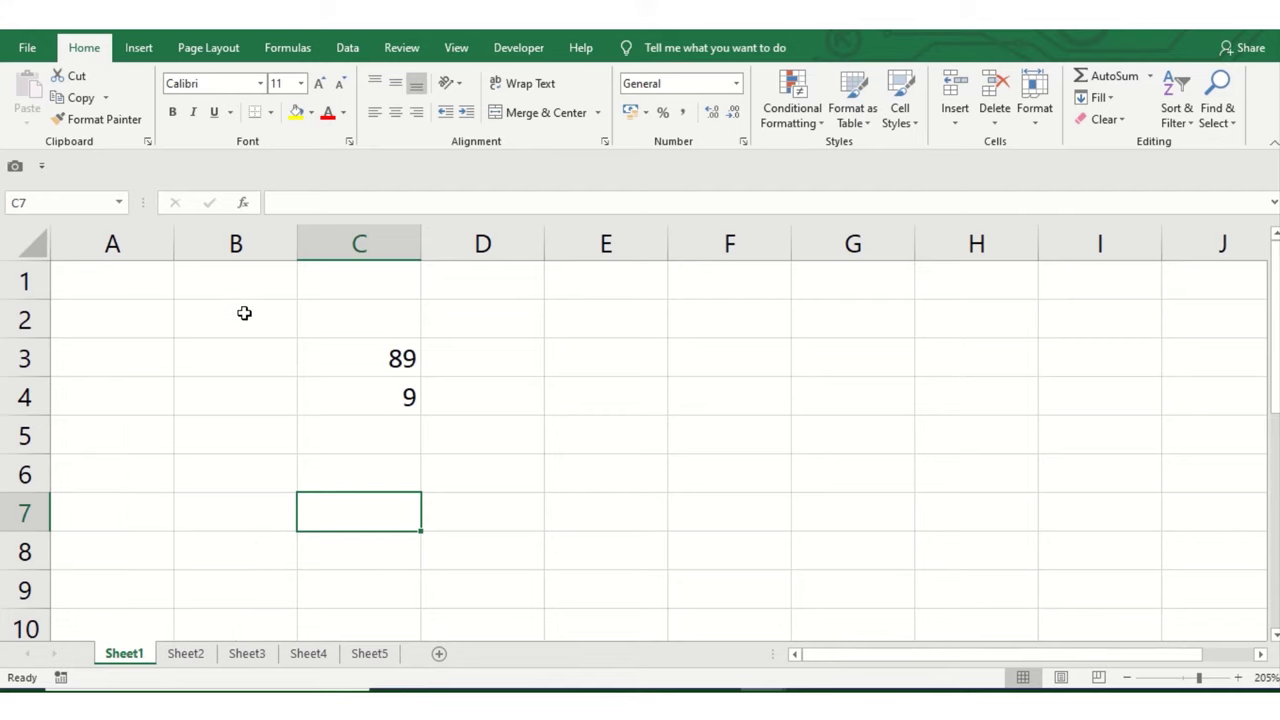
{"action": "left_click_drag", "start_coordinate": [246, 311], "coordinate": [360, 491]}
{"action": "left_click", "coordinate": [413, 467]}
{"action": "left_click", "coordinate": [330, 204]}
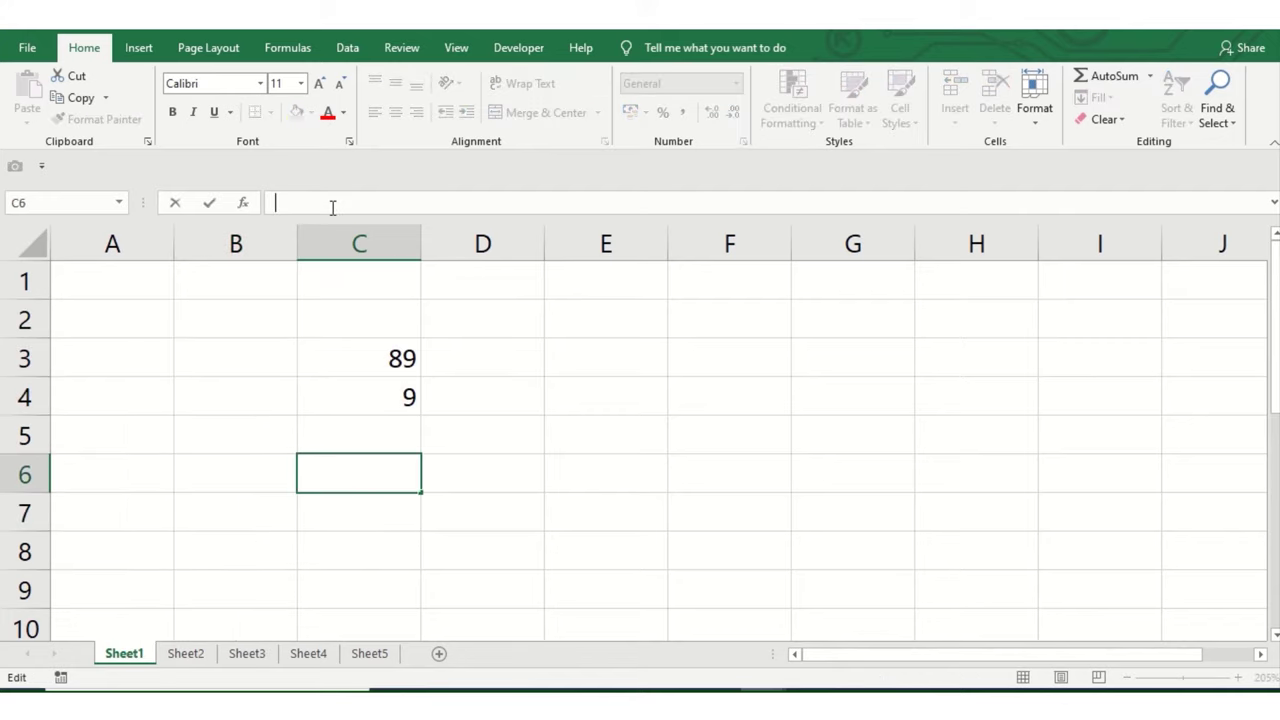
{"action": "left_click", "coordinate": [369, 433]}
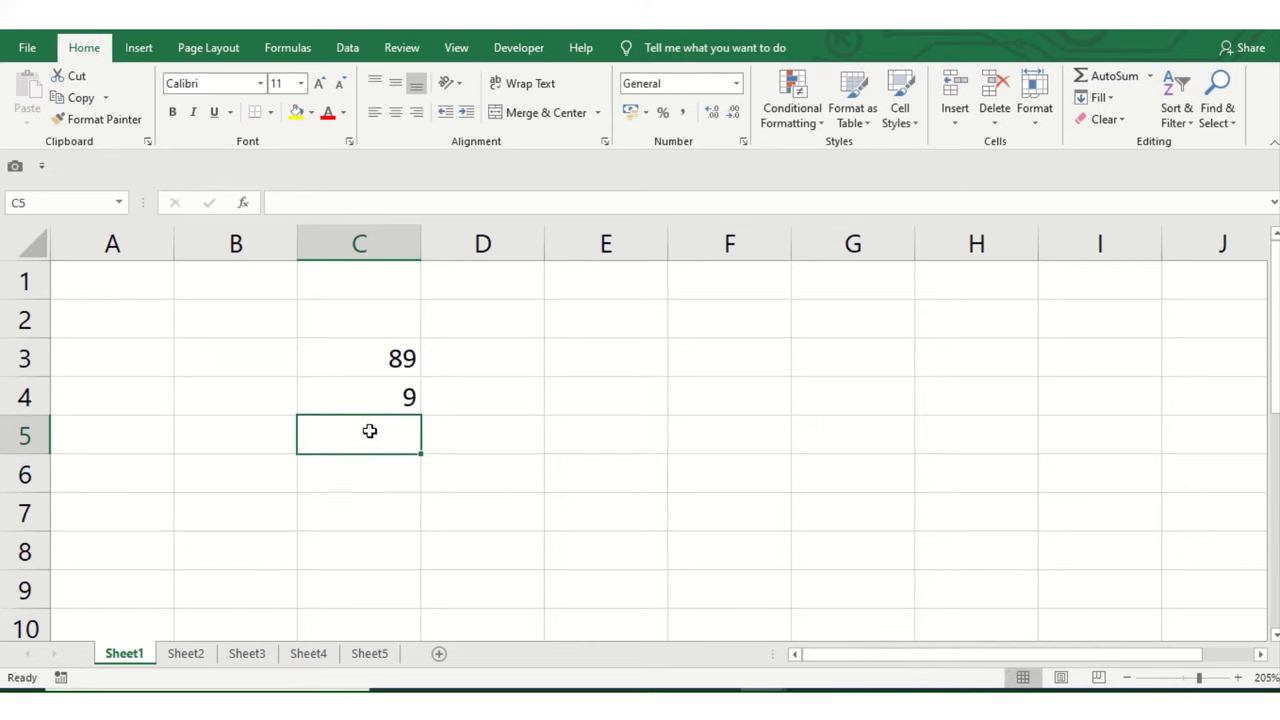
{"action": "type", "text": "="}
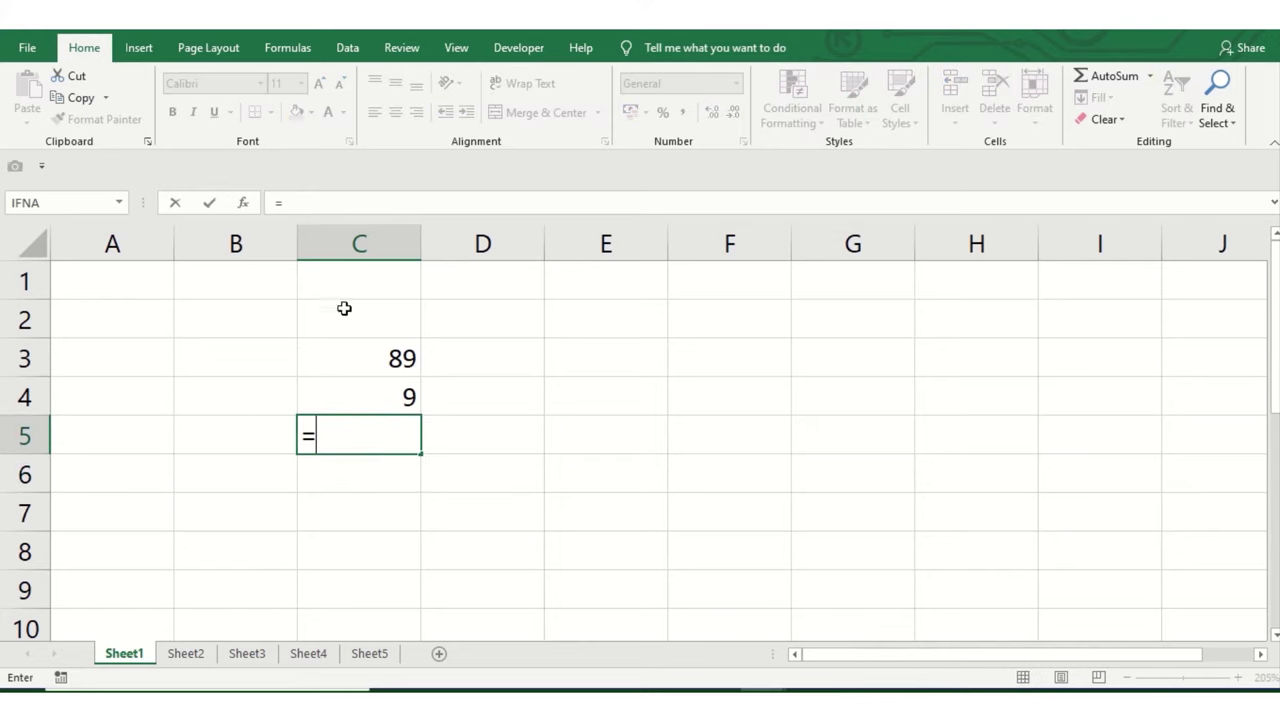
{"action": "left_click", "coordinate": [344, 207]}
{"action": "type", "text": "sum("}
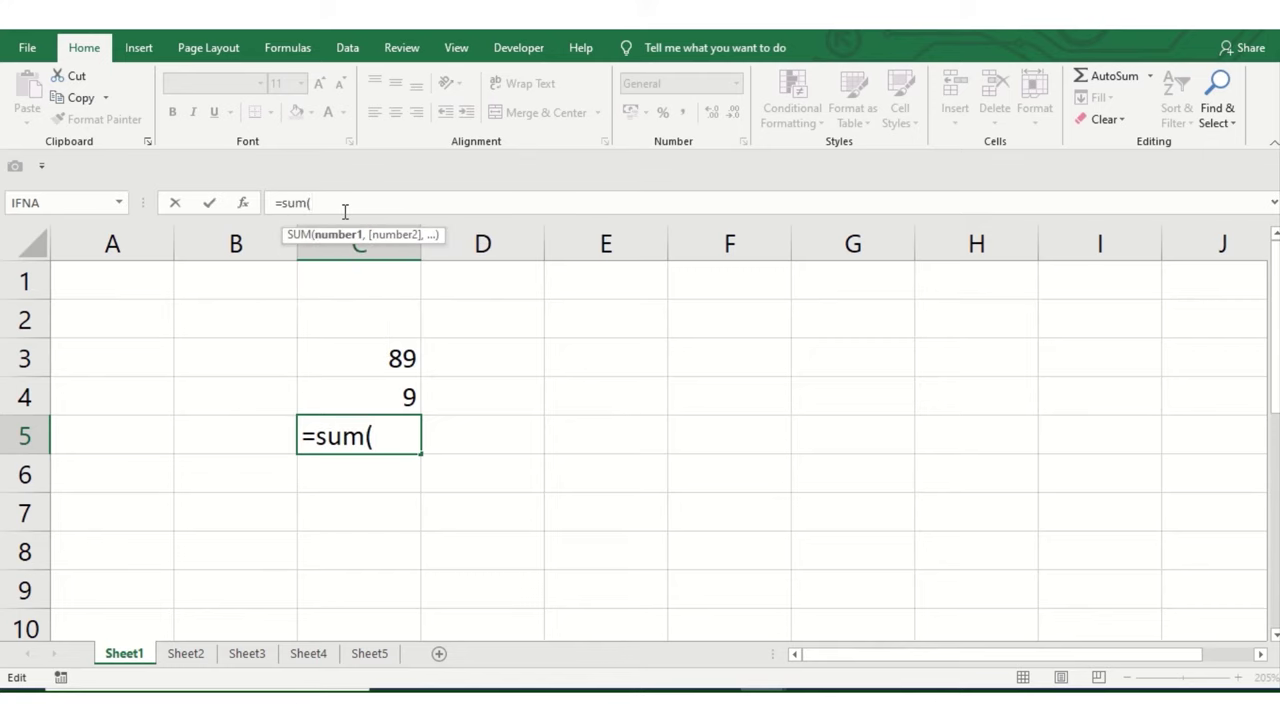
{"action": "left_click_drag", "start_coordinate": [360, 357], "coordinate": [364, 389]}
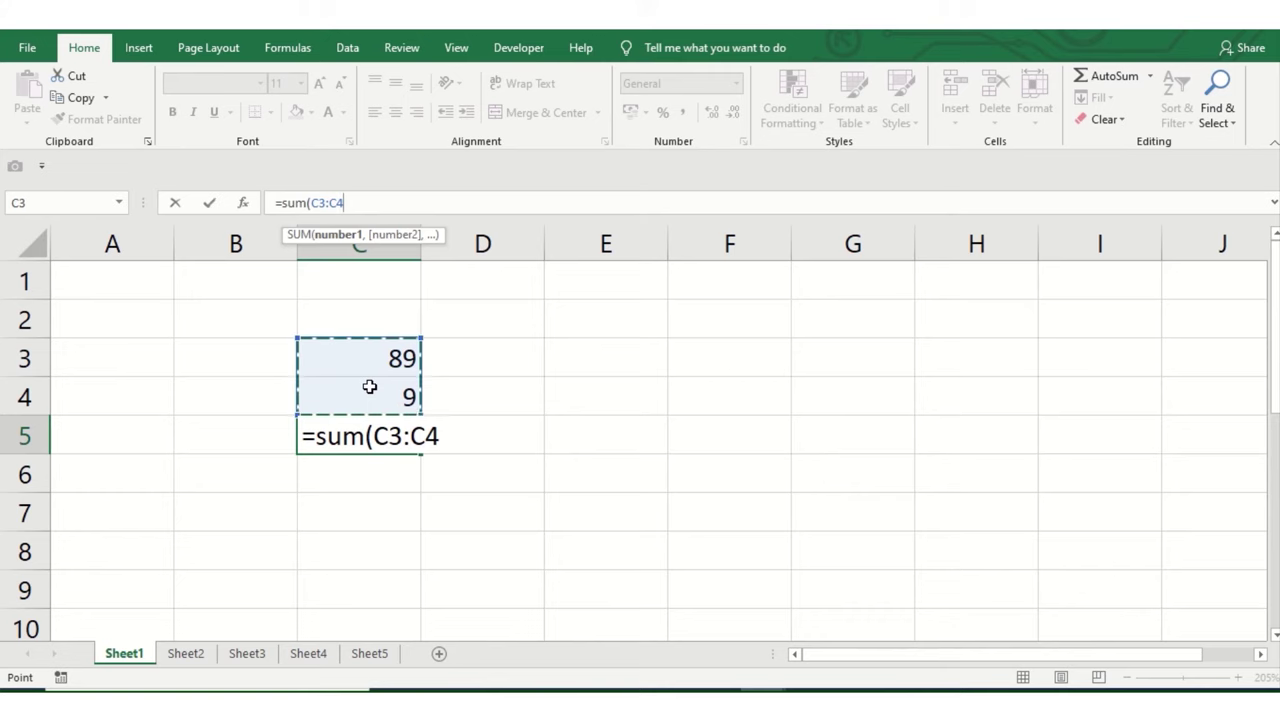
{"action": "type", "text": ")"}
{"action": "key", "text": "Return"}
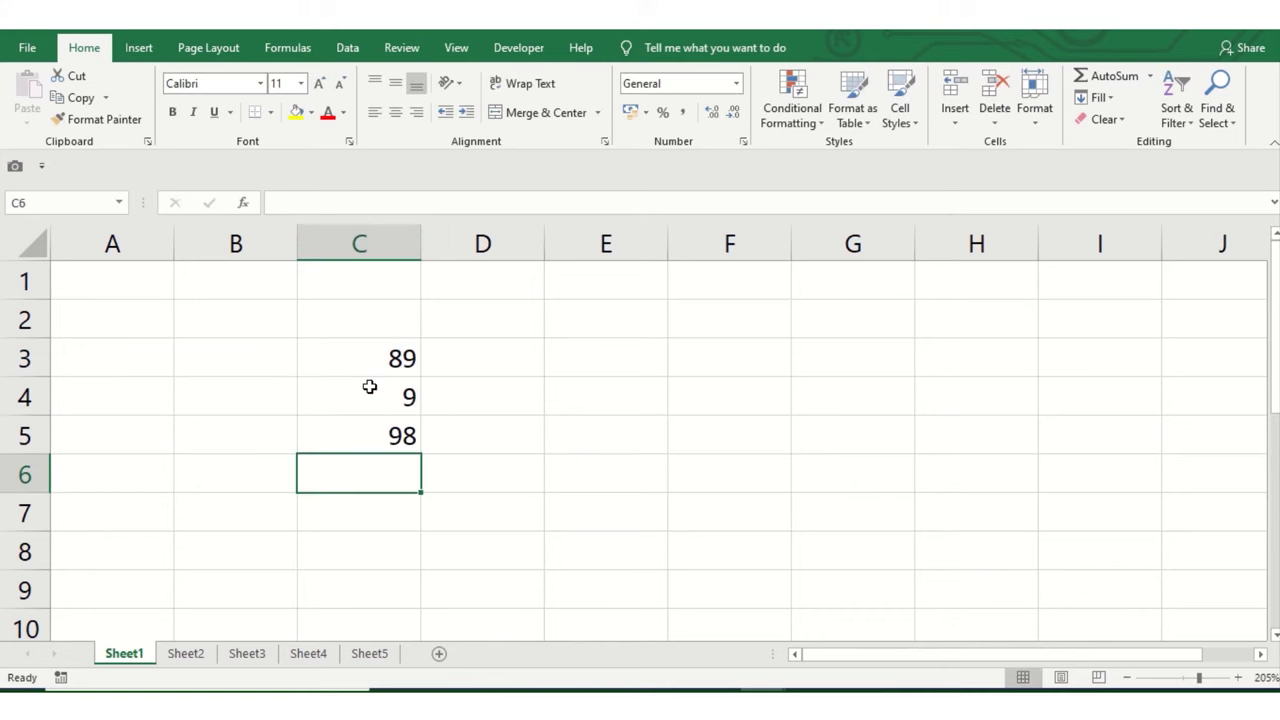
{"action": "left_click", "coordinate": [394, 436]}
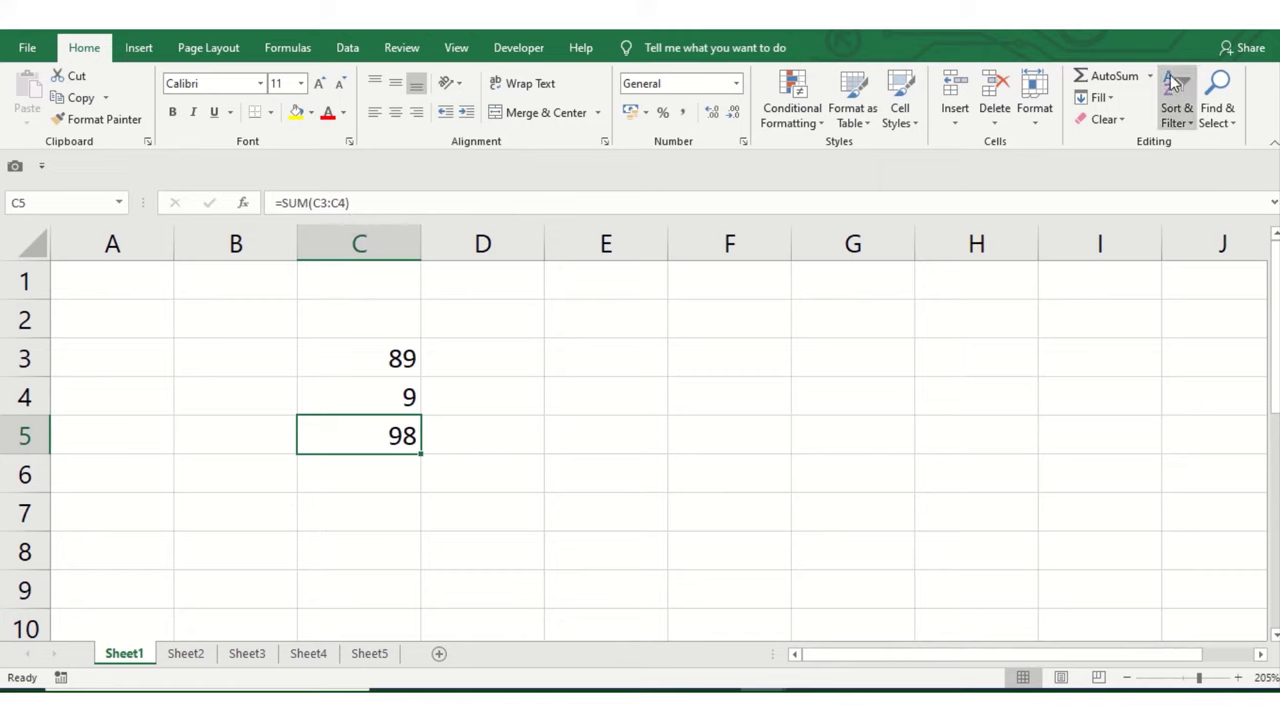
Glance at the Insert tab, then switch to the blank Sheet2 and select C3.
{"action": "left_click", "coordinate": [139, 52]}
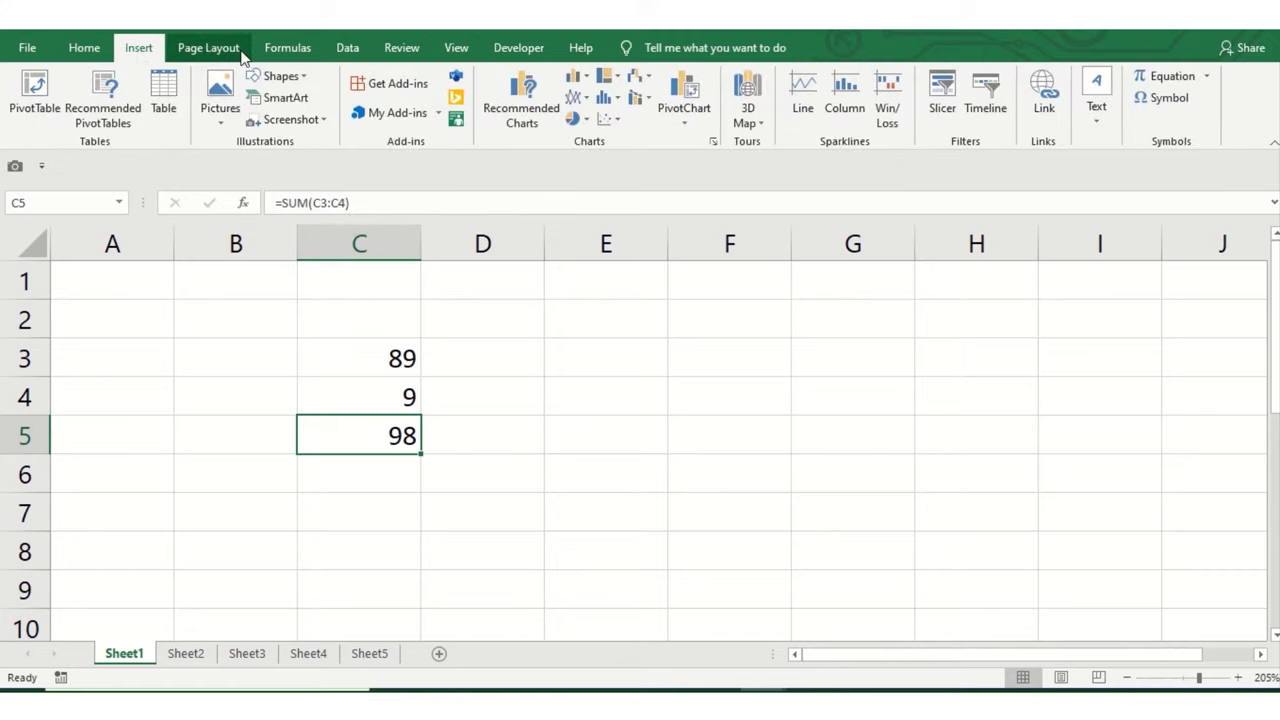
{"action": "left_click", "coordinate": [177, 467]}
{"action": "left_click", "coordinate": [170, 381]}
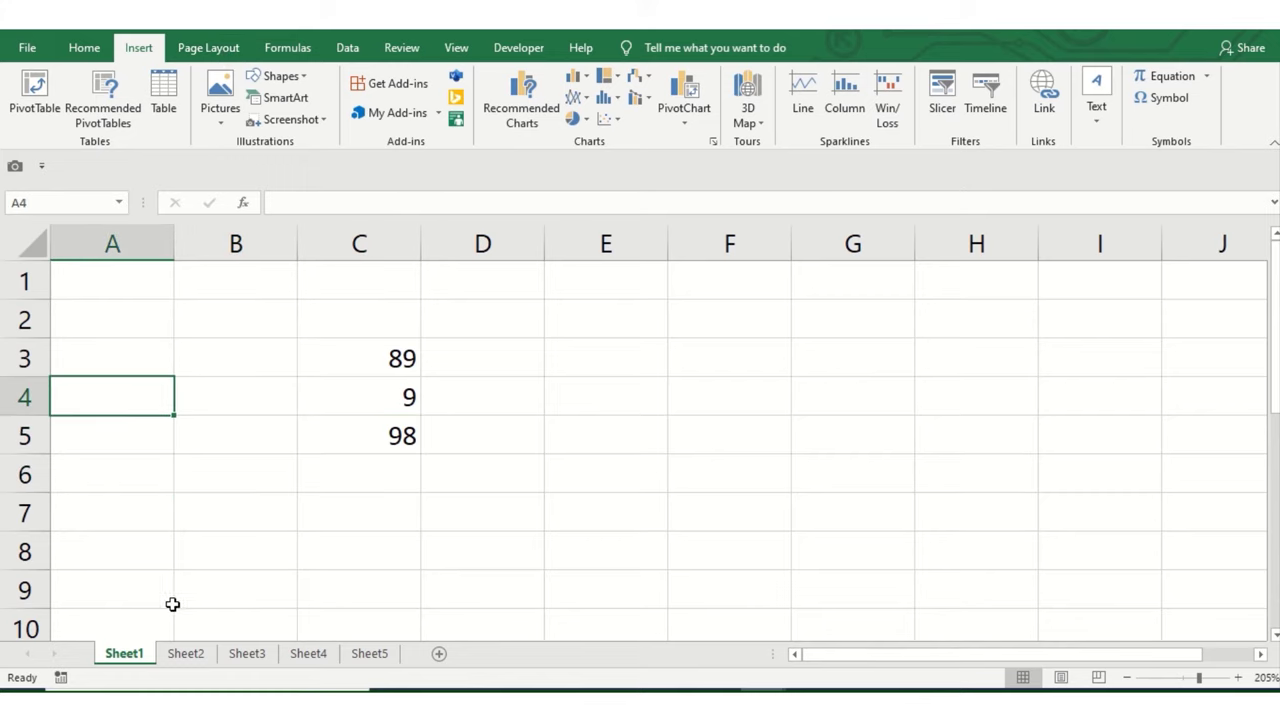
{"action": "left_click", "coordinate": [190, 655]}
{"action": "left_click", "coordinate": [314, 377]}
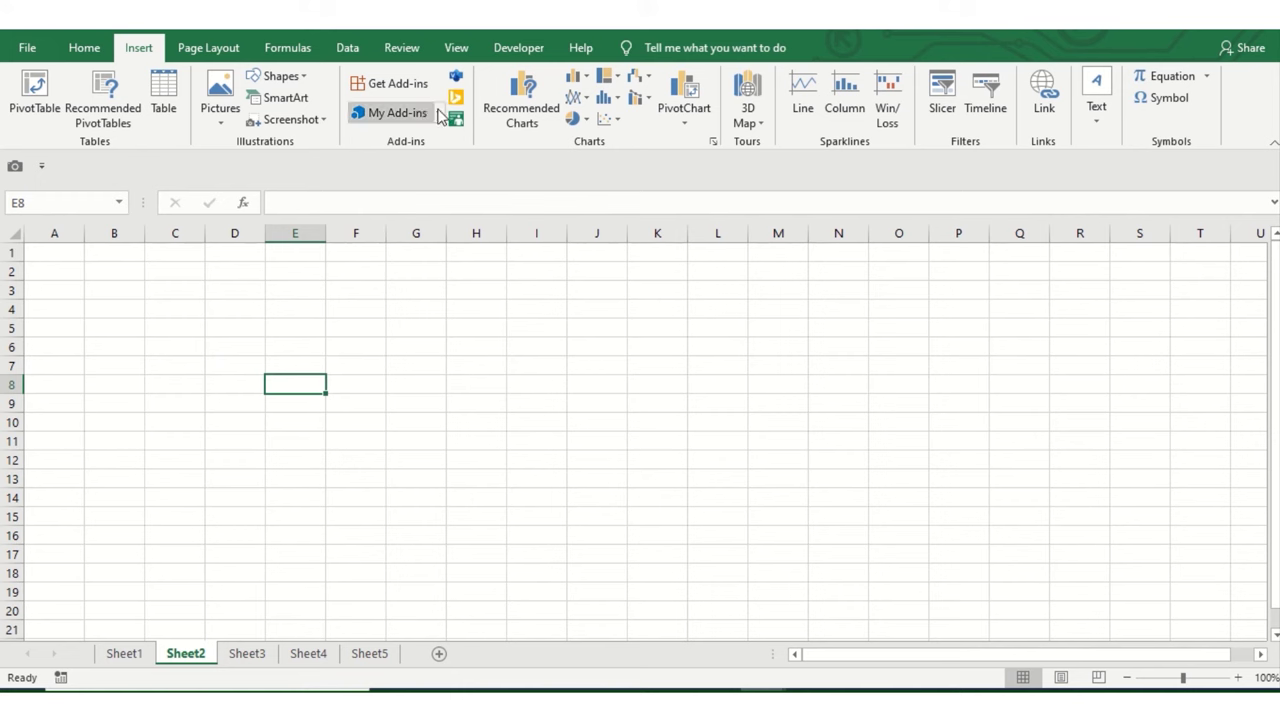
{"action": "left_click", "coordinate": [202, 296]}
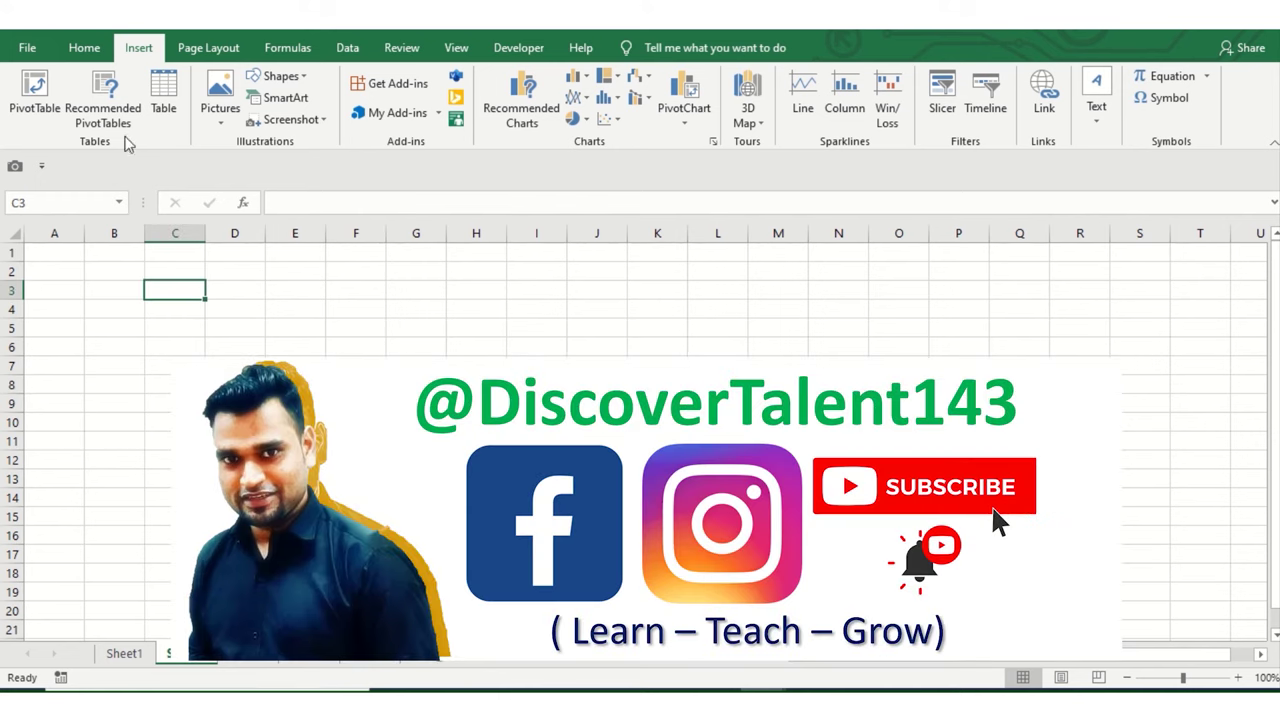
Browse the Page Layout, Formulas, Data, Review, Developer, Home and Help tabs, ending on View.
{"action": "left_click", "coordinate": [212, 50]}
{"action": "left_click", "coordinate": [288, 48]}
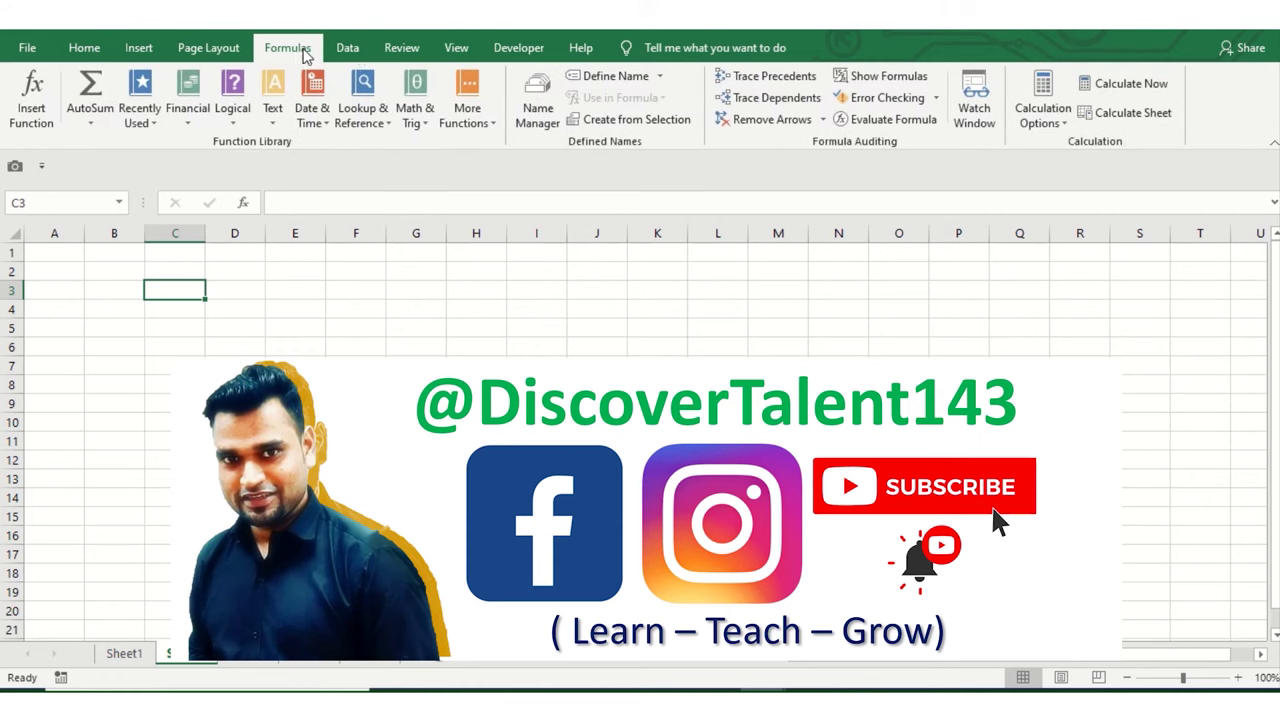
{"action": "left_click", "coordinate": [347, 48]}
{"action": "left_click", "coordinate": [401, 48]}
{"action": "left_click", "coordinate": [472, 50]}
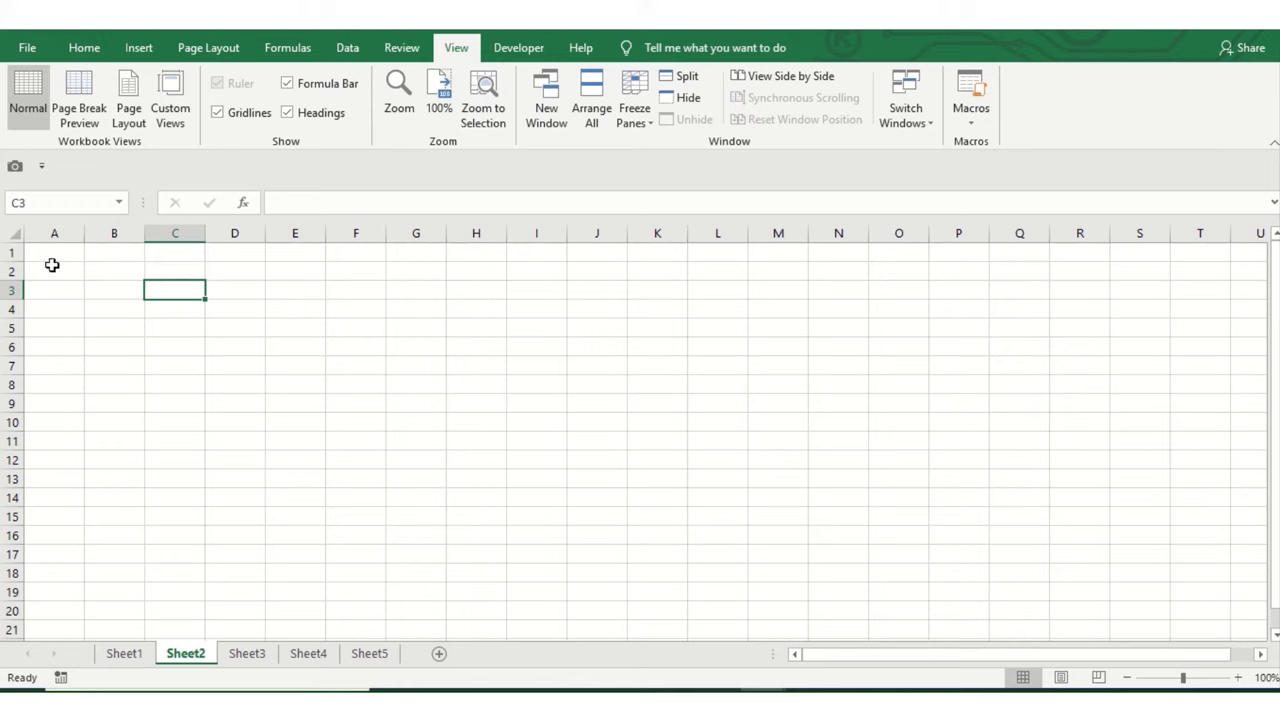
{"action": "left_click_drag", "start_coordinate": [55, 265], "coordinate": [340, 534]}
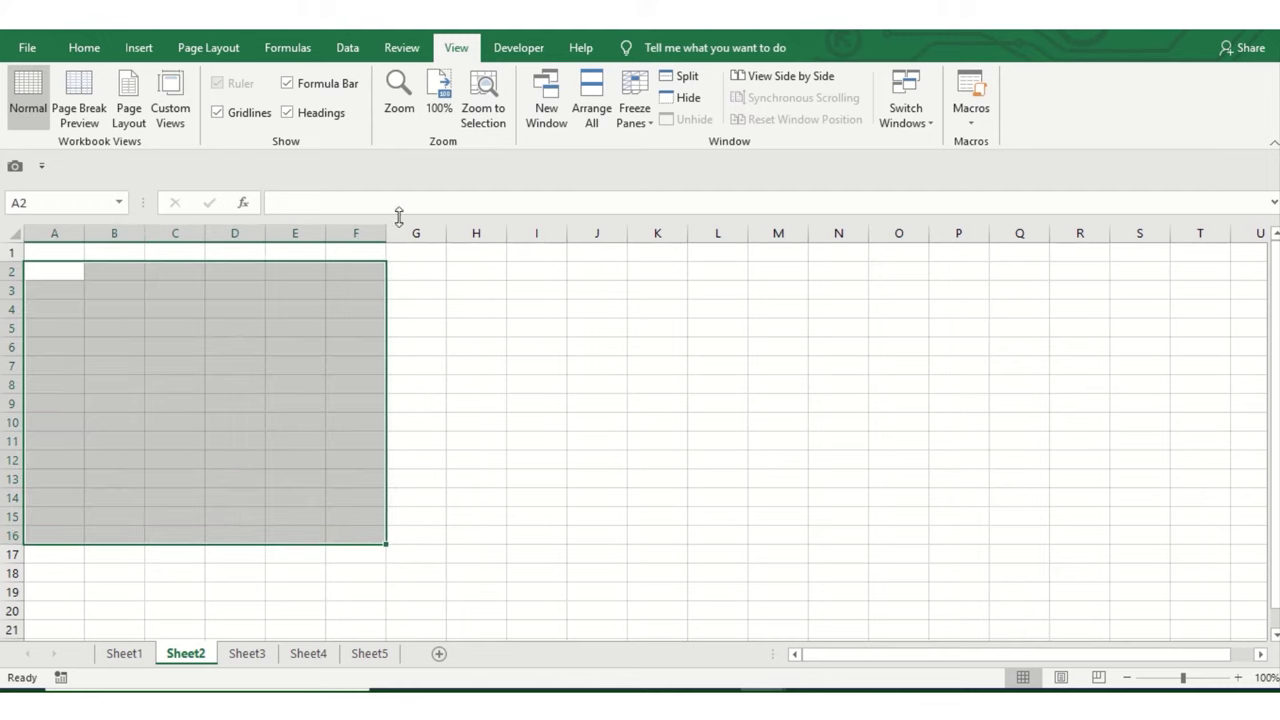
{"action": "left_click", "coordinate": [518, 47]}
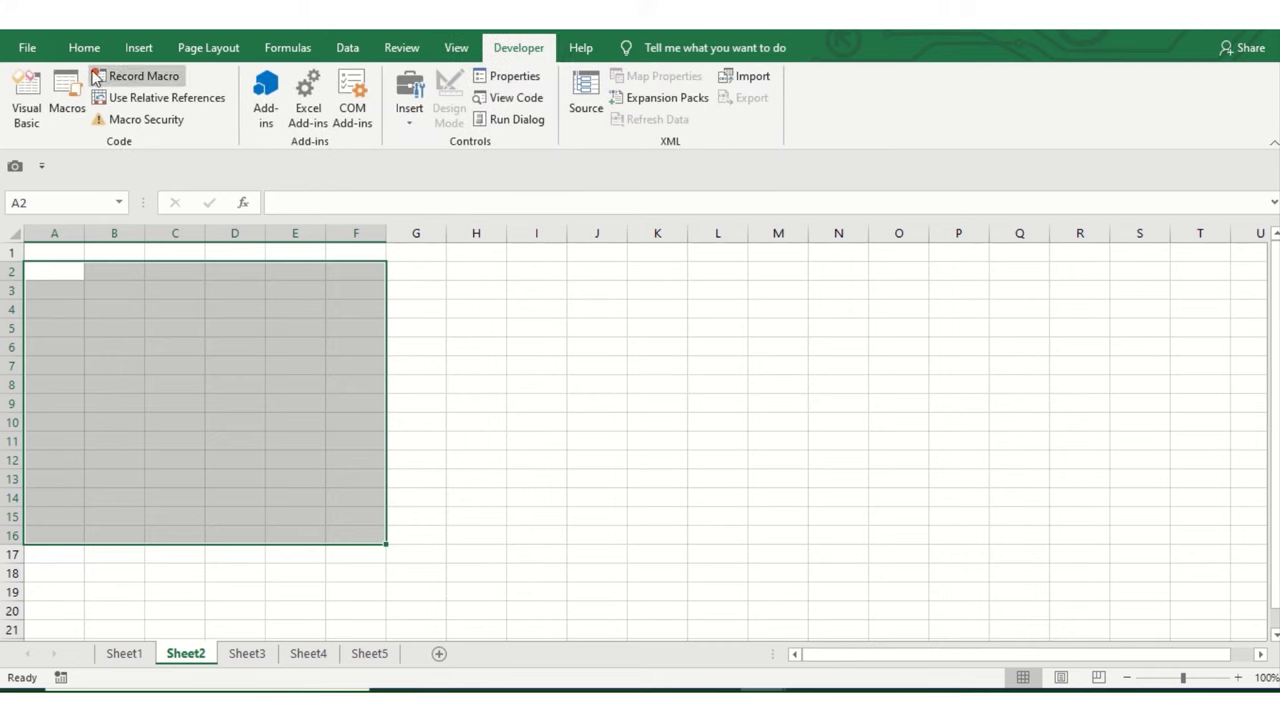
{"action": "left_click", "coordinate": [84, 47]}
{"action": "left_click", "coordinate": [575, 48]}
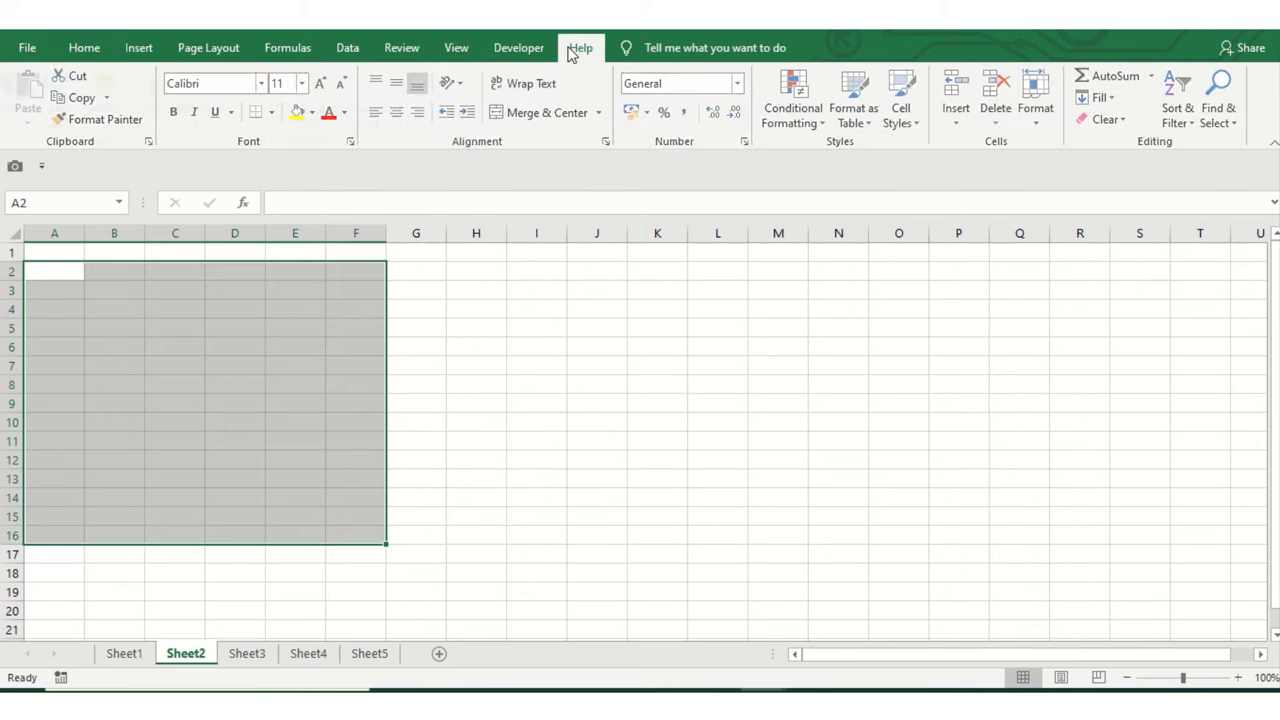
{"action": "left_click", "coordinate": [456, 50]}
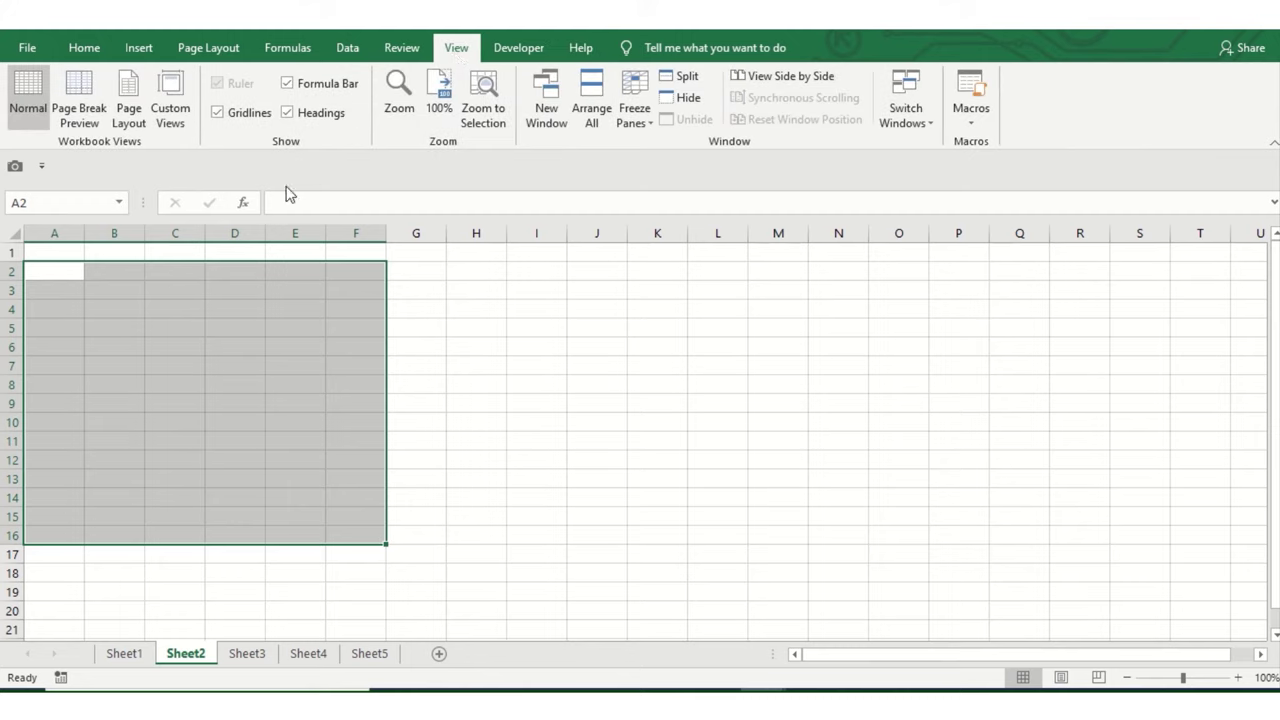
{"action": "left_click", "coordinate": [186, 293]}
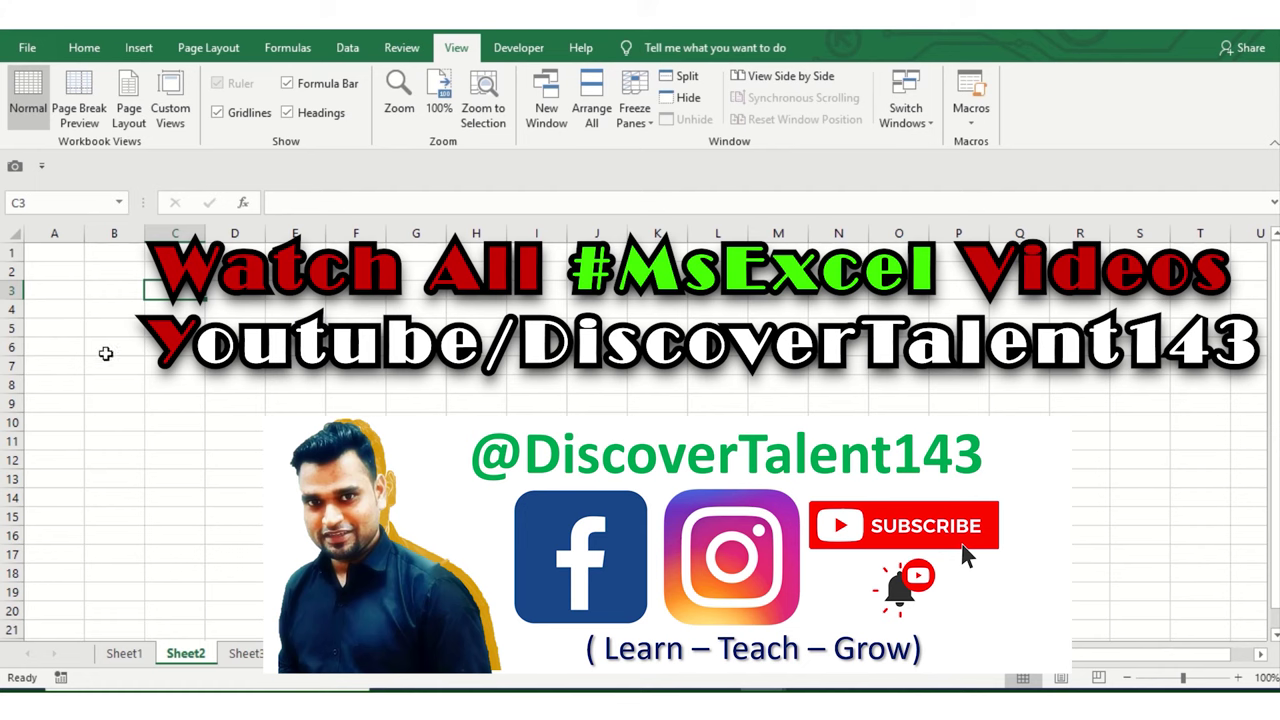
{"action": "left_click", "coordinate": [92, 260]}
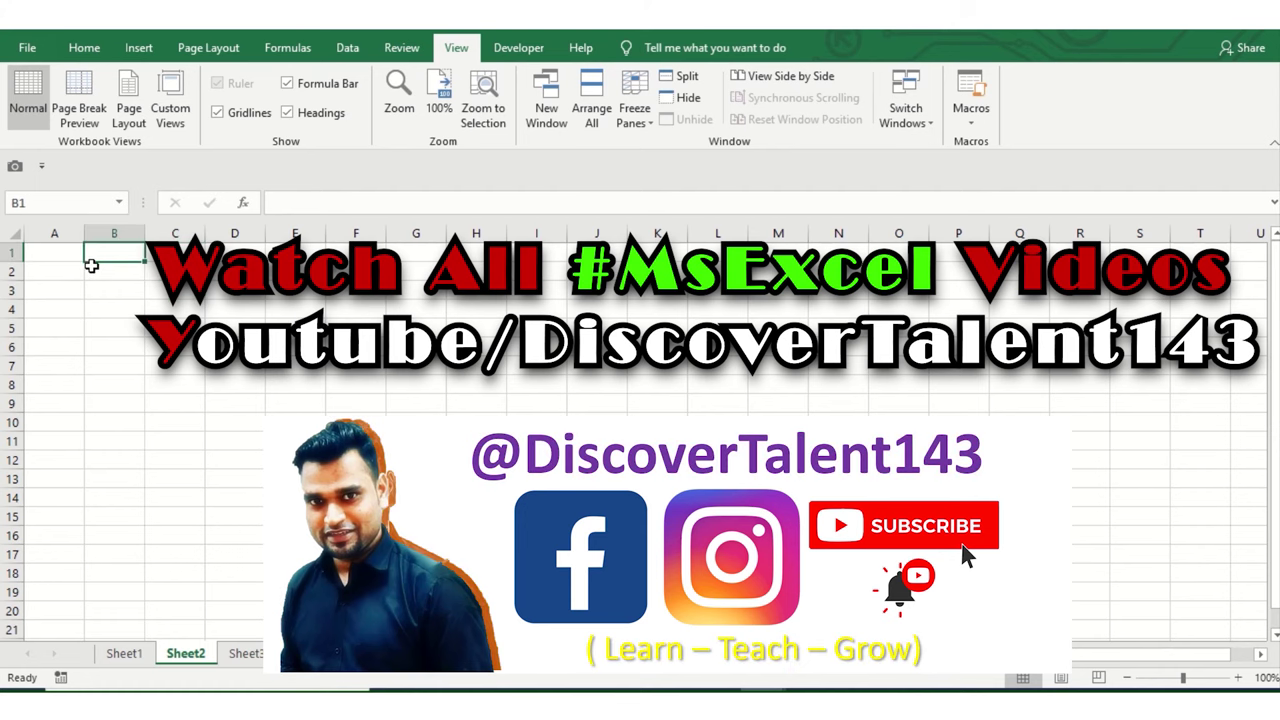